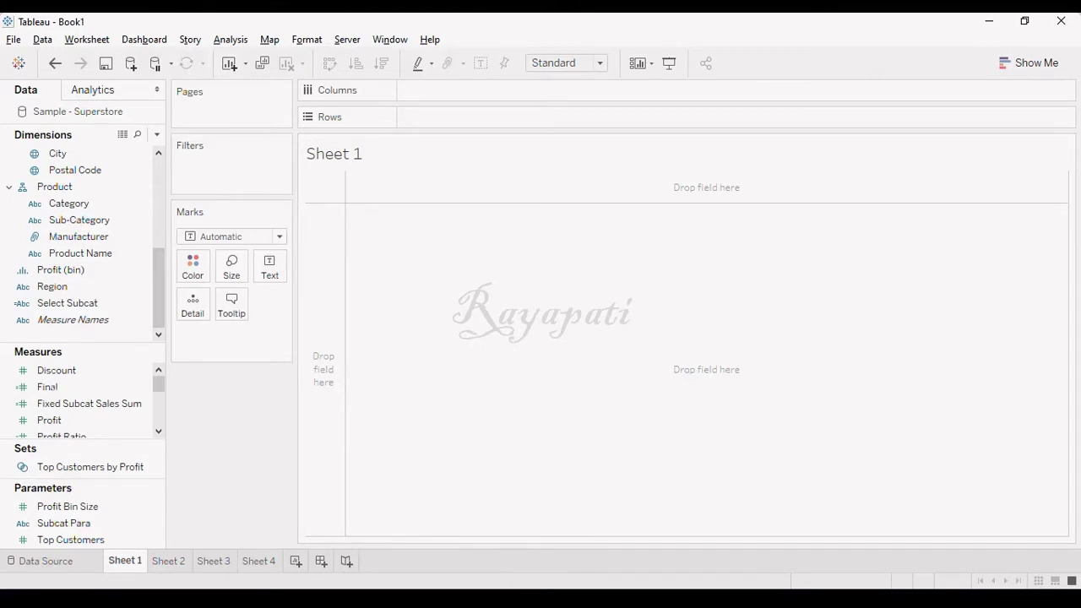
- Switch to the browser and read the Daily profit KPI section of the Tableau LOD expressions article
key("alt+Tab")
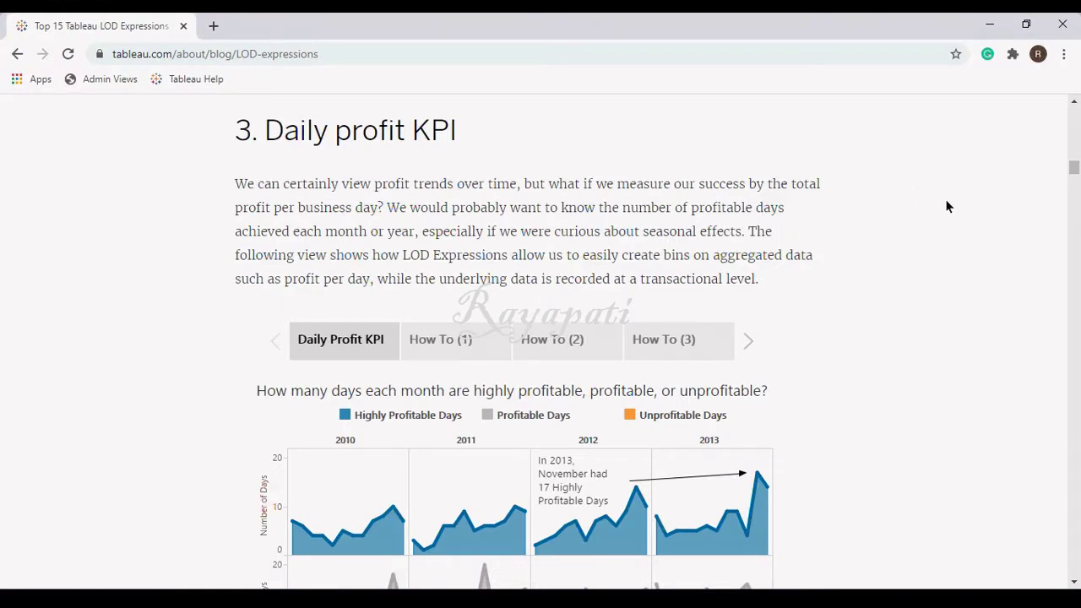
scroll(947, 206, "down", 1)
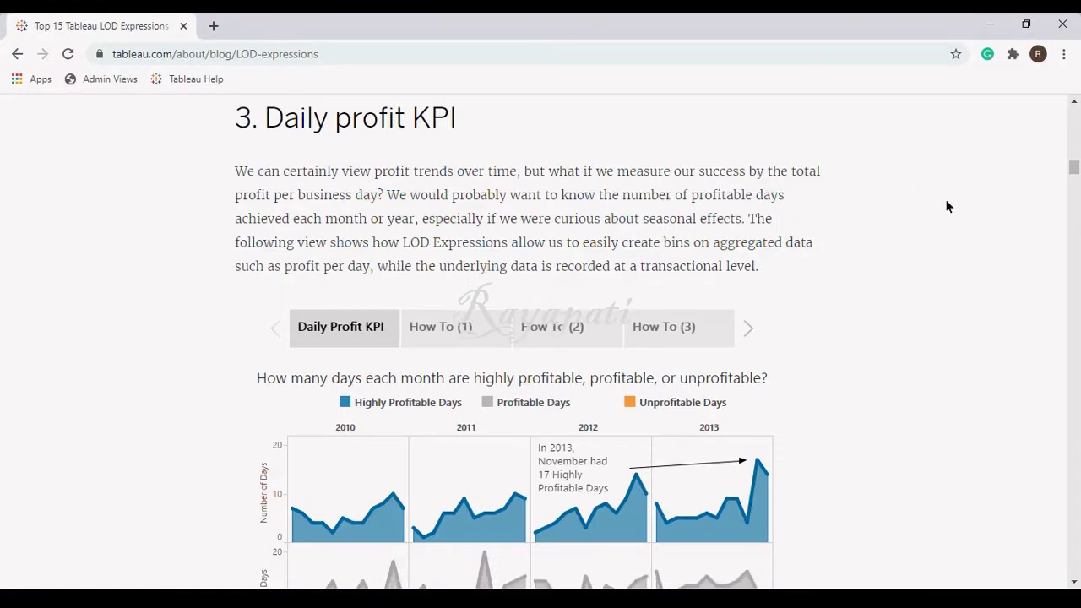
scroll(947, 206, "up", 1)
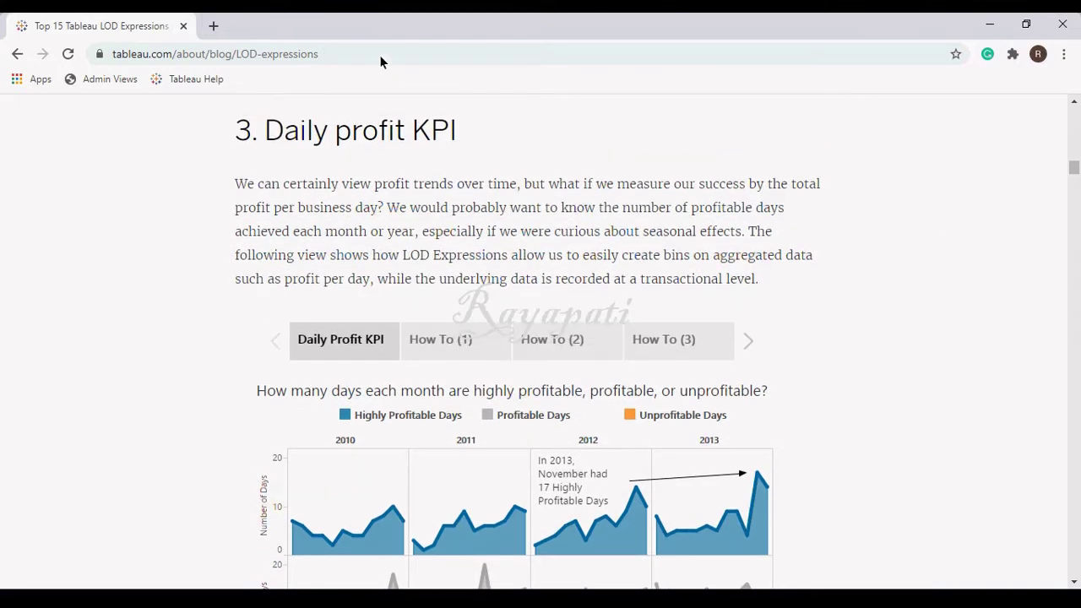
left_click(379, 54)
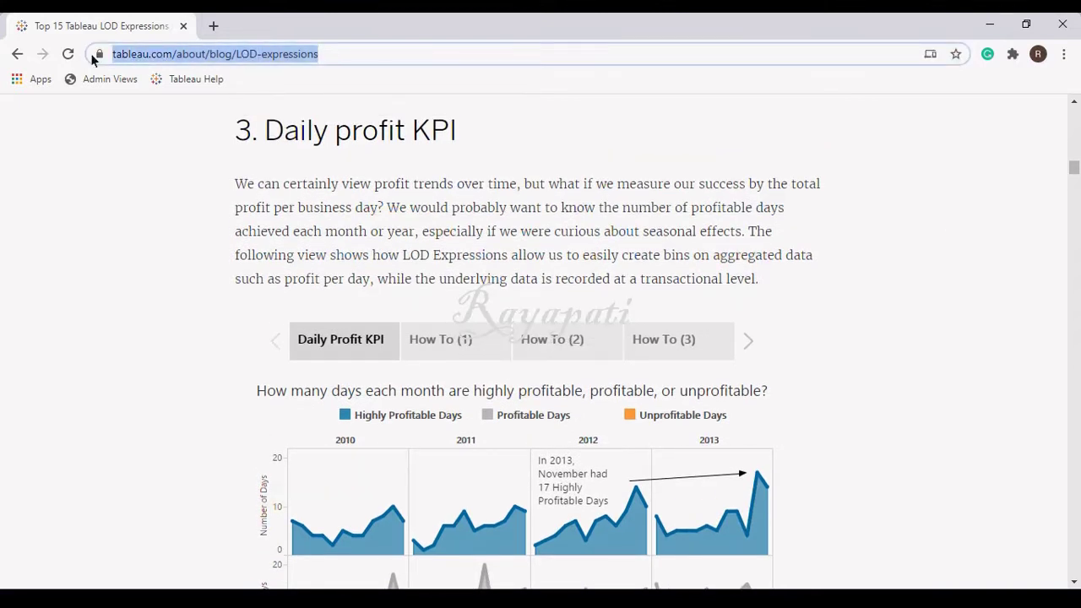
left_click(947, 274)
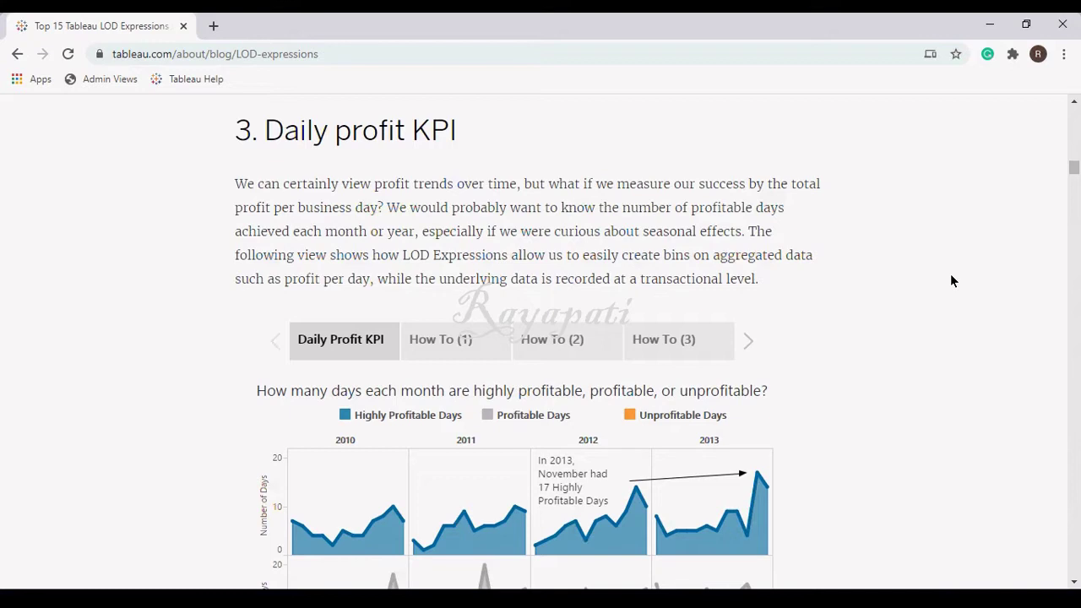
scroll(951, 280, "down", 2)
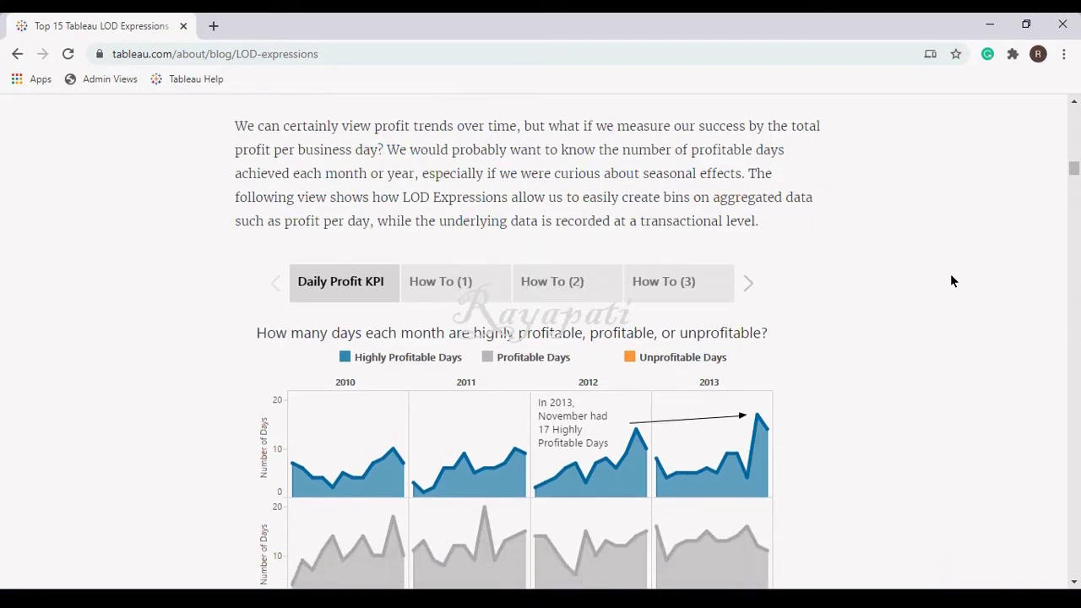
scroll(950, 280, "down", 1)
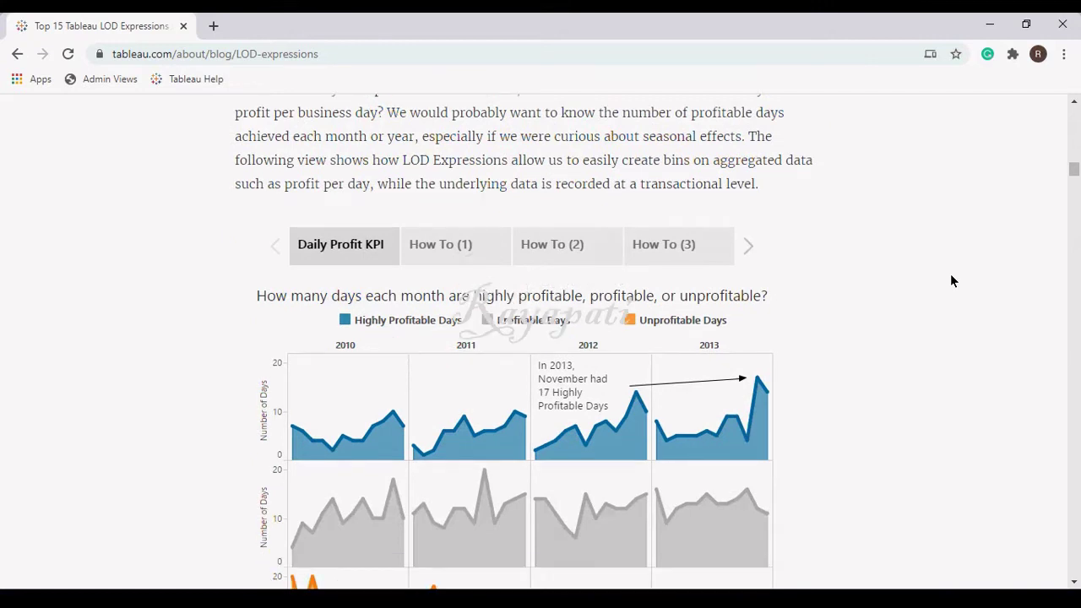
scroll(951, 281, "down", 3)
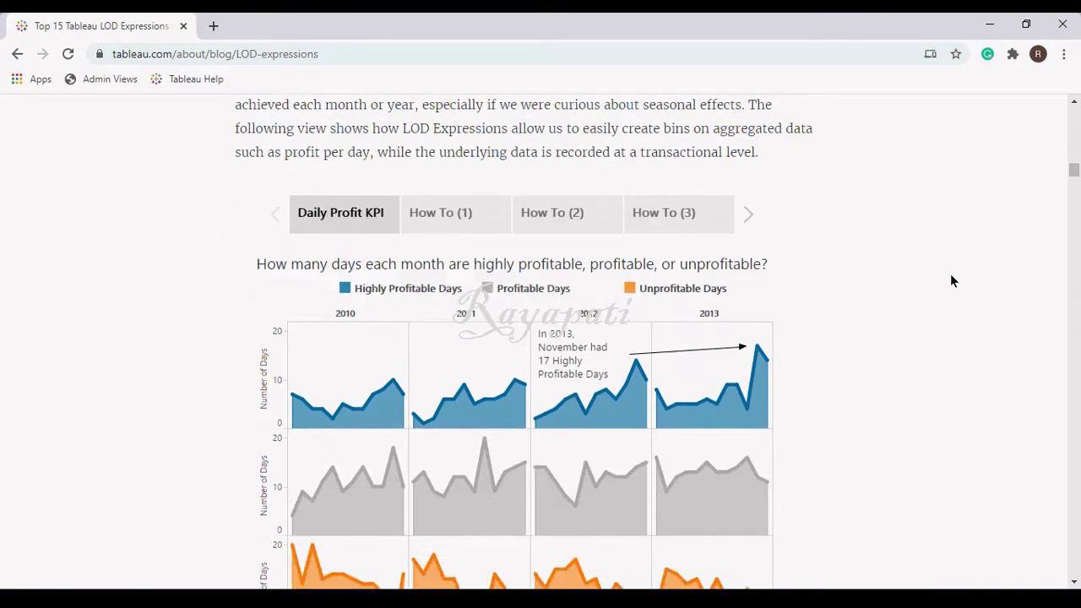
scroll(950, 281, "down", 2)
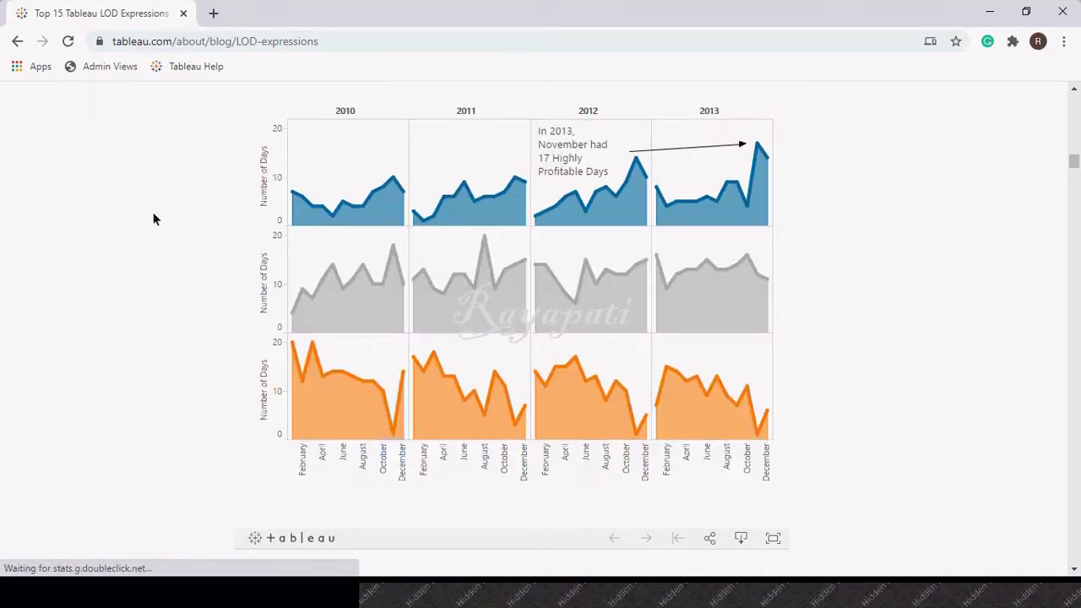
- Examine the January and February 2010 points in the highly profitable, profitable and unprofitable days charts
mouse_move(296, 198)
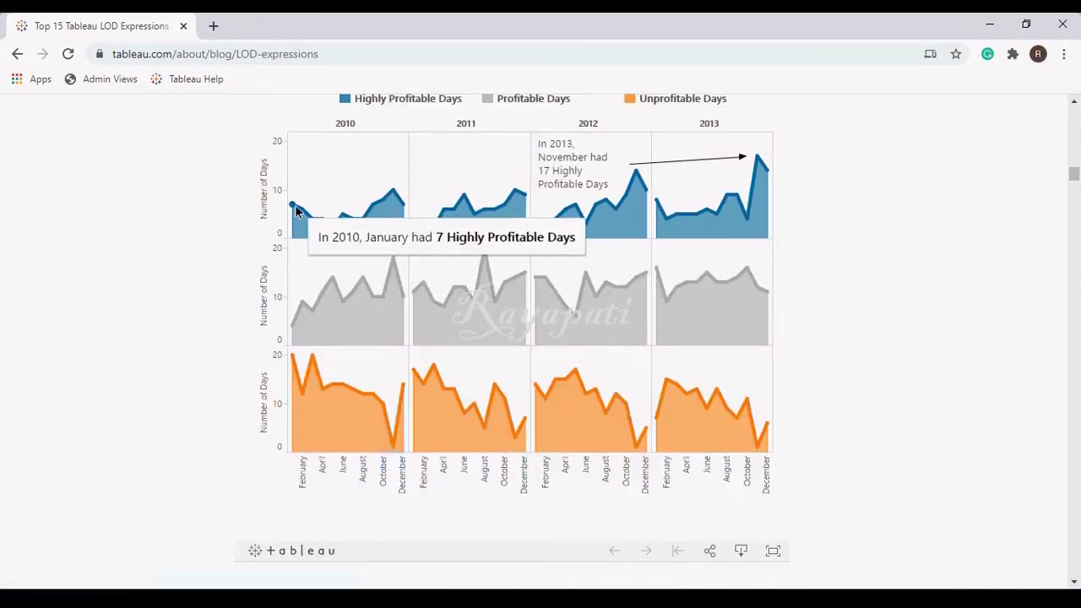
mouse_move(290, 330)
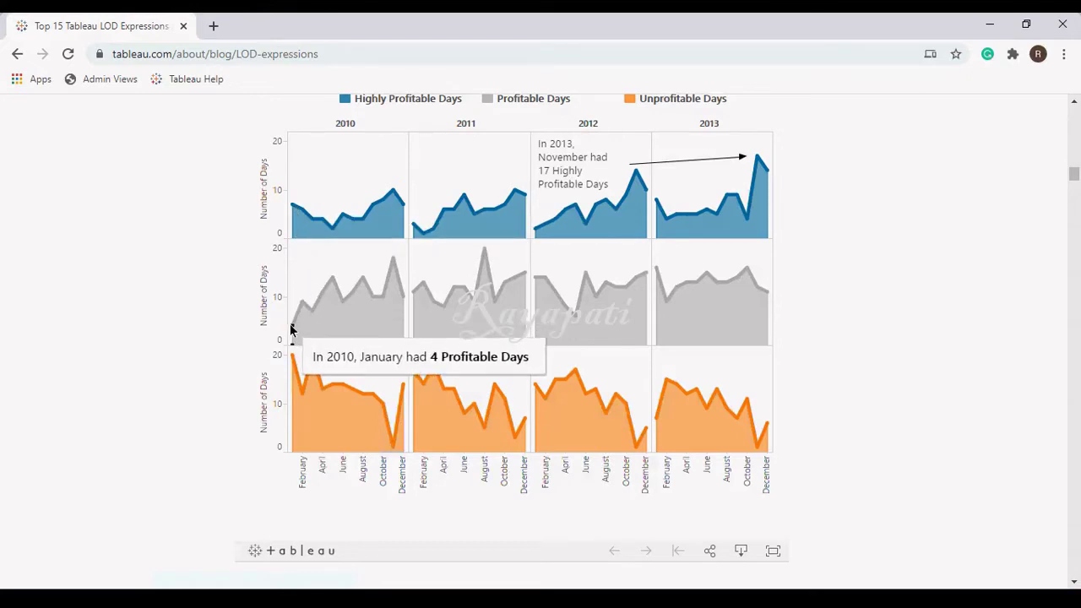
mouse_move(292, 361)
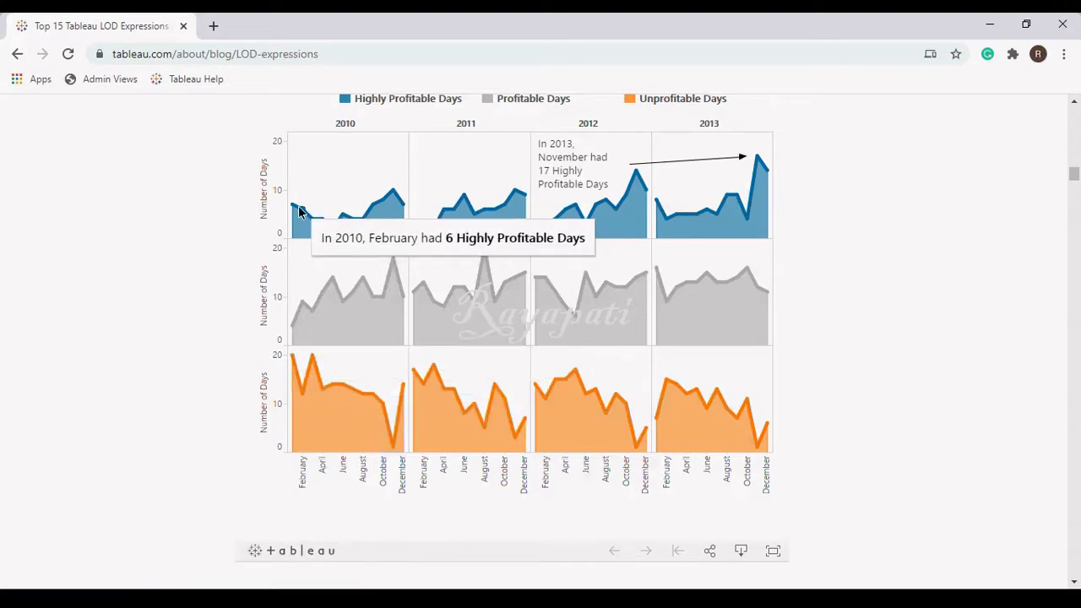
mouse_move(302, 304)
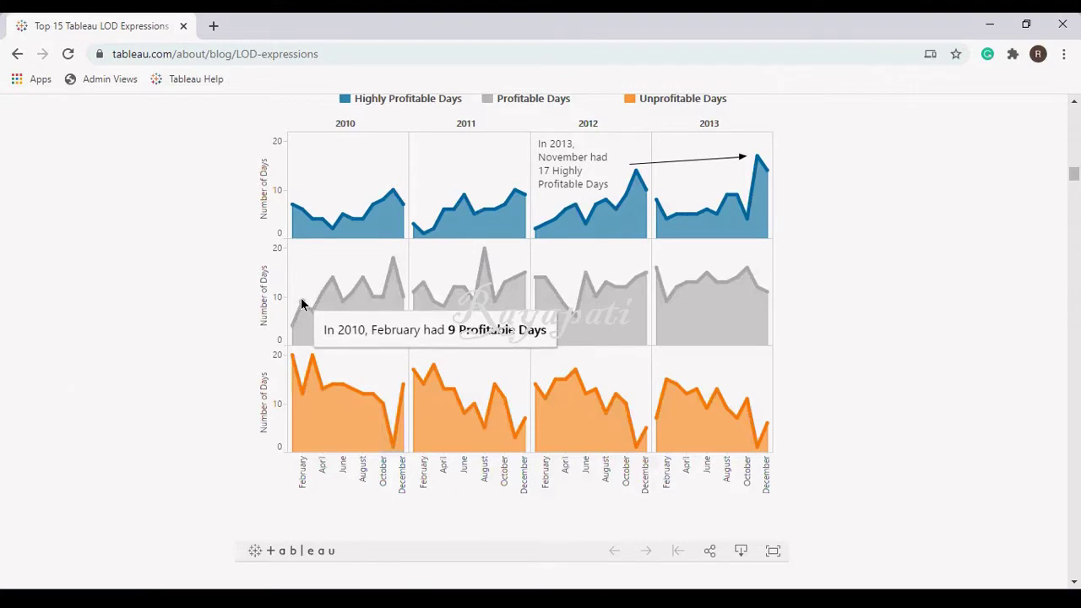
mouse_move(306, 404)
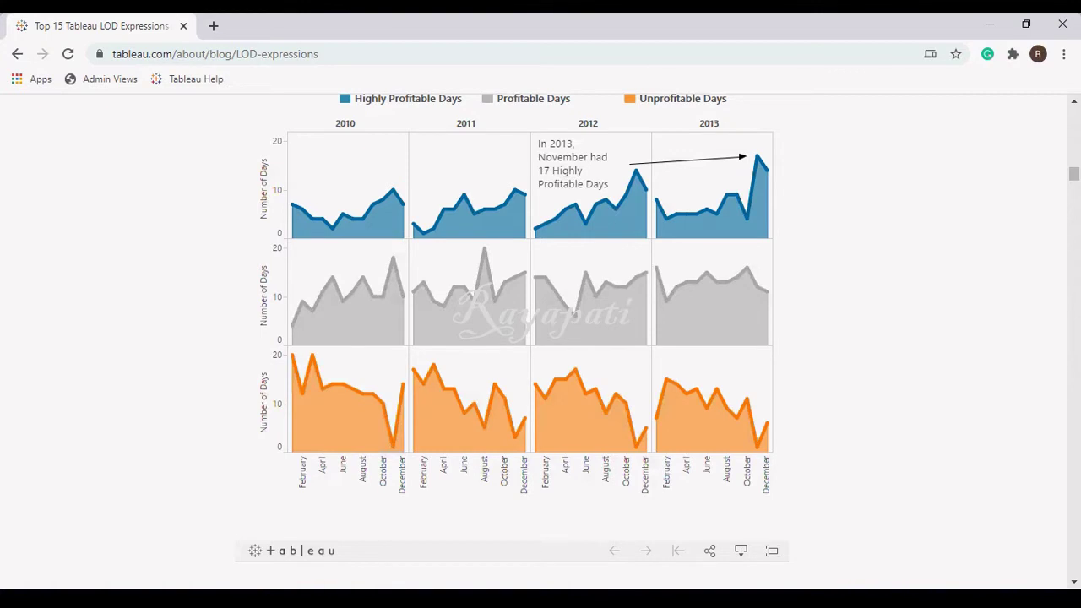
- Switch back to Tableau and create a custom date from Order Date with the Month / Day / Year detail
key("alt+Tab")
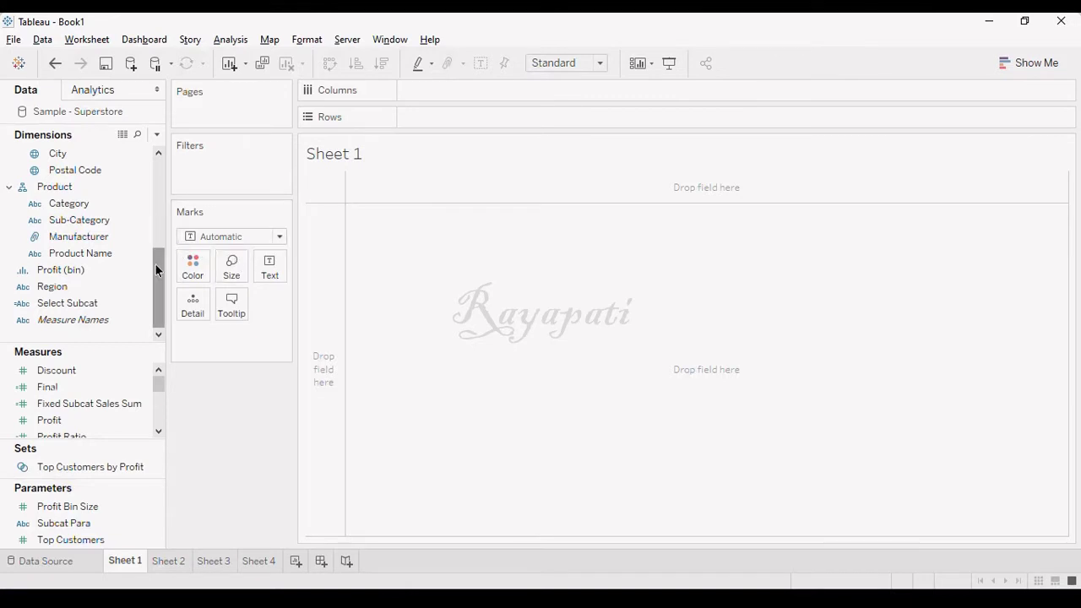
left_click_drag(156, 265, 161, 177)
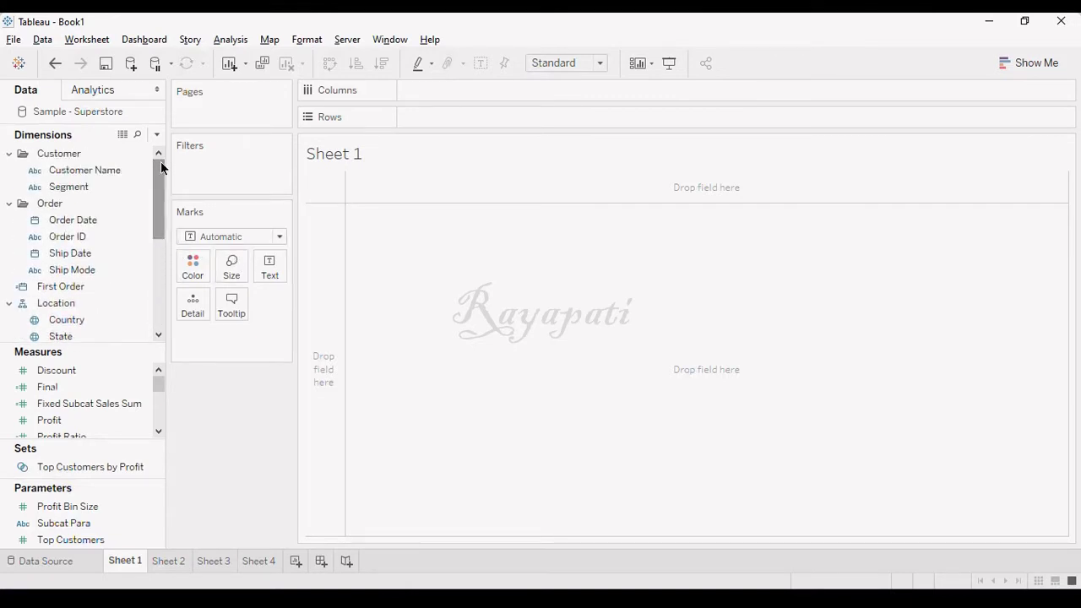
left_click(110, 219)
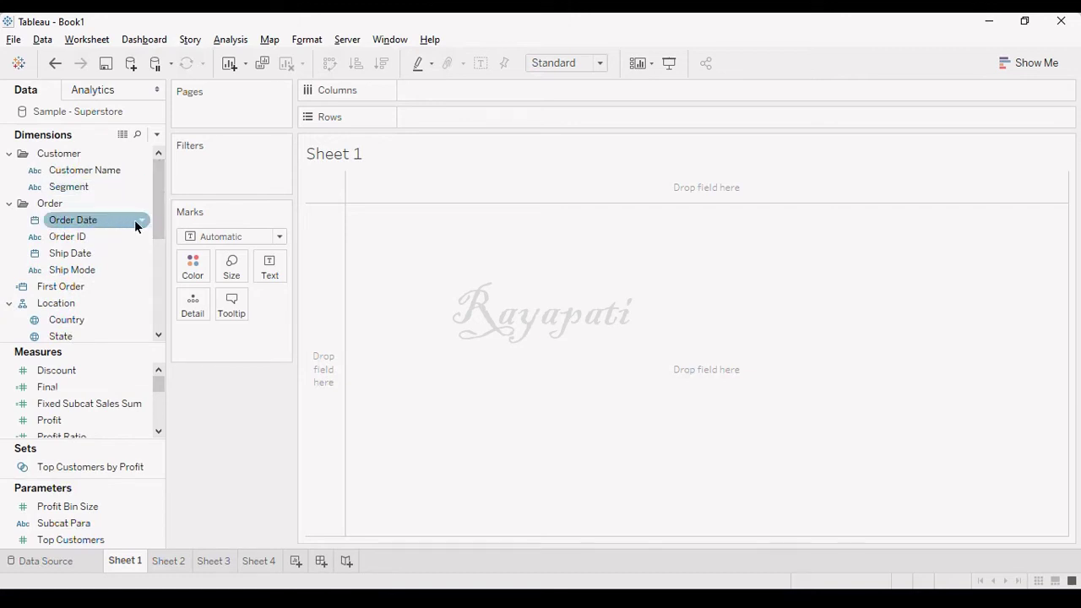
right_click(134, 219)
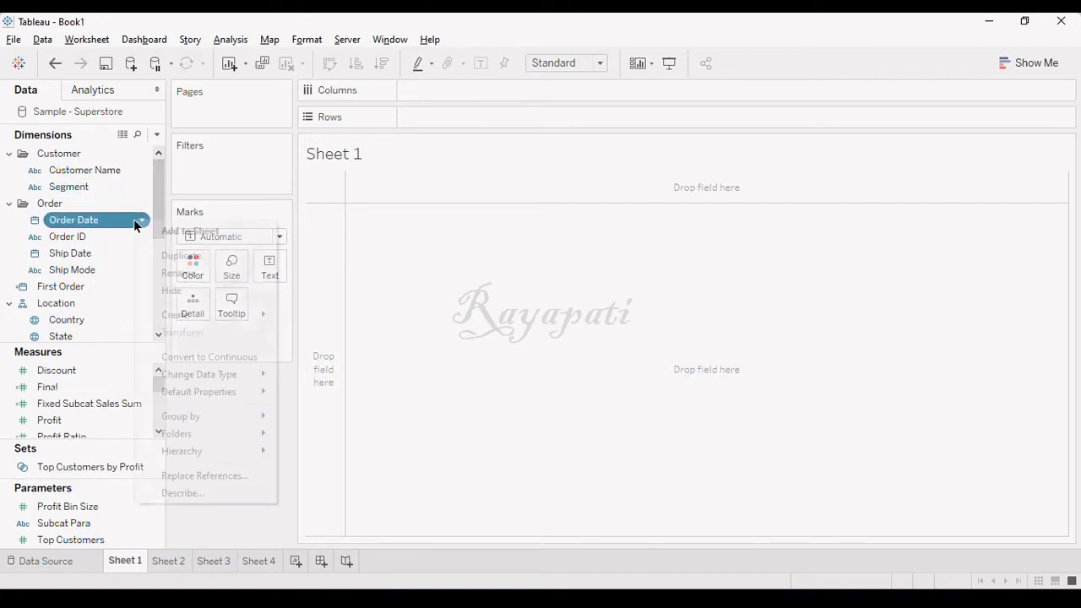
mouse_move(201, 322)
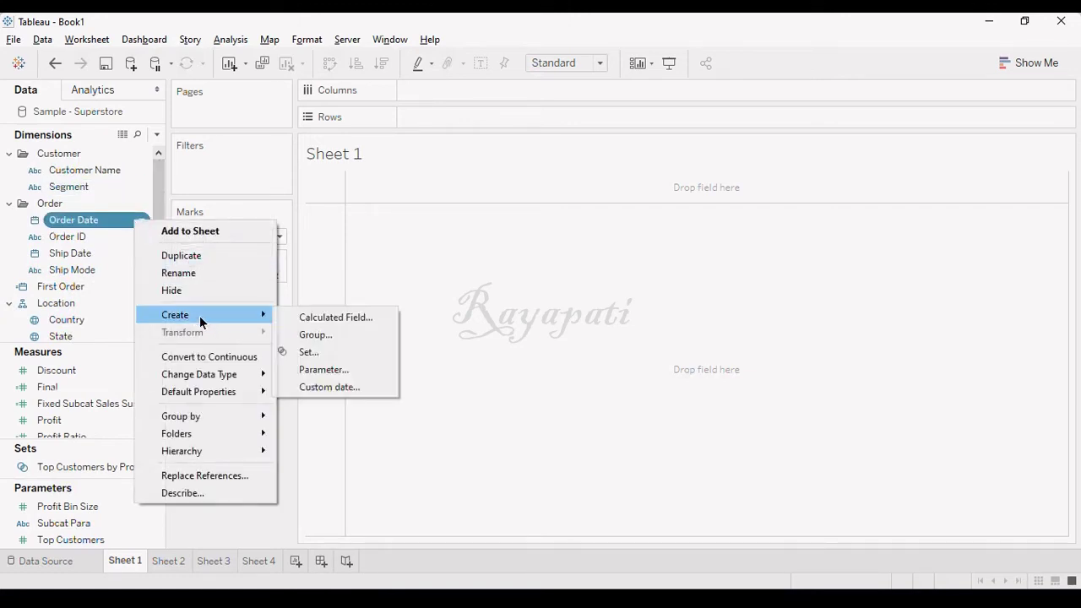
left_click(358, 386)
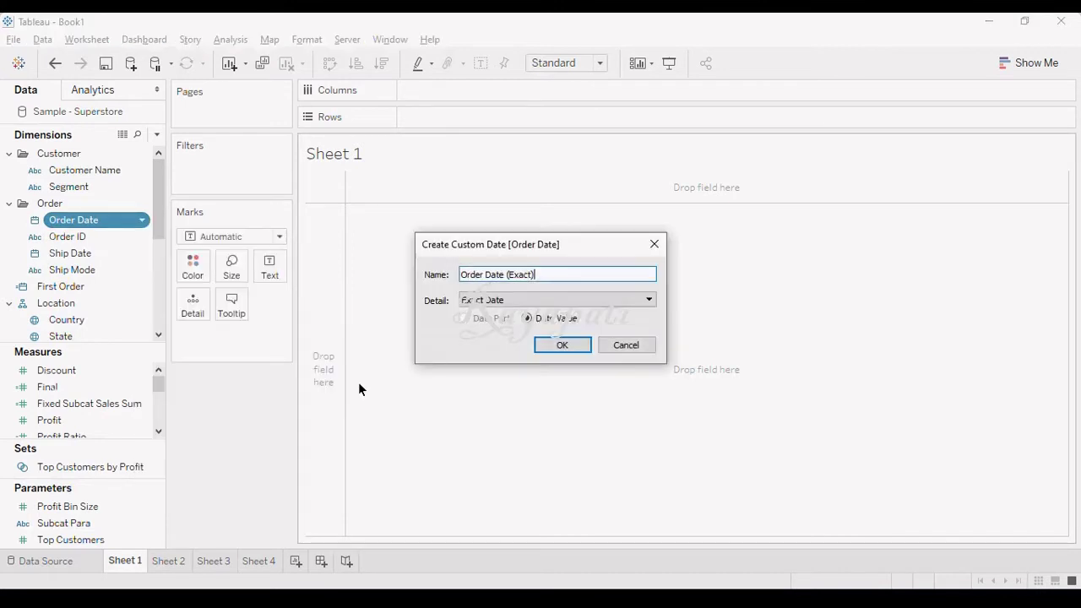
left_click(647, 302)
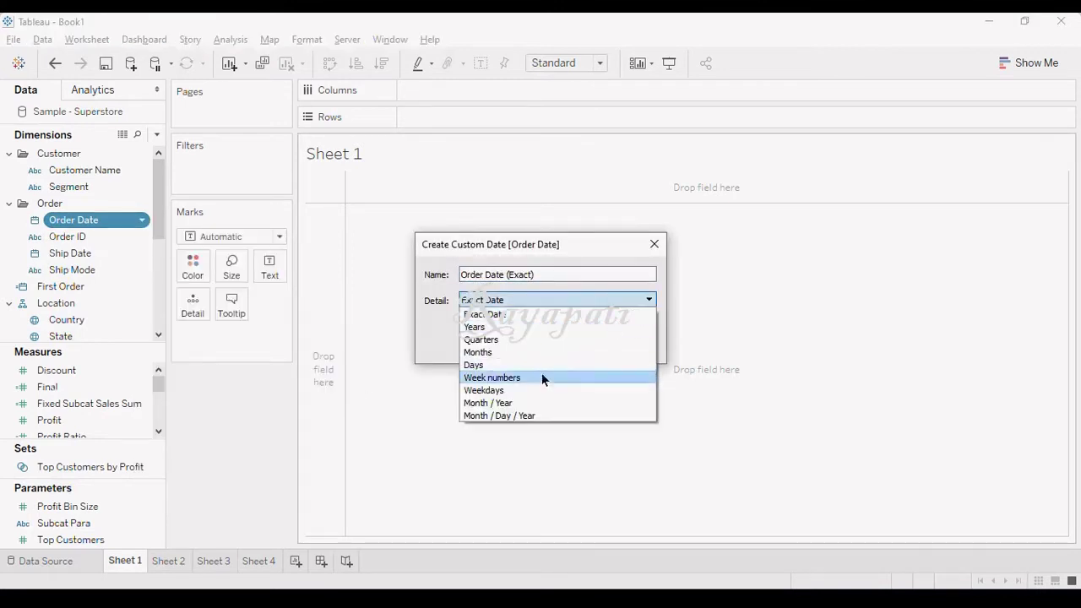
left_click(511, 415)
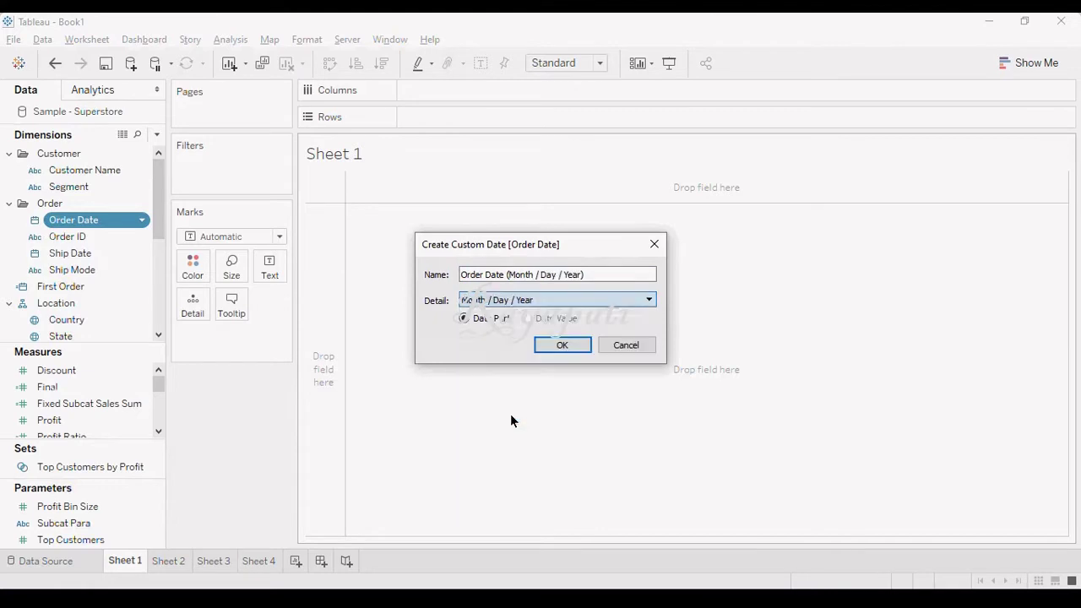
left_click(557, 344)
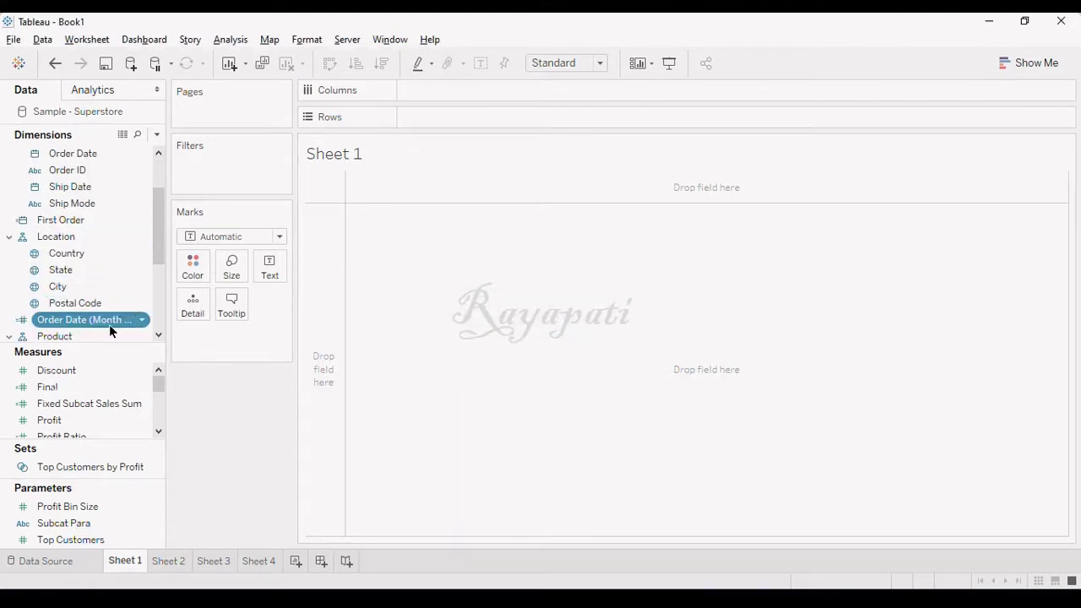
- Place the Month / Day / Year order date on Rows with all members and show Profit as the text values
left_click_drag(93, 322, 494, 121)
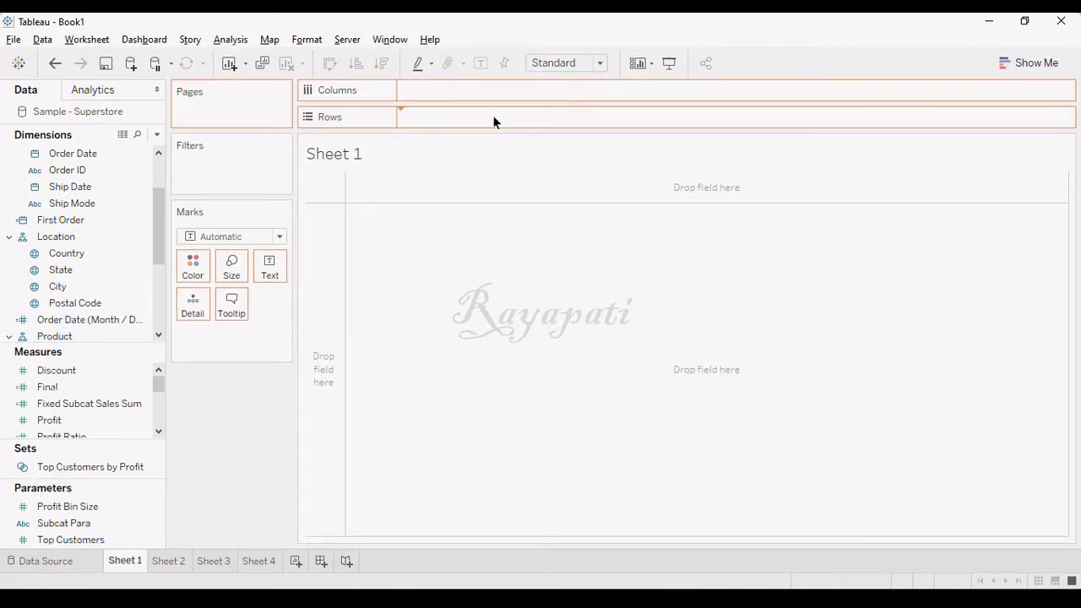
left_click_drag(494, 117, 494, 117)
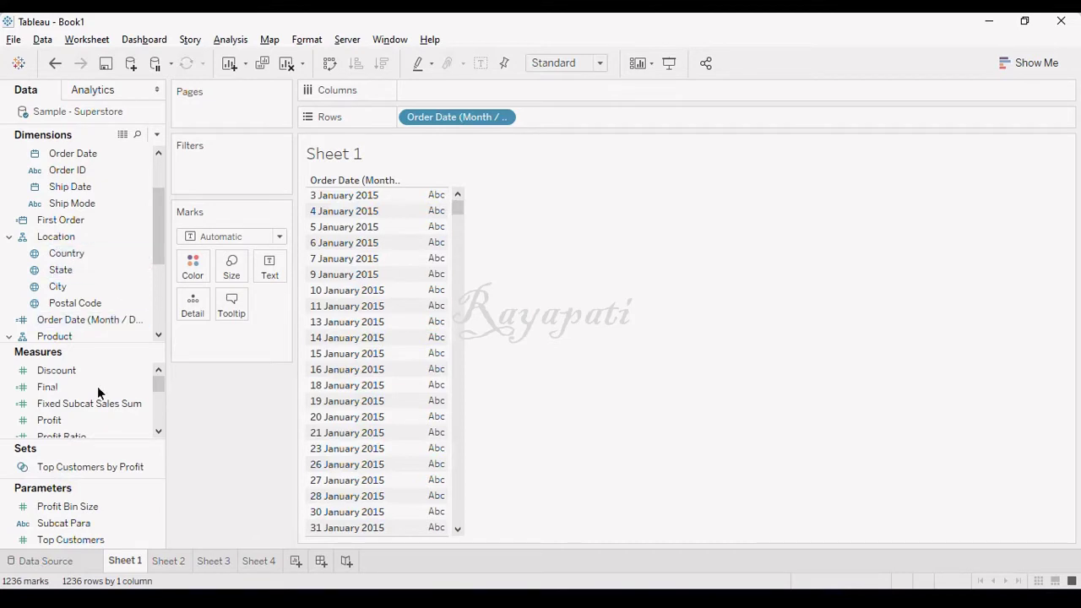
left_click_drag(49, 420, 269, 270)
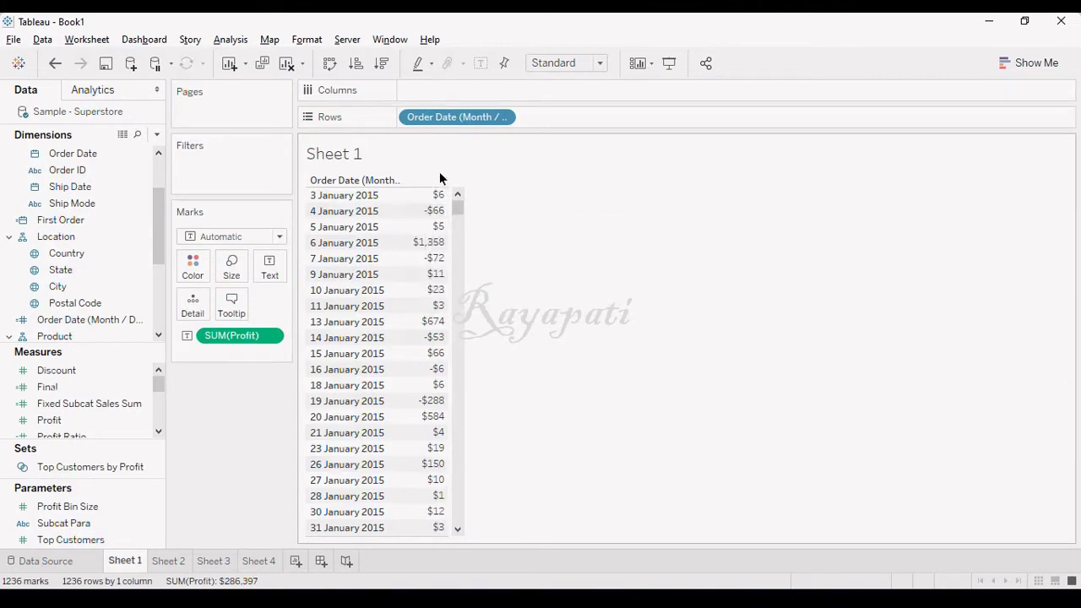
mouse_move(413, 197)
mouse_move(457, 209)
left_mouse_down()
mouse_move(462, 239)
mouse_move(457, 193)
left_mouse_up()
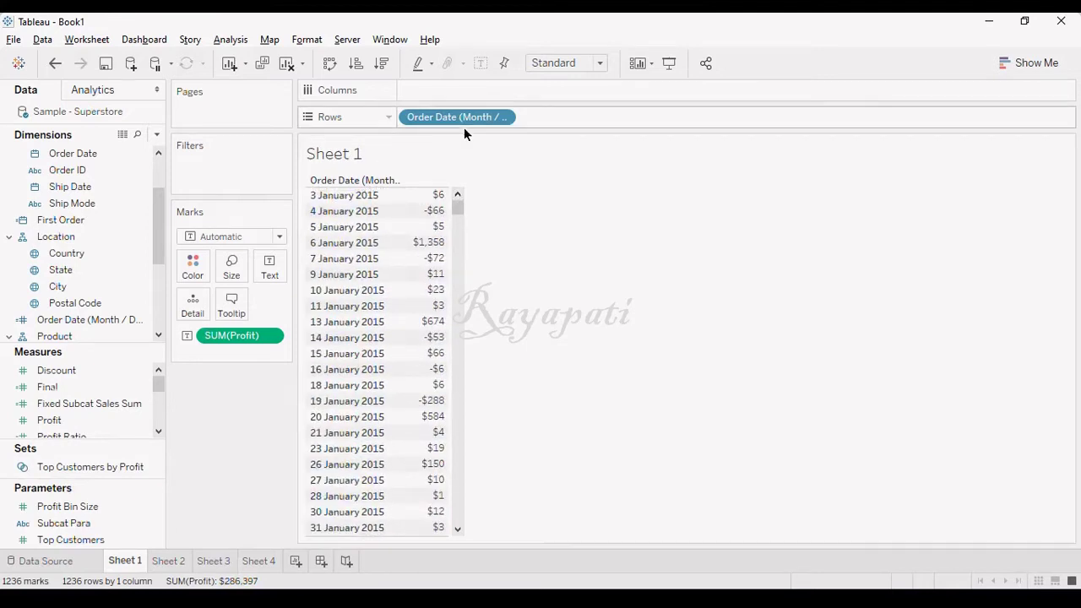
- Remove the daily date from Rows and create a second custom date from Order Date with the Month / Year detail
left_click_drag(414, 118, 131, 155)
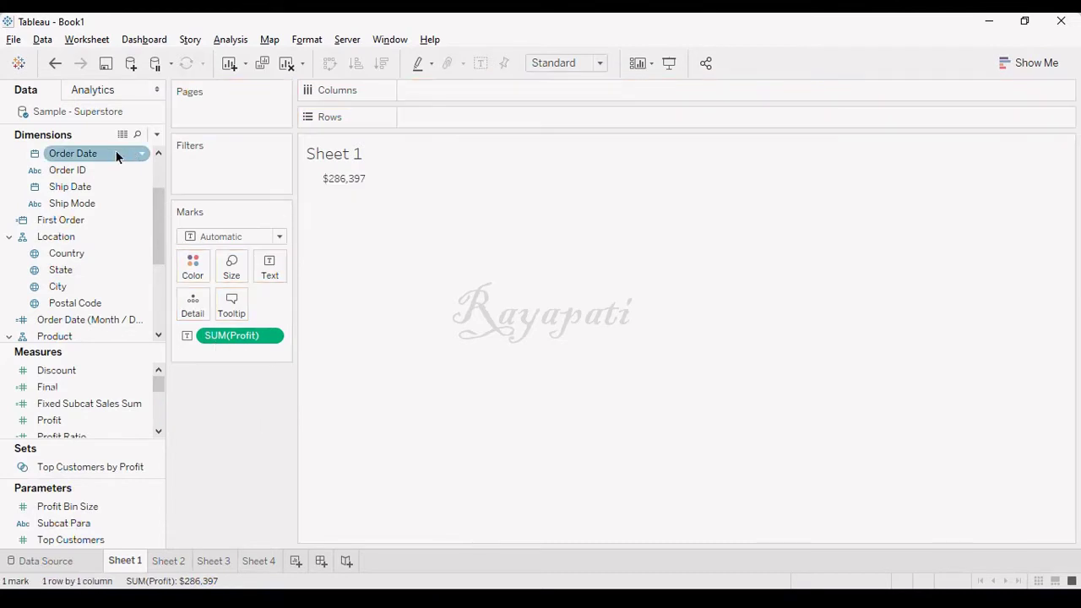
right_click(116, 156)
mouse_move(207, 262)
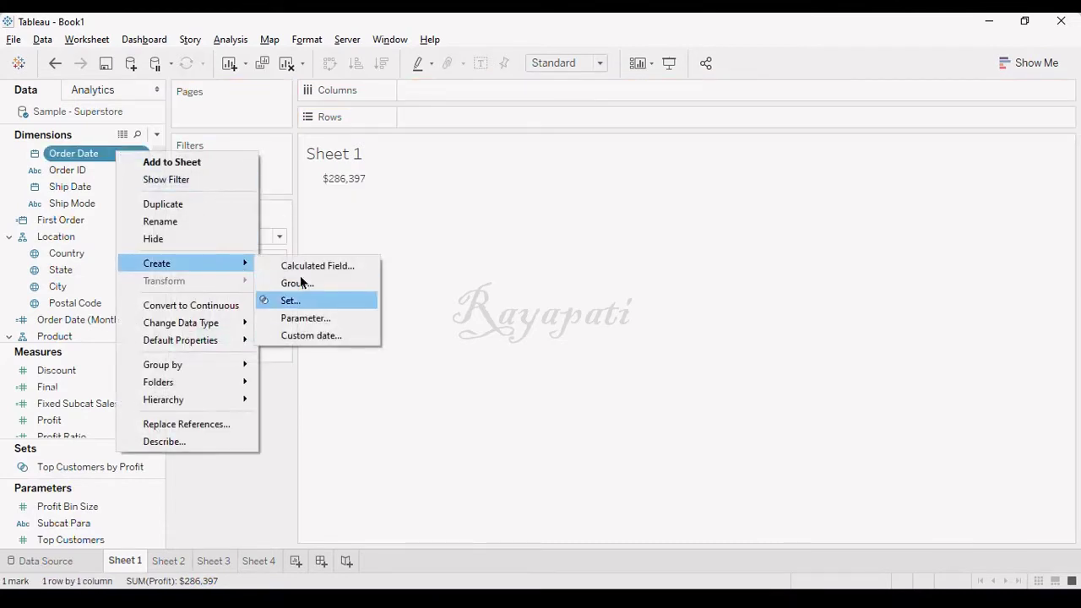
left_click(315, 335)
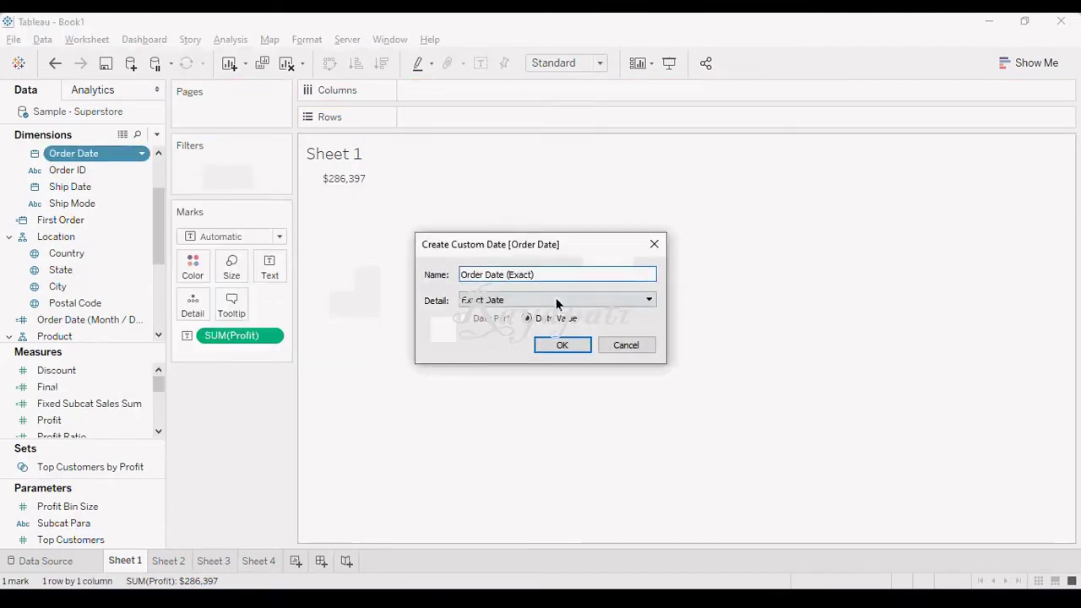
left_click(582, 299)
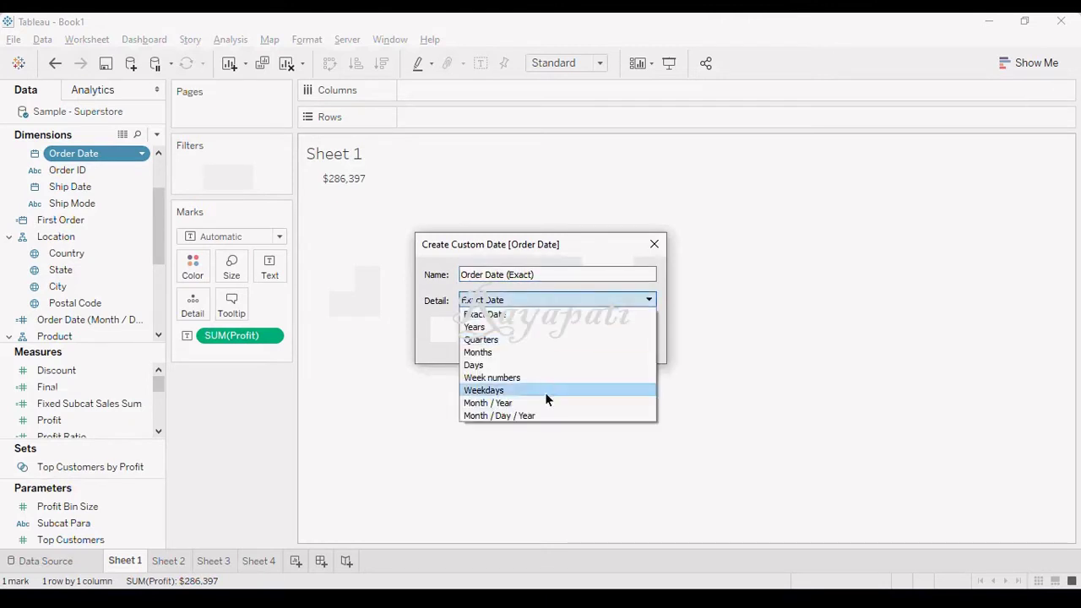
left_click(544, 403)
left_click(562, 344)
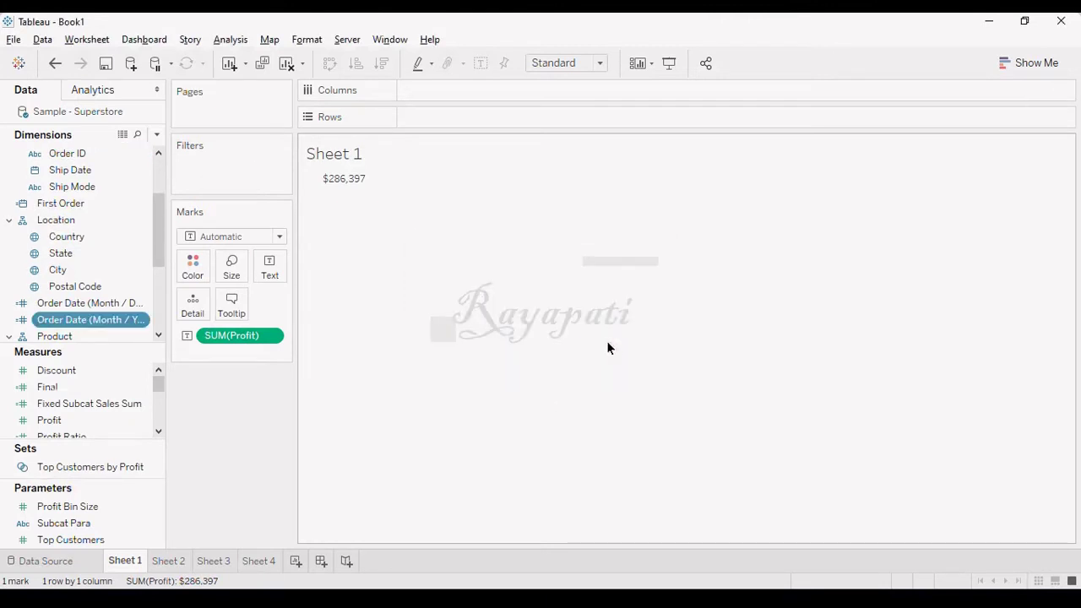
- Try the Month / Year order date on Rows to view profit by month, and take it off again
left_click_drag(79, 329, 467, 118)
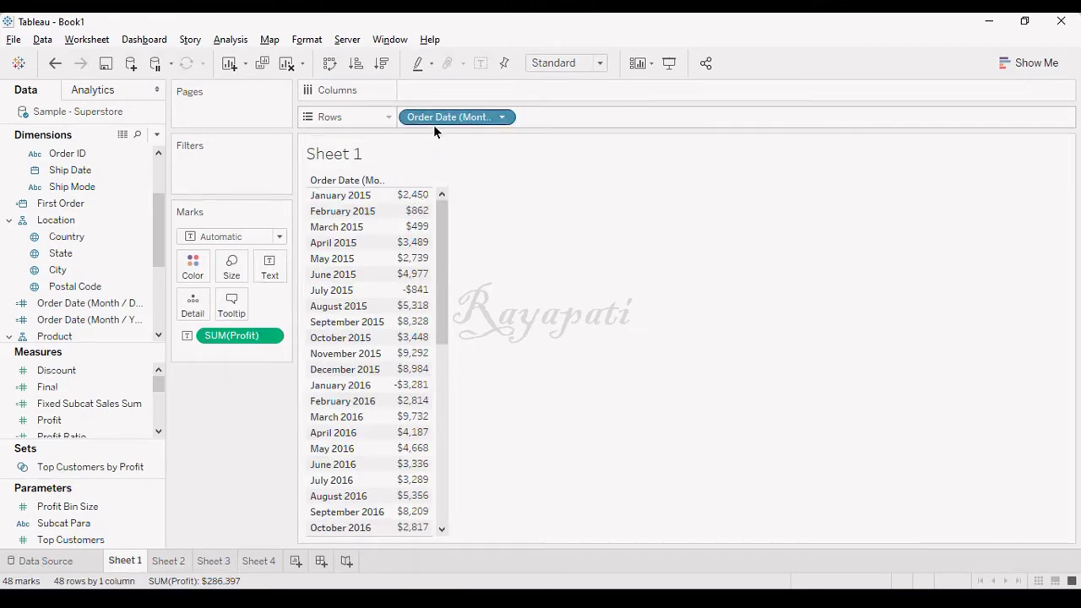
left_click_drag(435, 116, 212, 437)
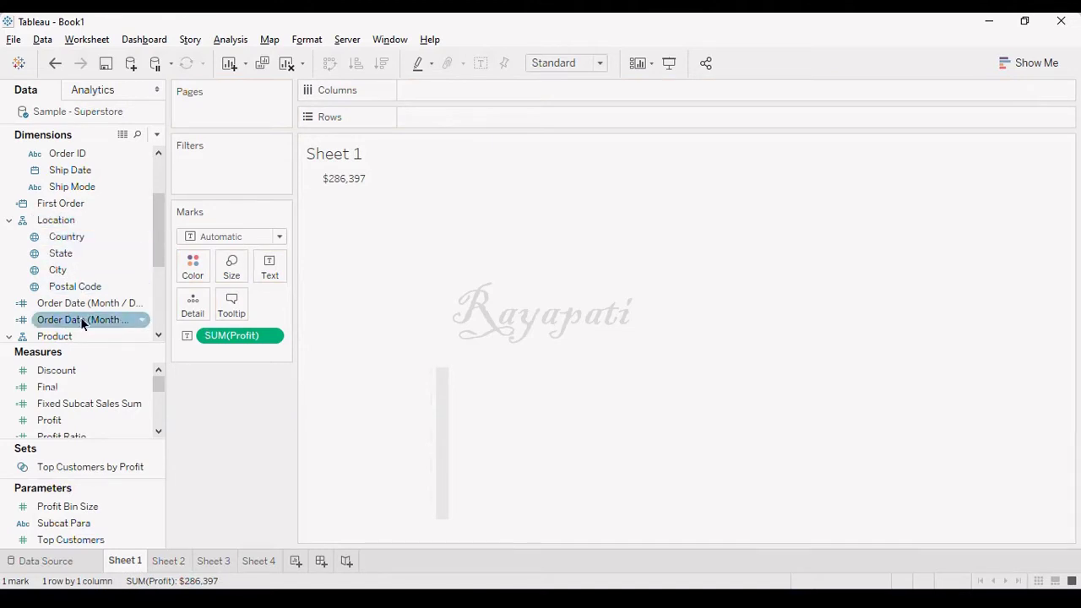
- Place the Month / Day / Year order date on Rows with all members and look through the daily profits
left_click_drag(76, 305, 462, 120)
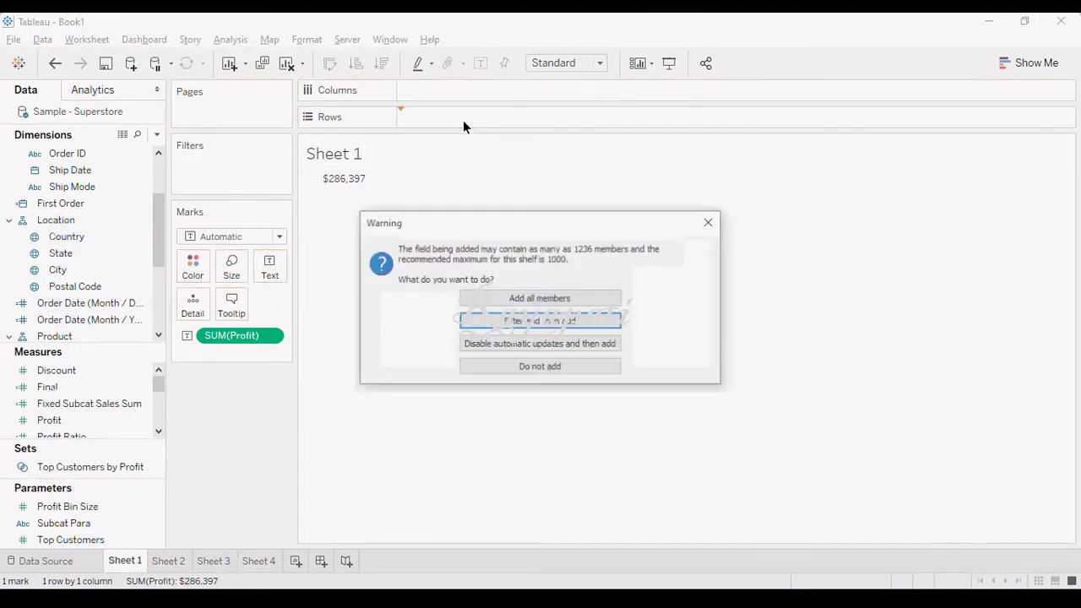
left_click(534, 301)
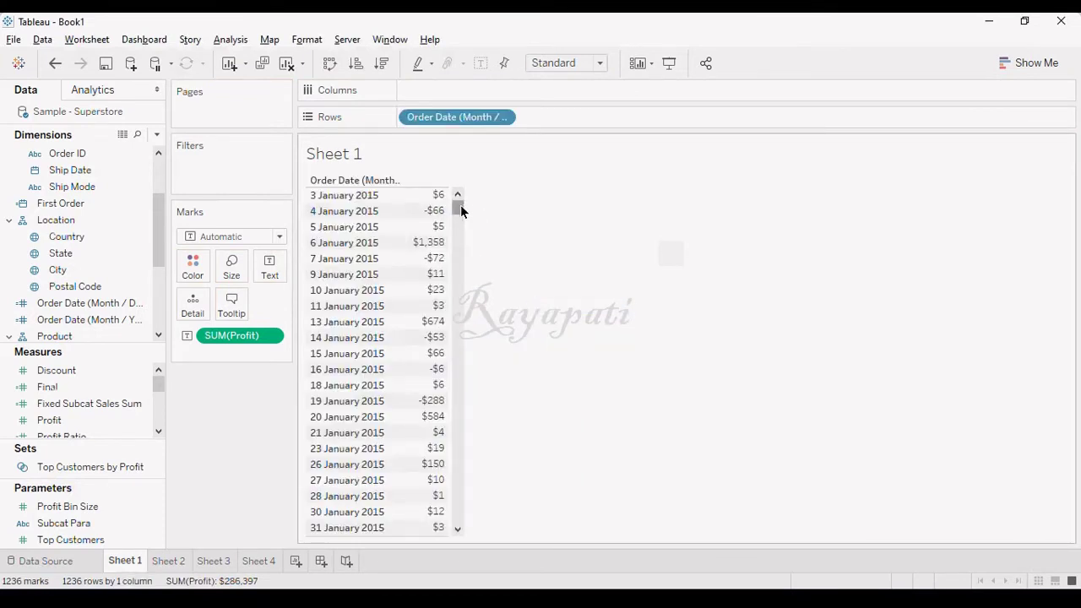
mouse_move(460, 204)
left_mouse_down()
mouse_move(461, 243)
mouse_move(459, 211)
left_mouse_up()
mouse_move(458, 211)
left_mouse_down()
mouse_move(454, 199)
mouse_move(459, 221)
mouse_move(454, 209)
left_mouse_up()
- Start a new calculated field named Profitable
left_click(226, 39)
left_click(239, 348)
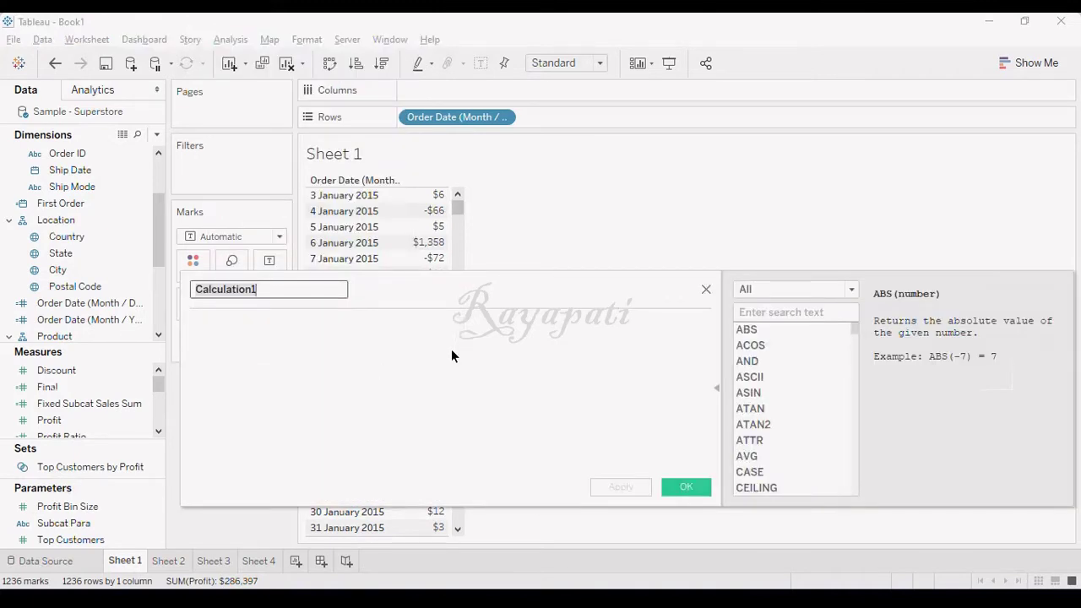
type("Profi")
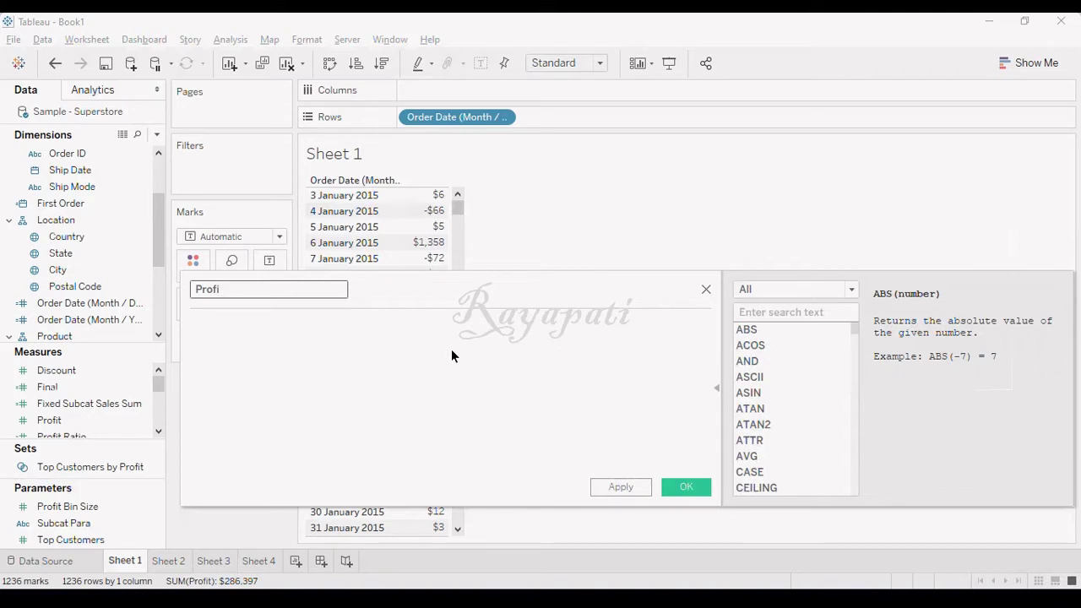
type("table")
left_click(371, 393)
type("{ ")
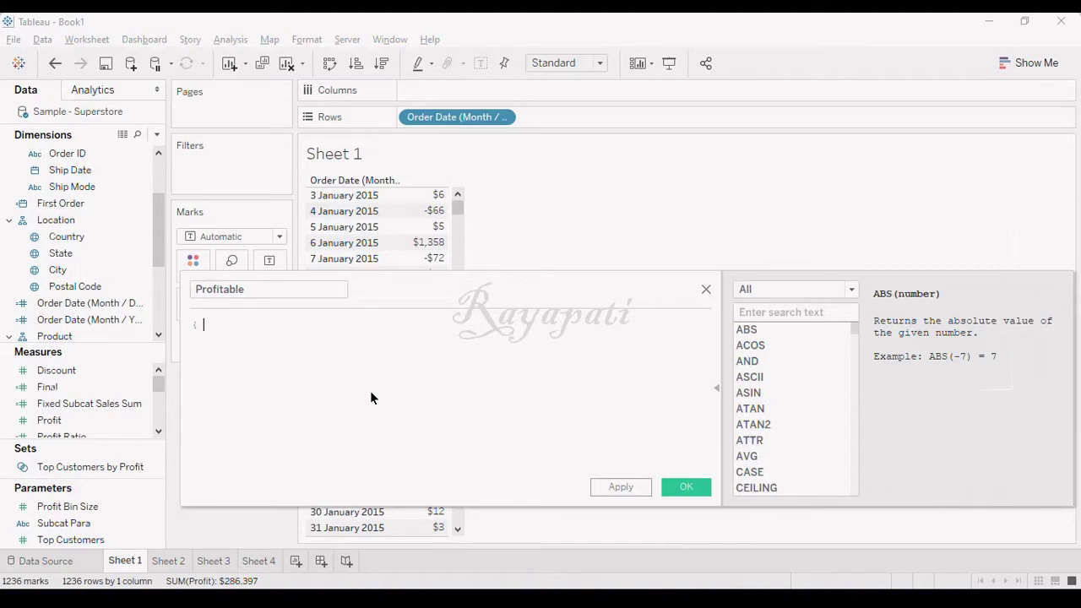
type("Fixed")
key("BackSpace")
key("BackSpace")
key("BackSpace")
key("BackSpace")
key("BackSpace")
key("BackSpace")
- Define Profitable as If SUM([Profit]) > 0 Then 1 Else 0 End and save the calculated field
type("If")
type("S")
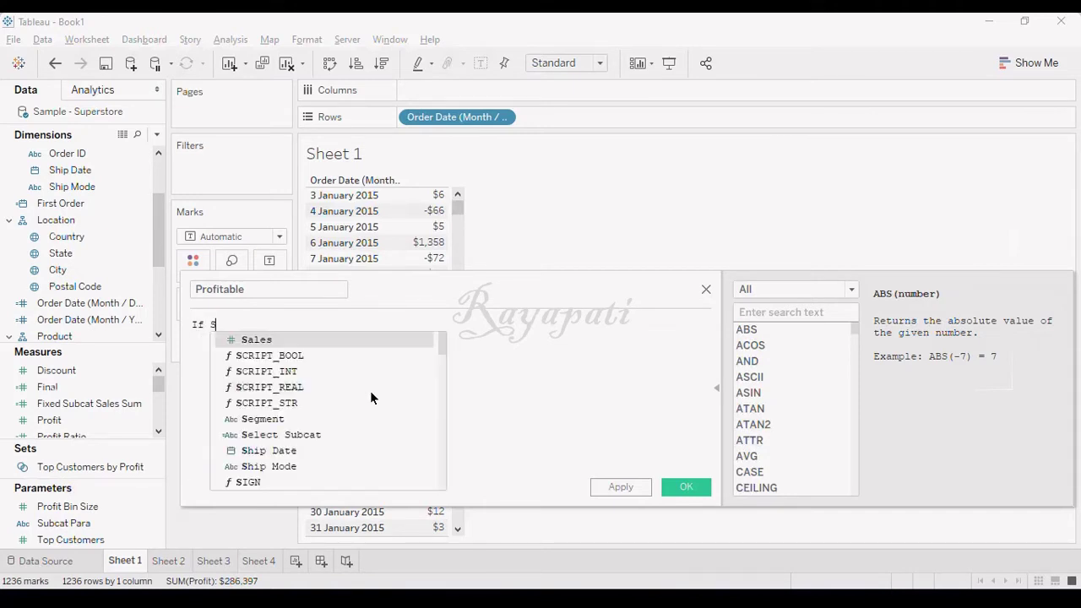
type("UM([rtc")
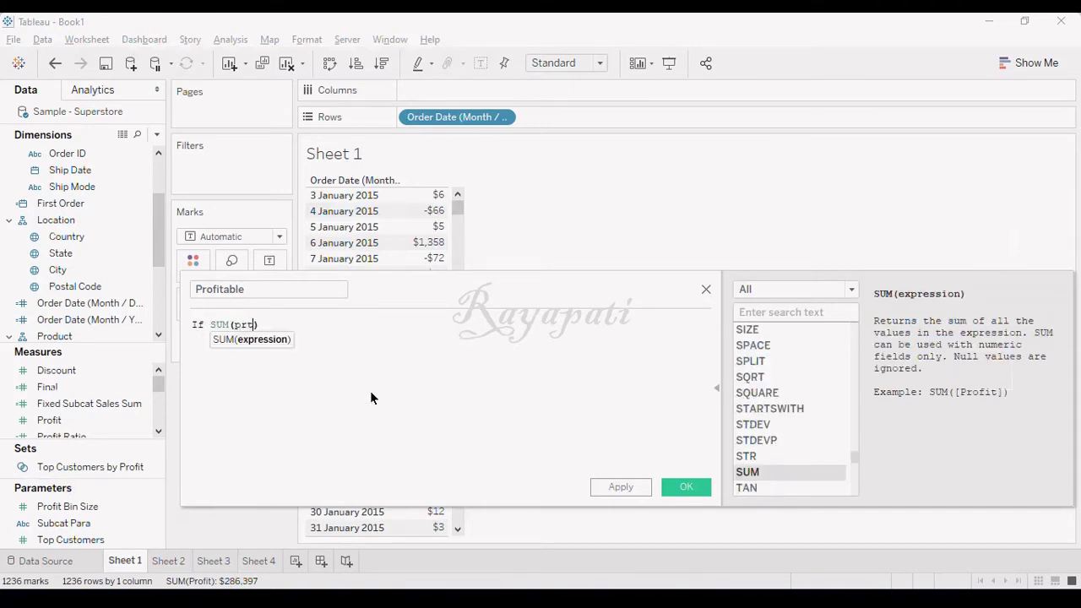
key("BackSpace")
key("BackSpace")
key("BackSpace")
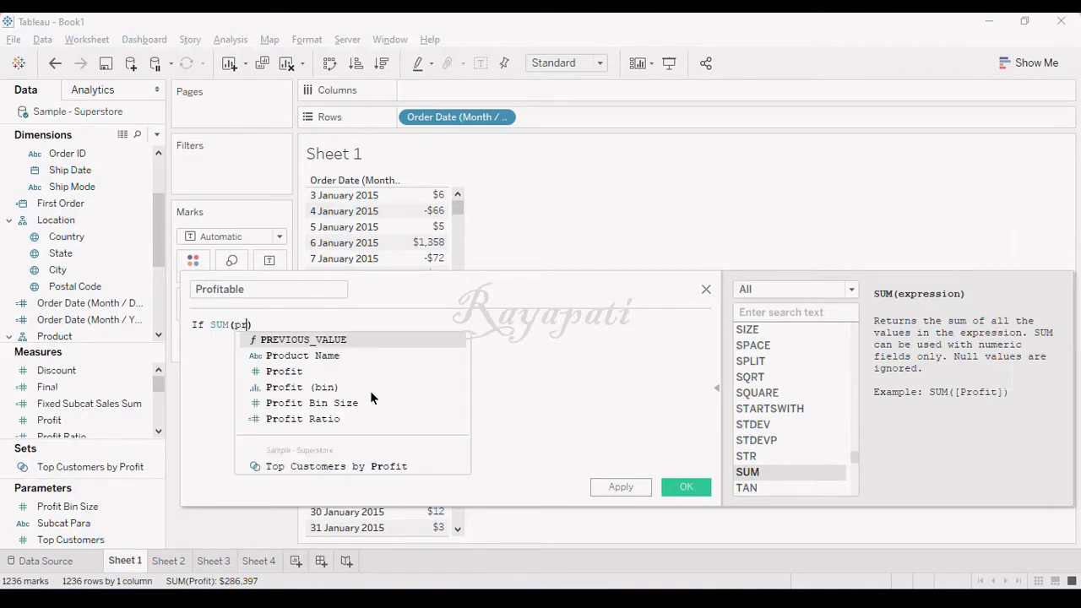
type("rofi")
key("Return")
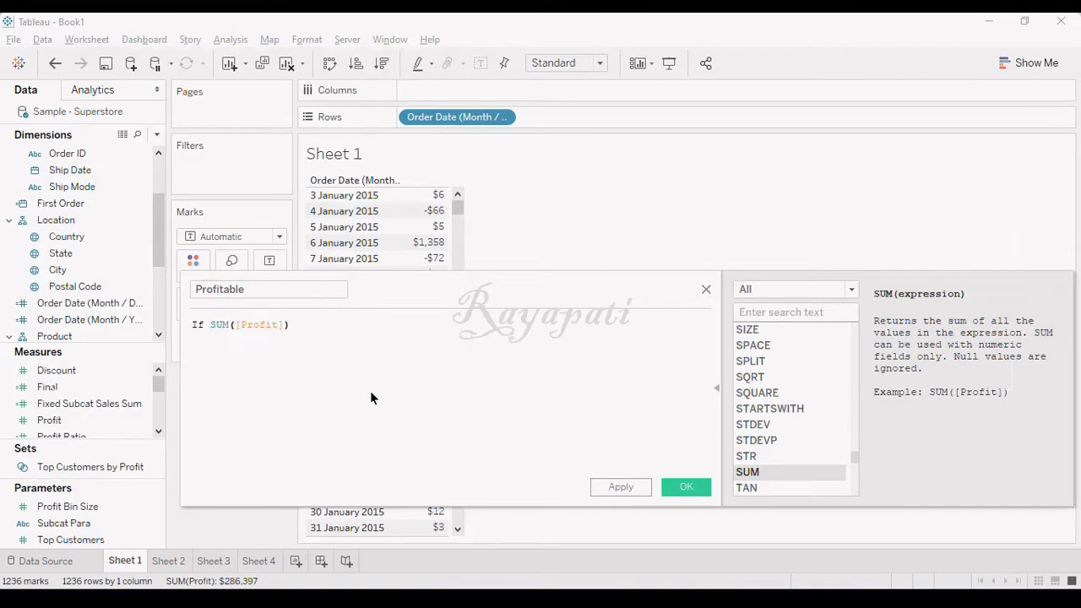
type("> 0 THen 1 Else 0 End")
left_click(478, 414)
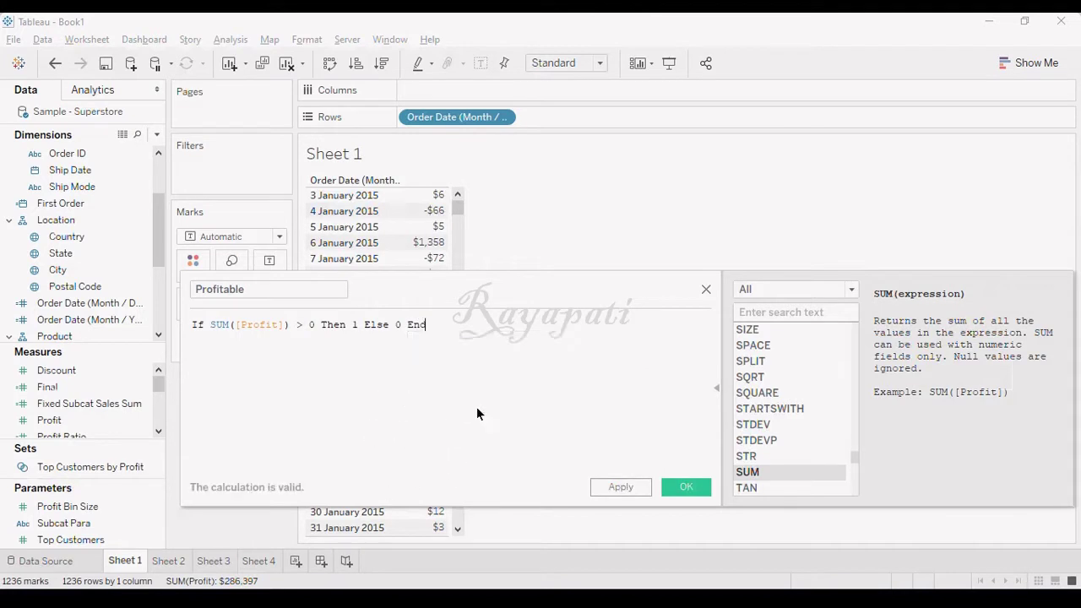
left_click(626, 489)
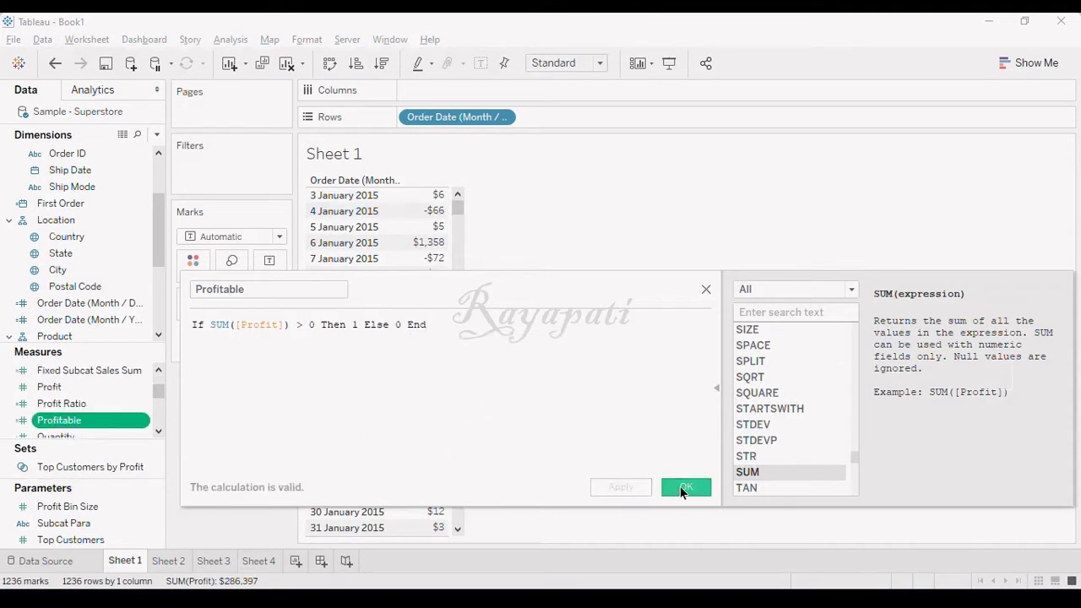
left_click(684, 489)
- Add the Profitable measure to the table beside Profit for each day
left_click_drag(73, 421, 421, 333)
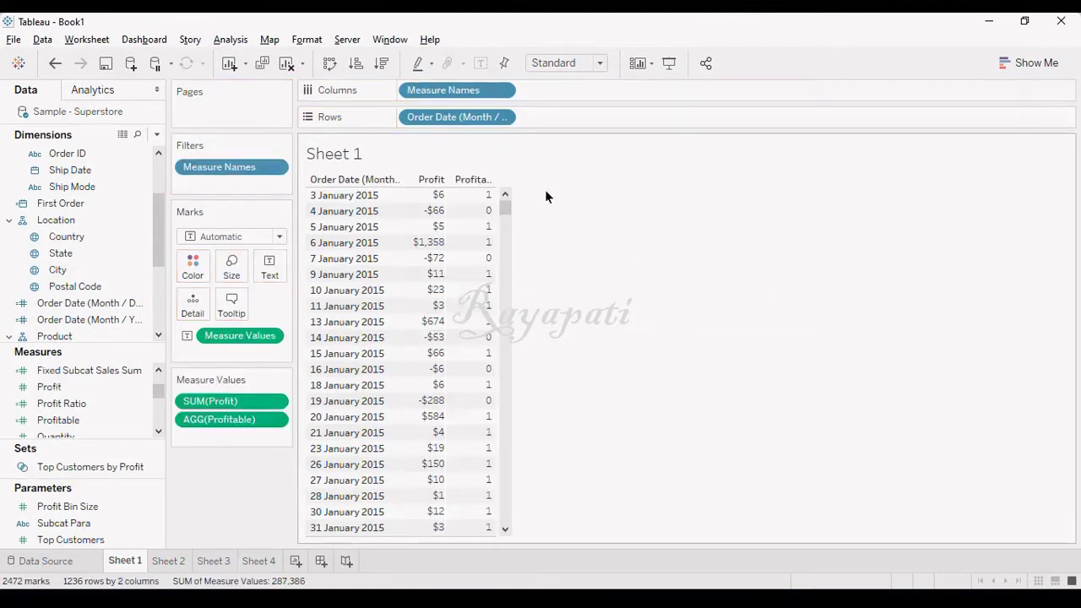
mouse_move(480, 195)
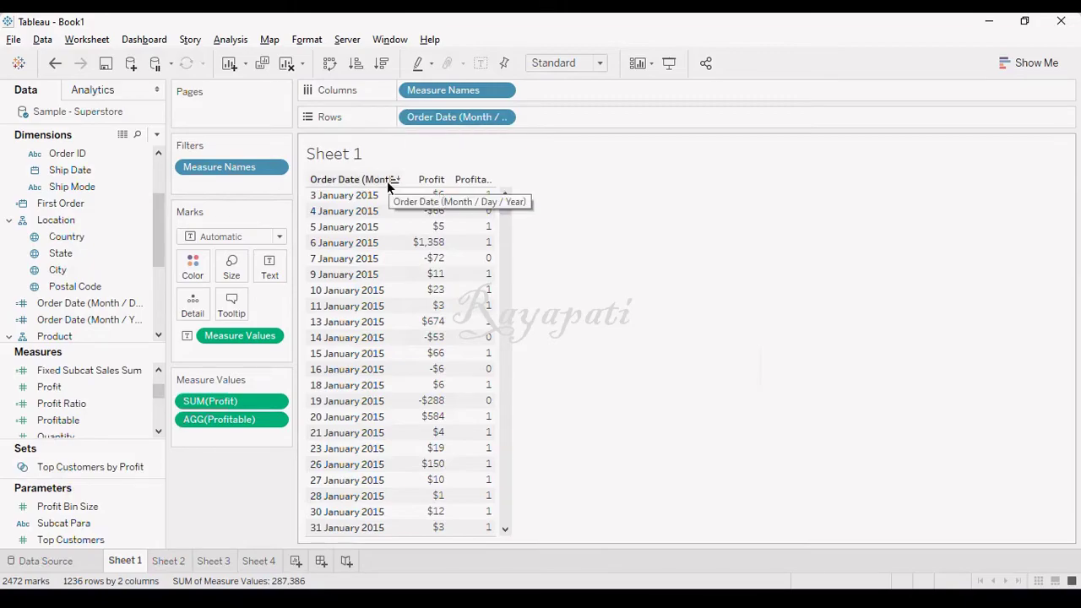
- Switch to the browser to examine the reference chart of profitable days by month, and return to Tableau
key("alt+Tab")
mouse_move(293, 224)
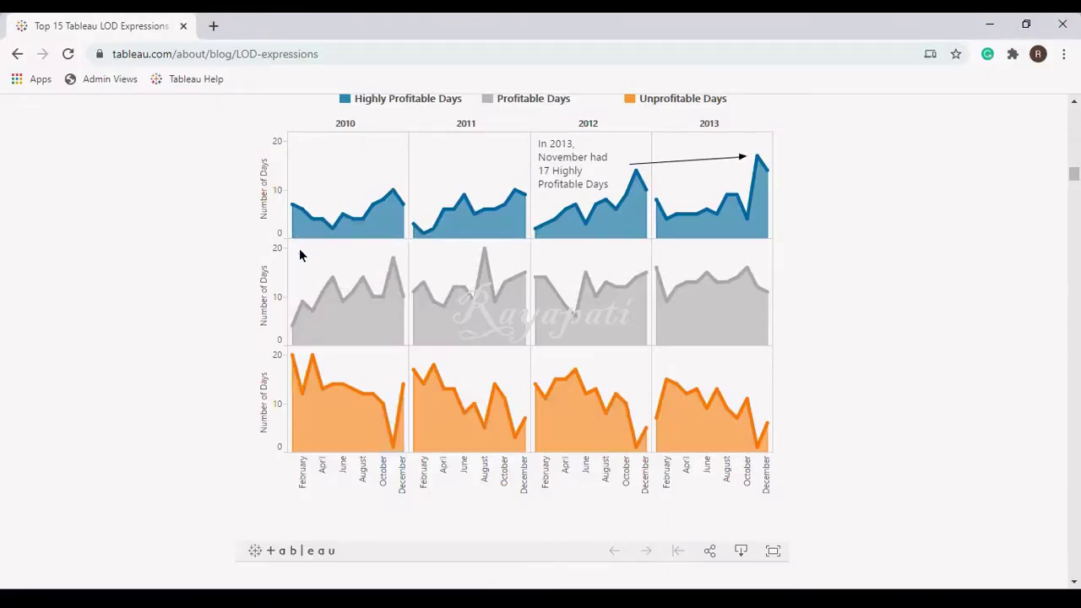
key("alt+Tab")
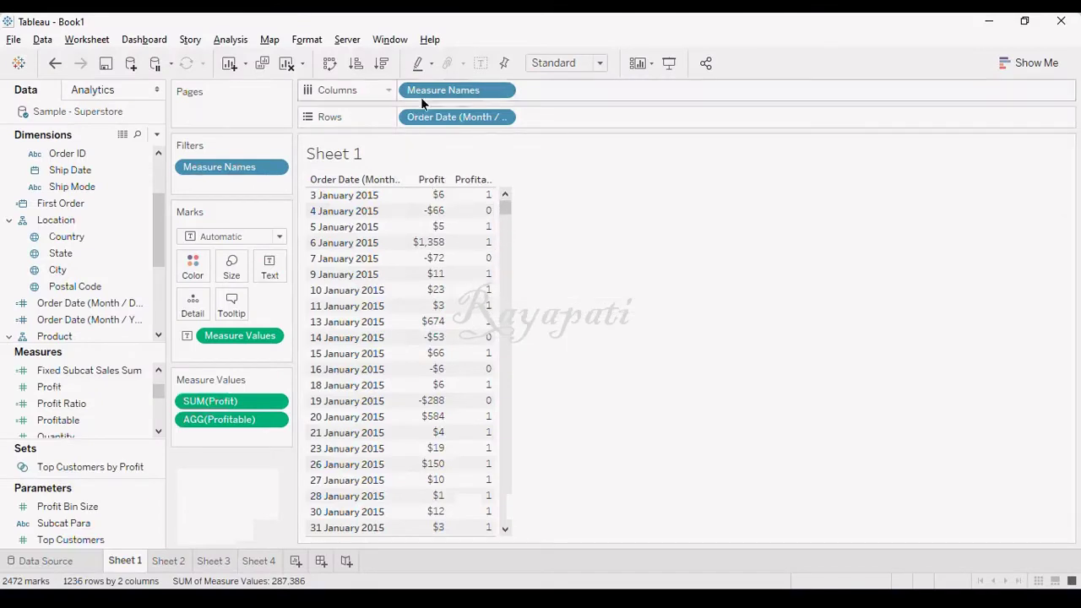
- Try the Month / Year order date on Rows in place of the daily date, and restore the daily date with all members
mouse_move(422, 116)
left_mouse_down()
mouse_move(422, 137)
mouse_move(284, 301)
mouse_move(212, 529)
mouse_move(211, 498)
mouse_move(91, 318)
mouse_move(458, 100)
mouse_move(460, 119)
left_mouse_up()
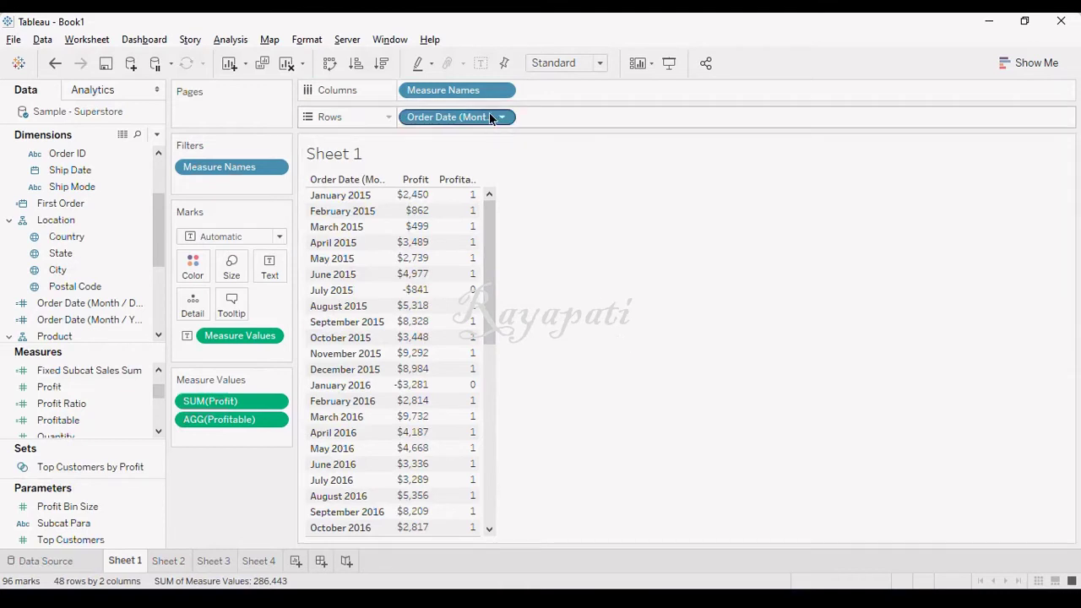
mouse_move(420, 209)
left_click_drag(443, 120, 220, 473)
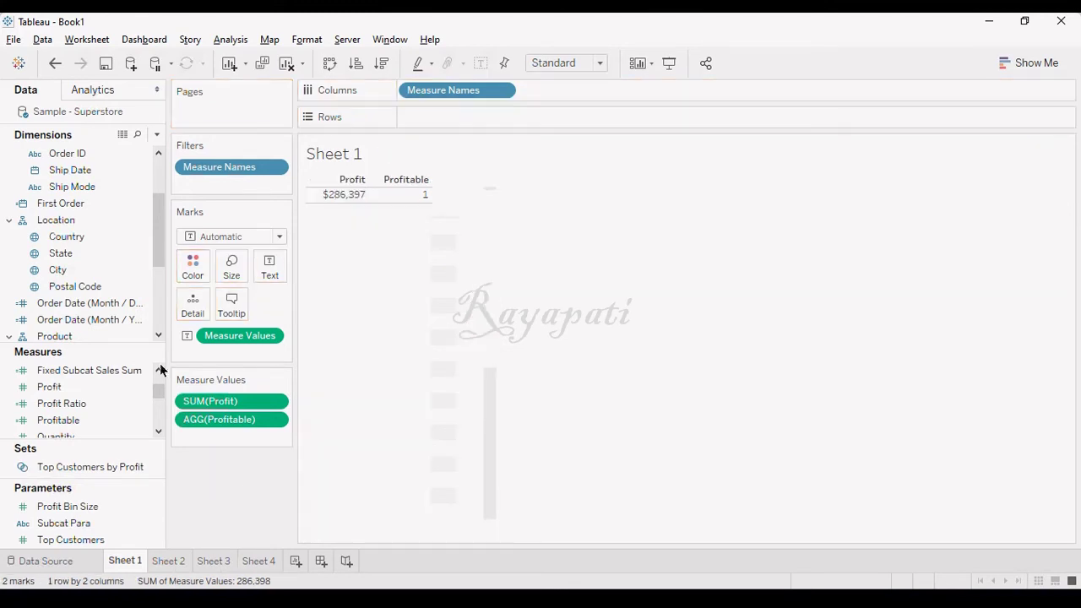
left_click_drag(111, 302, 475, 112)
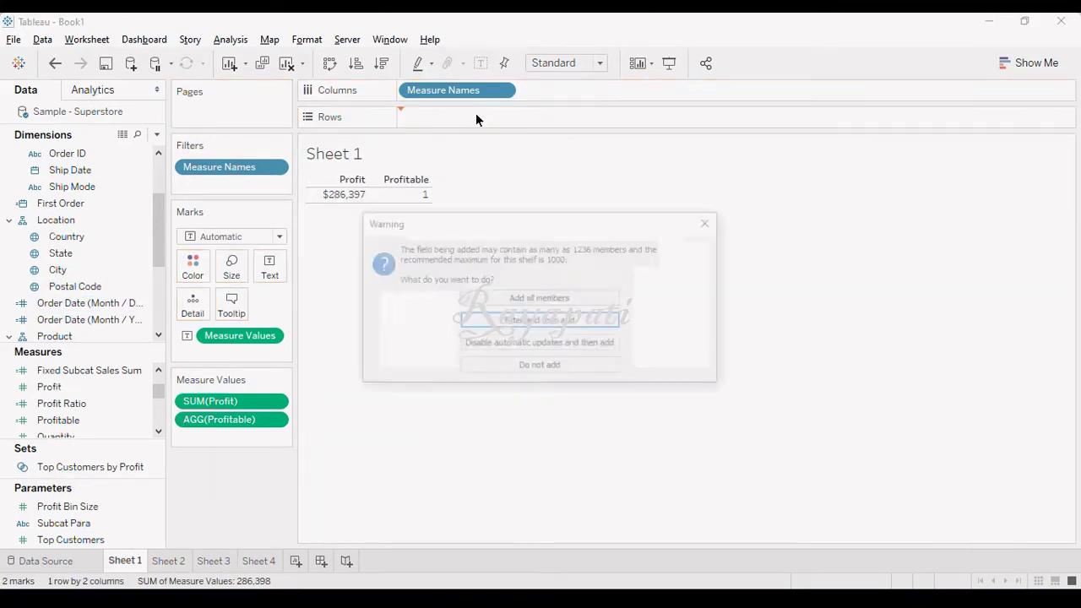
left_click(528, 295)
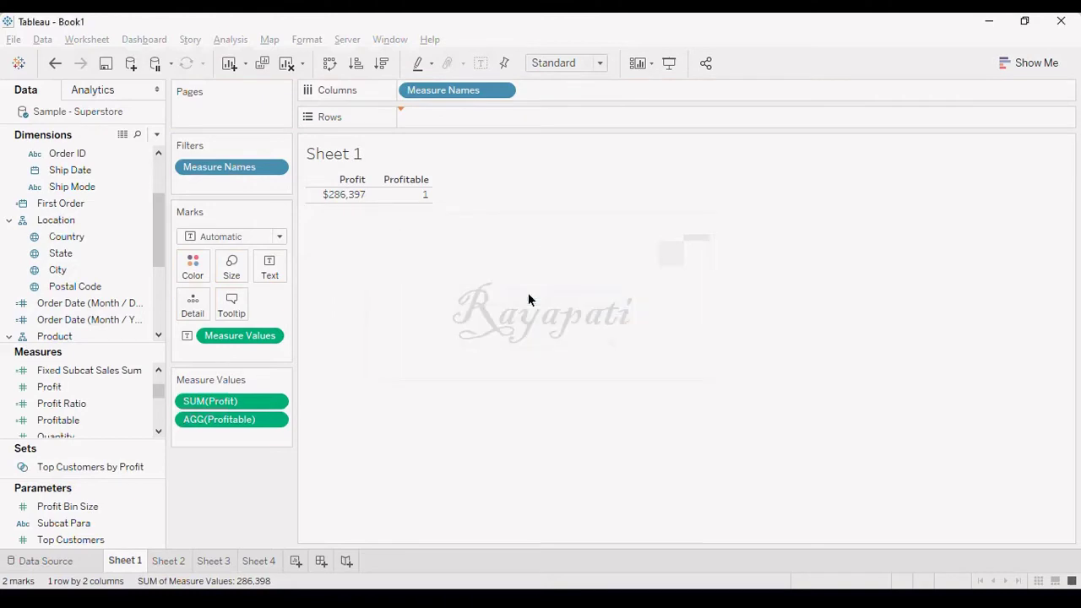
- Start a calculated field named Day Profitable and begin its formula with { Fixed [Order Date (Month / Day / Year)]
left_click(230, 39)
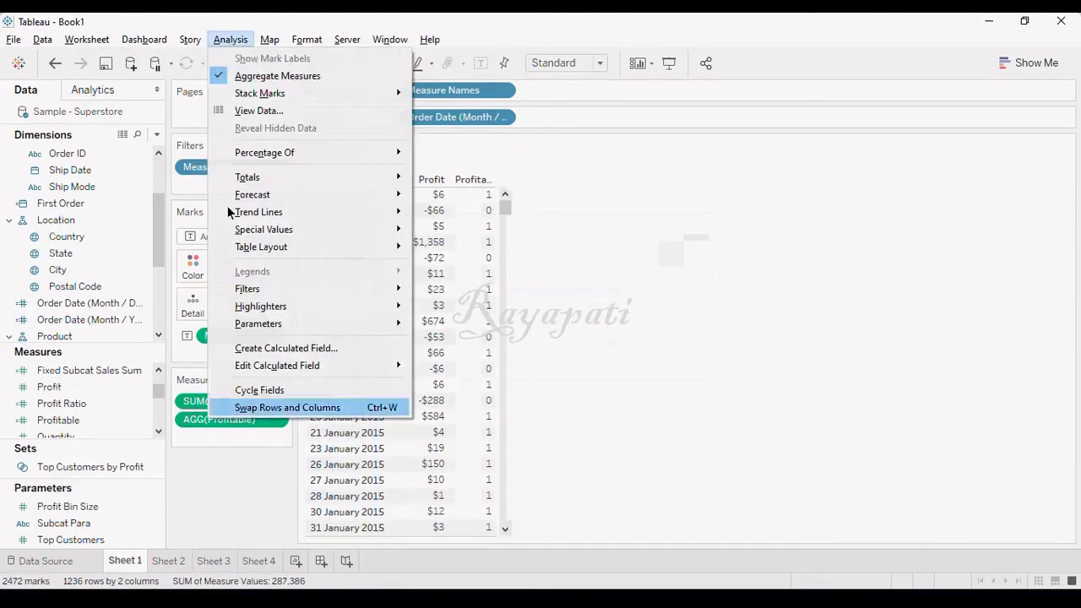
left_click(265, 354)
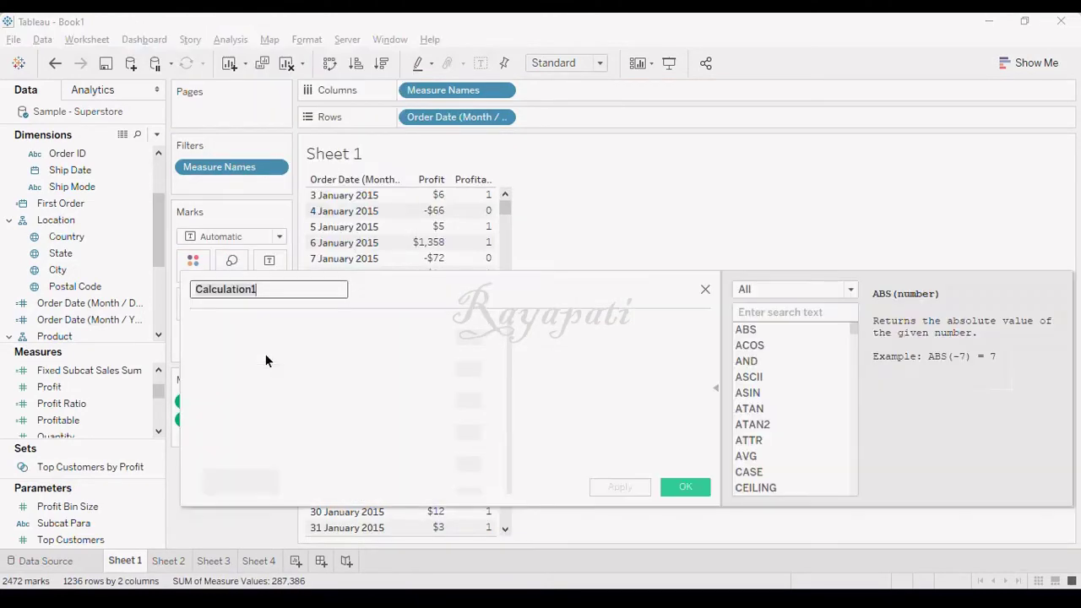
type("D")
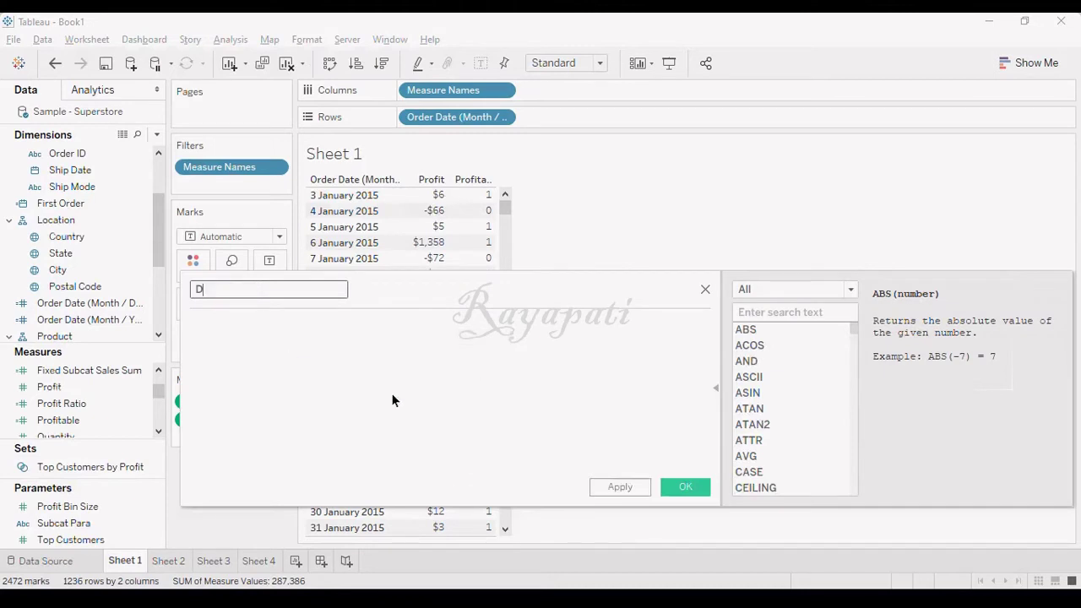
type("ay Profitable")
left_click(381, 432)
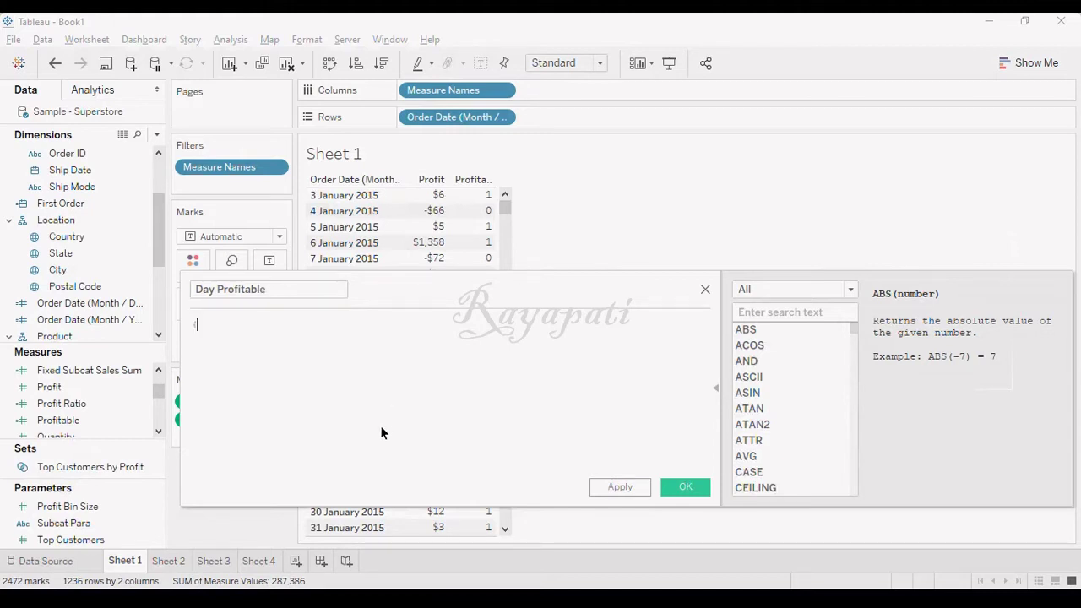
type("{ Fixed")
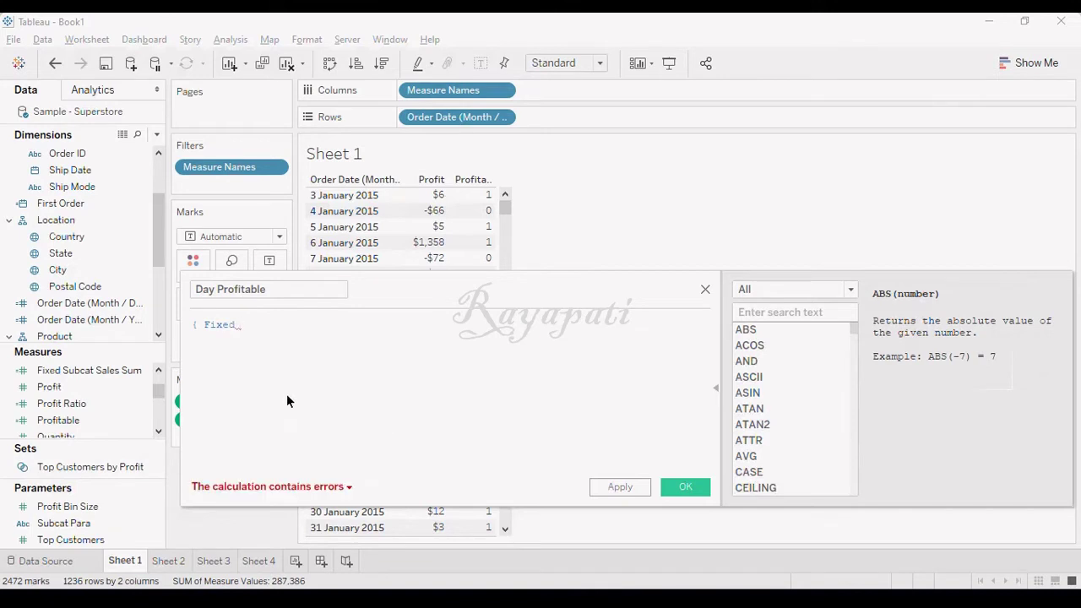
left_click_drag(86, 325, 305, 338)
- Continue the Day Profitable formula with a colon and the condition If SUM([Profit]) > 0 on its own indented line
type(": If ")
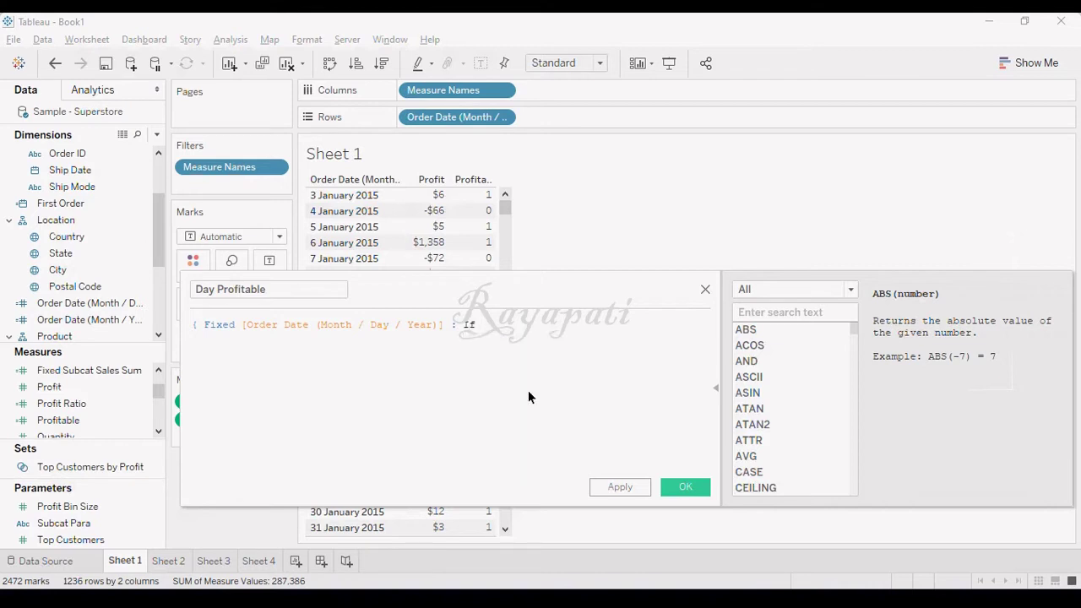
type("Sum")
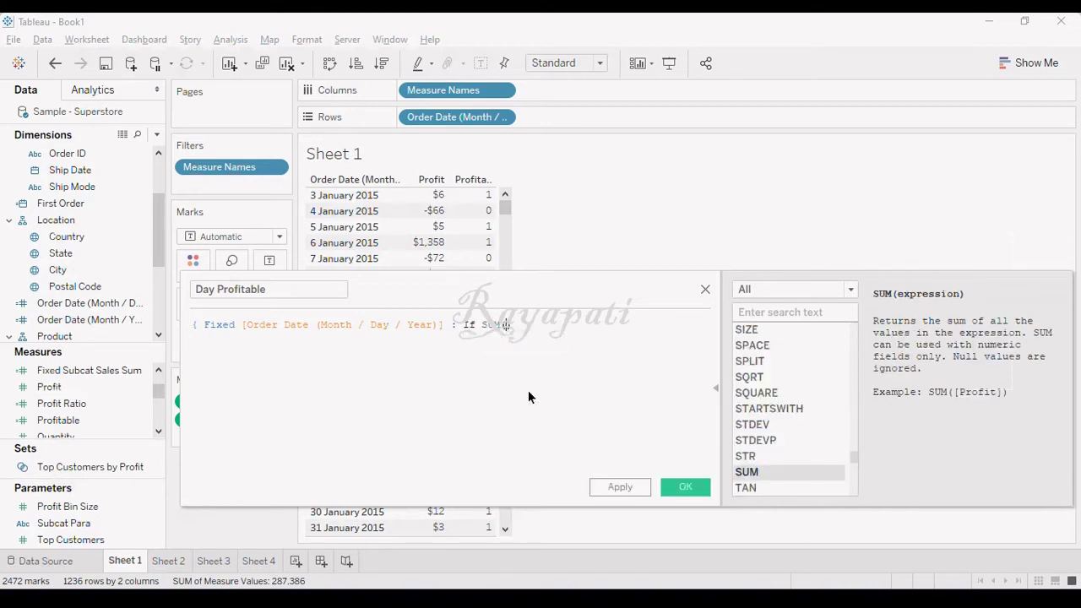
type("([Profit")
key("Return")
type("> 0")
left_click(460, 328)
key("Return")
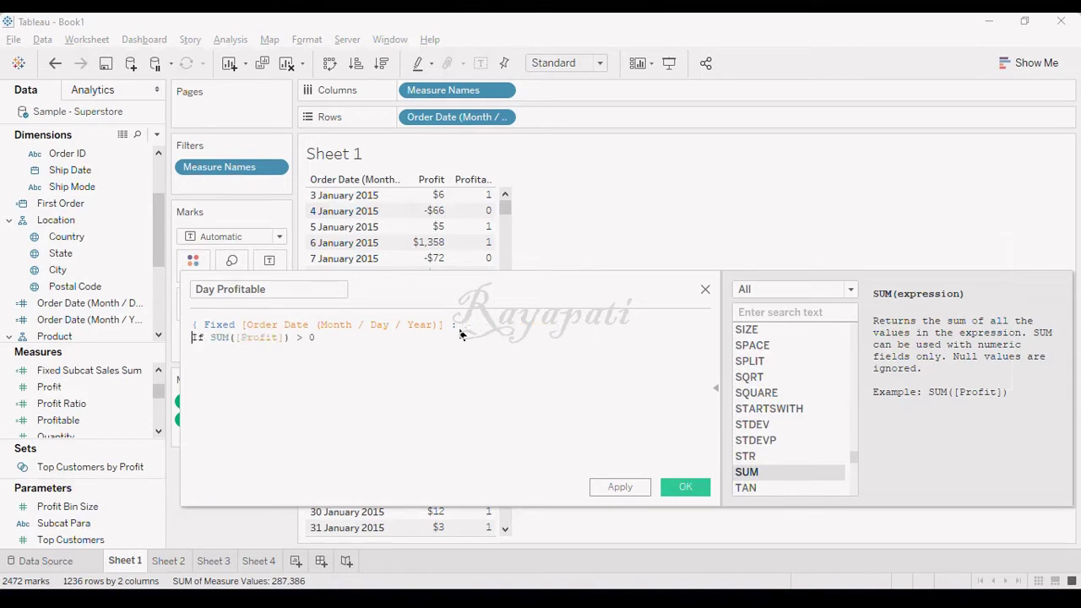
key("Tab")
key("Tab")
key("Tab")
key("Tab")
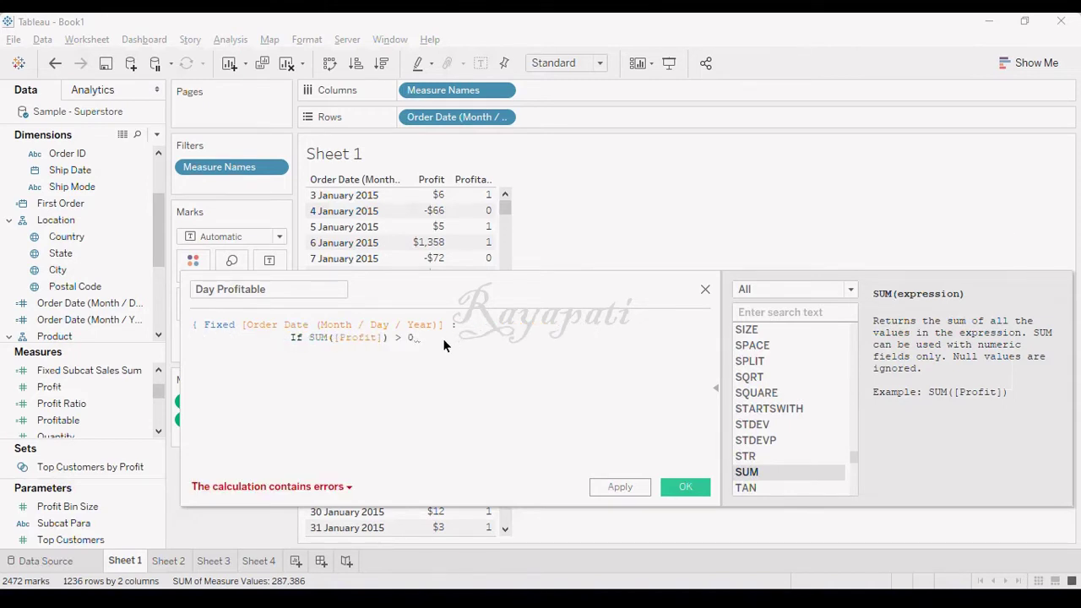
- Complete the Day Profitable formula with then 1 Else 0 End }
type("then ")
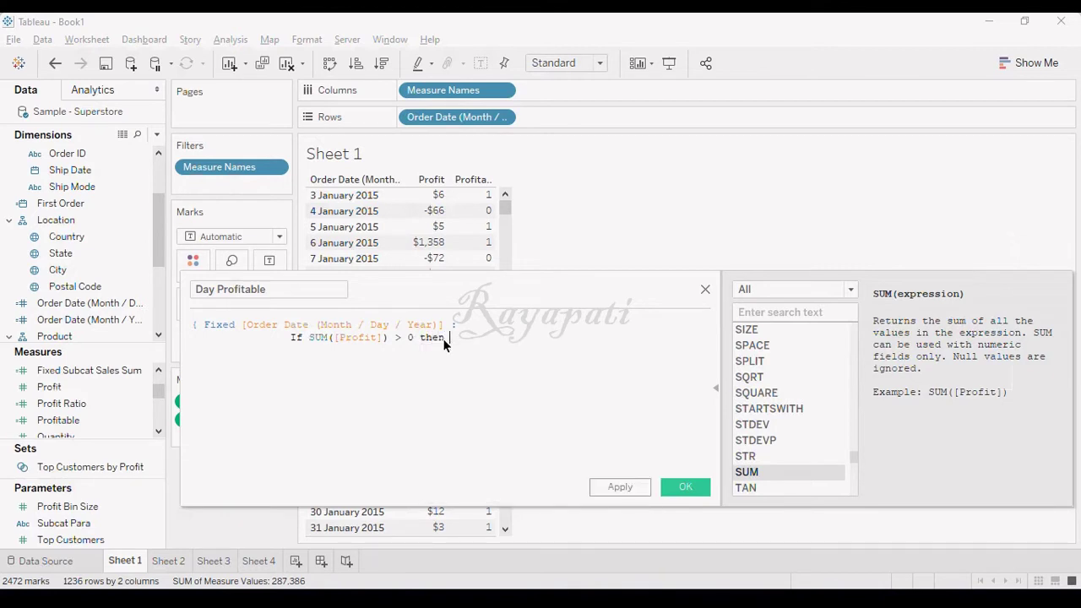
type("1 E")
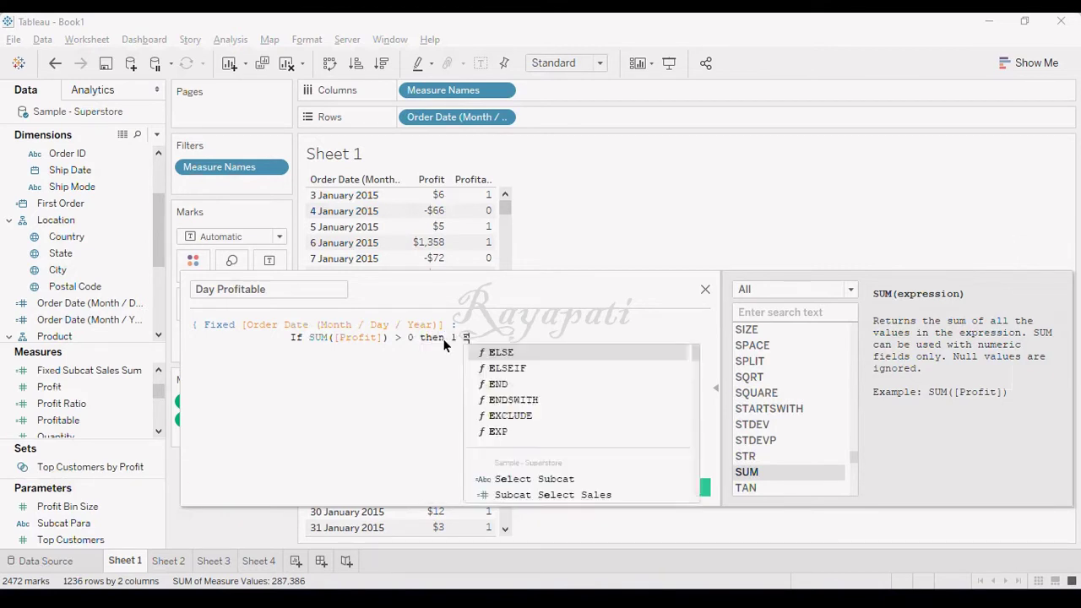
type("lse 0 ")
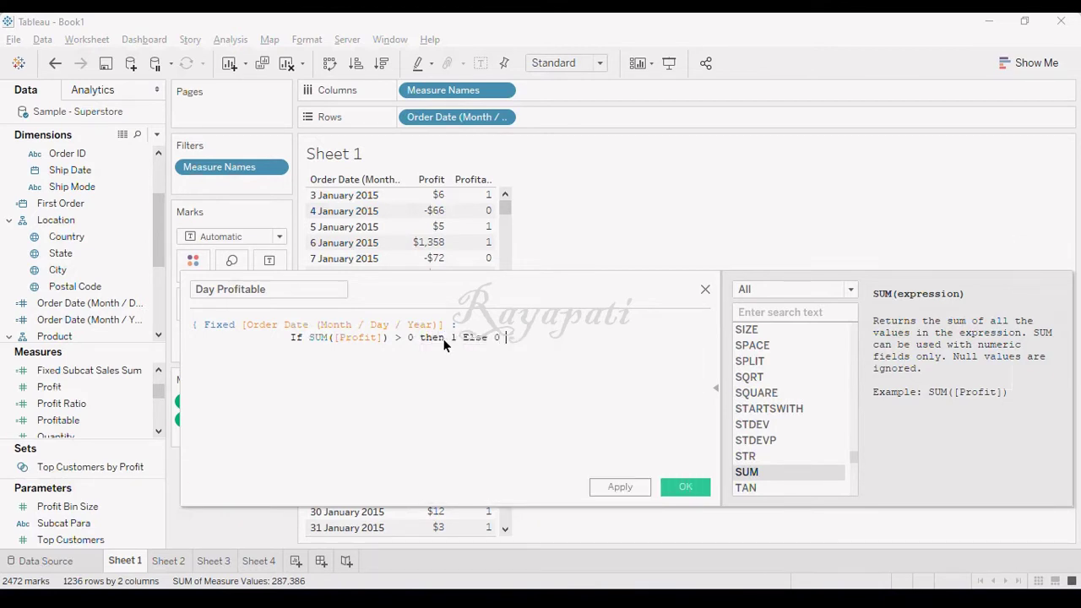
type("End")
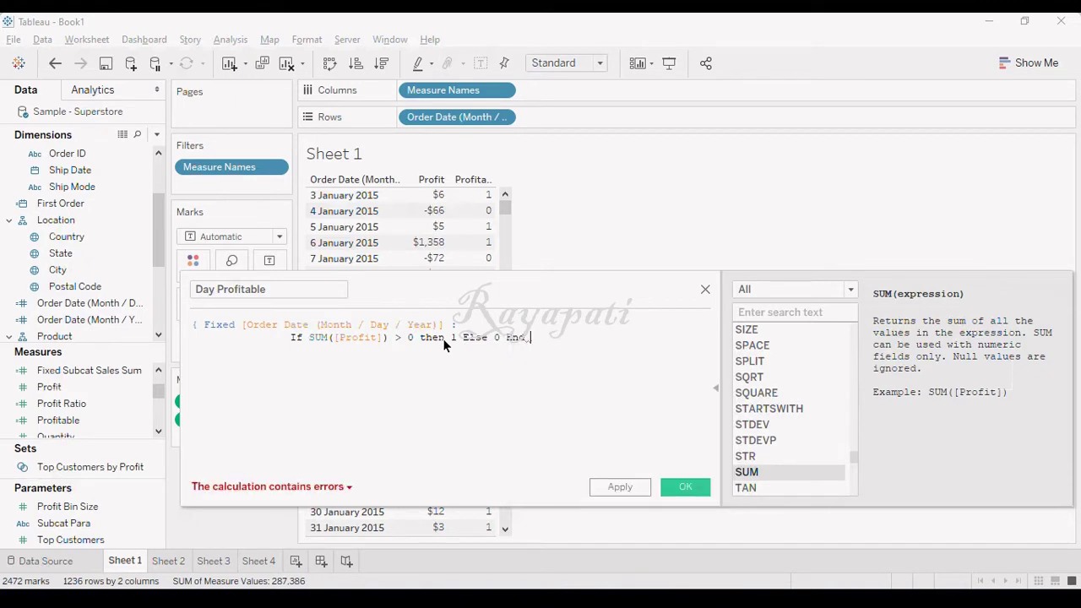
type(" }")
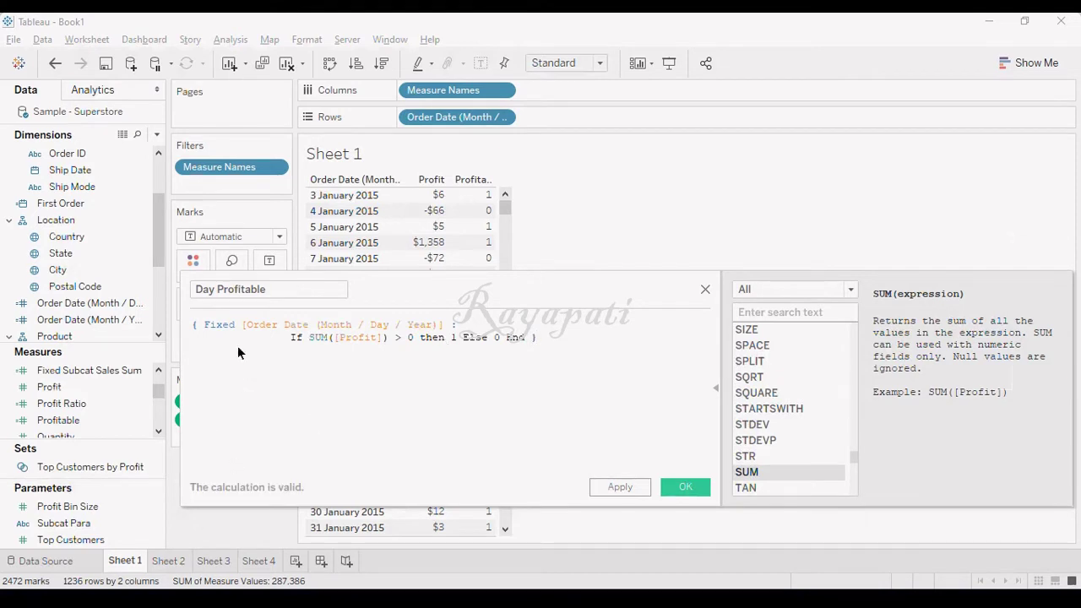
- Review the daily order date dimension and the SUM([Profit]) expression in the Day Profitable formula
left_click_drag(242, 331, 441, 326)
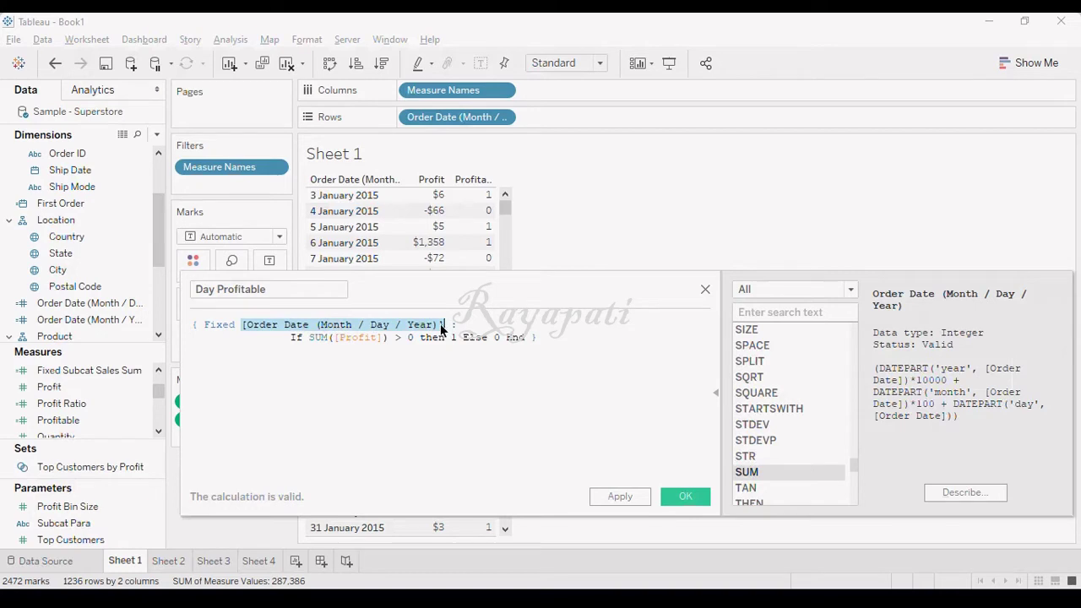
left_click(385, 367)
left_click(308, 335)
left_click_drag(306, 335, 386, 342)
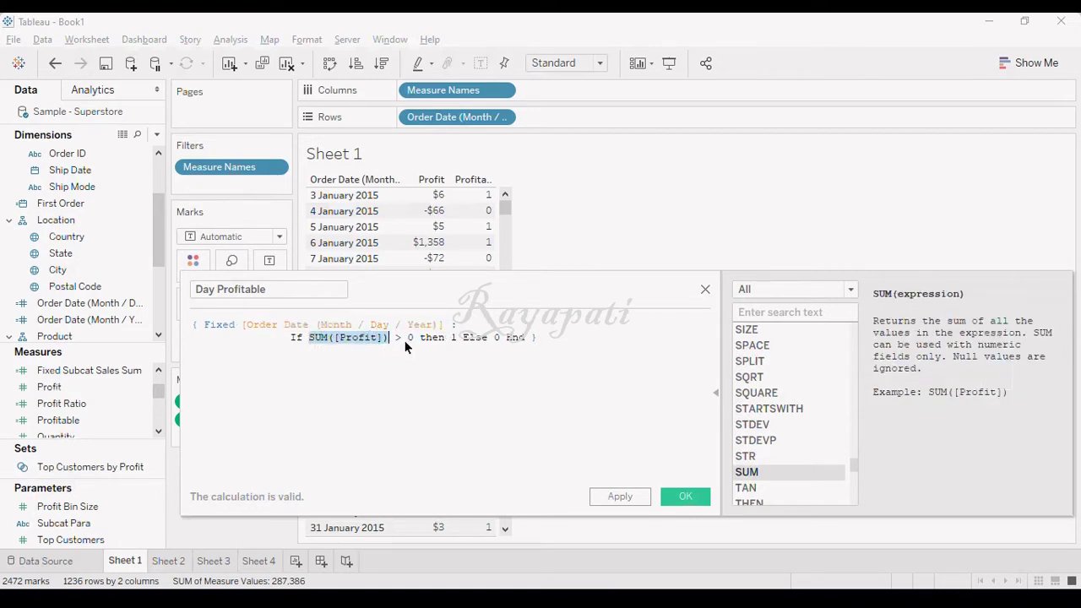
- Check the zero threshold and the 1 and 0 results in the Day Profitable formula and save the calculated field
double_click(406, 339)
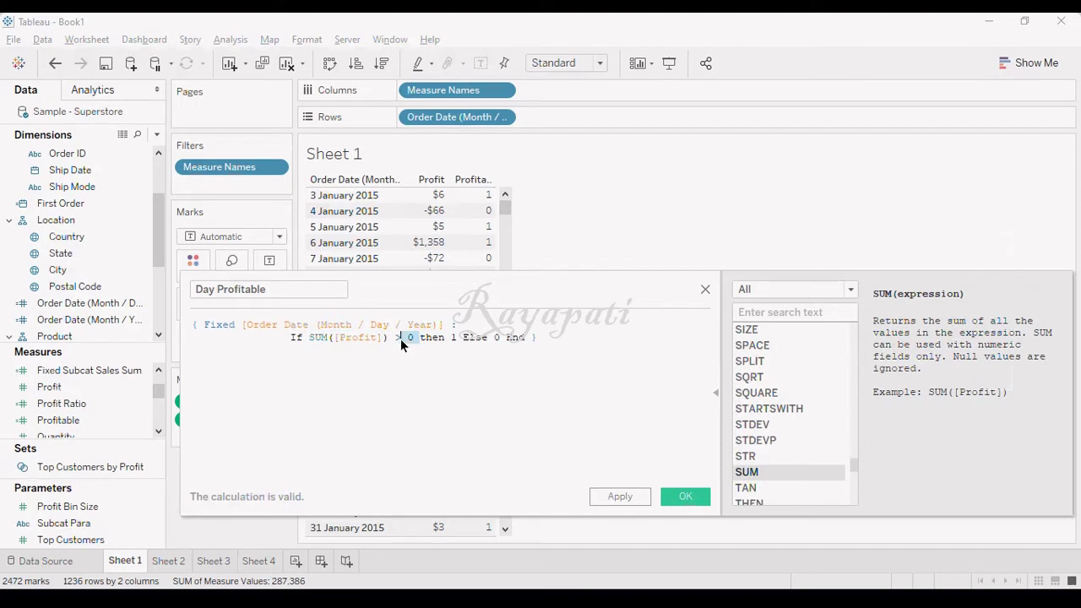
double_click(456, 339)
double_click(497, 337)
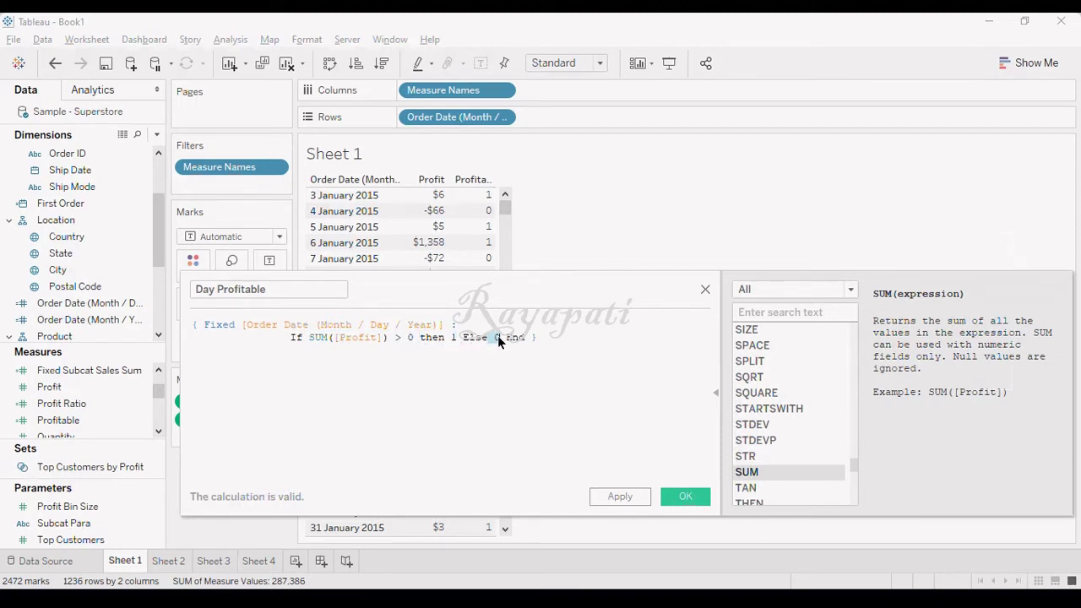
left_click(627, 498)
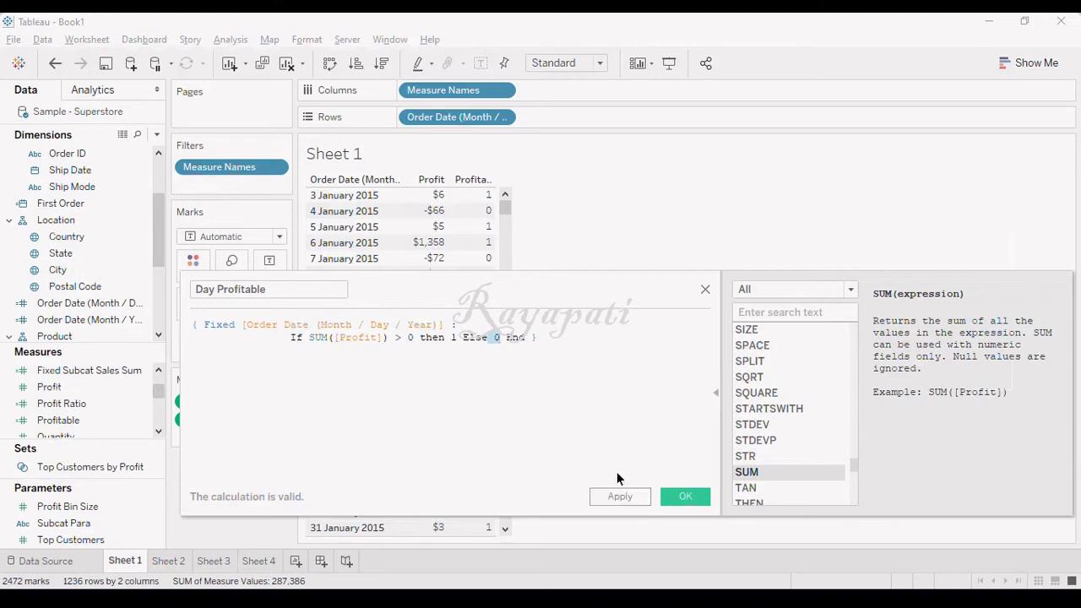
left_click(673, 499)
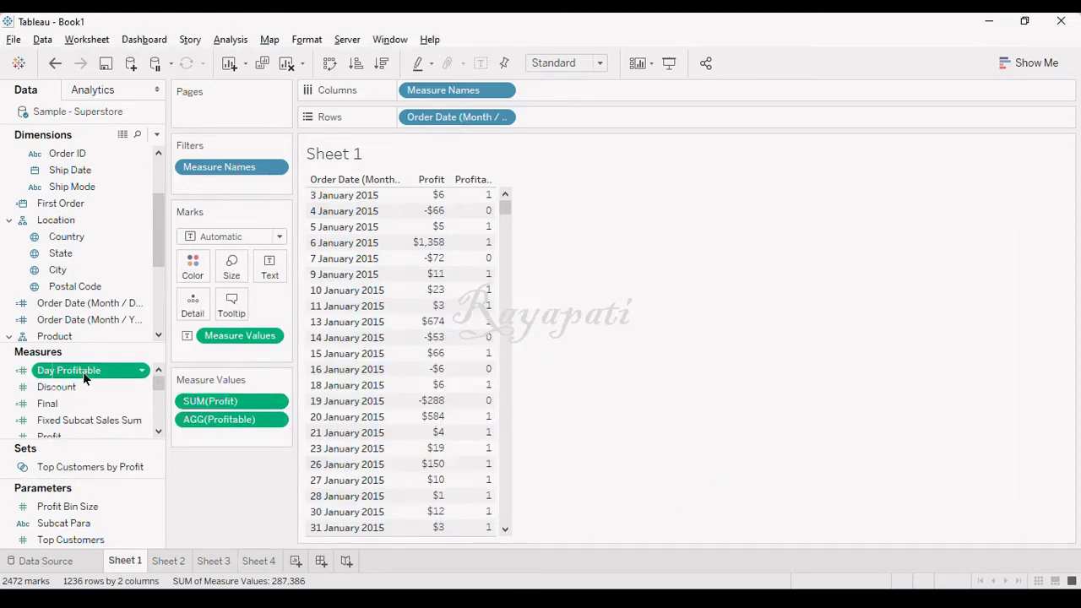
- Add Day Profitable to the table as a measure and place it between Profit and Profitable
left_click_drag(83, 371, 472, 314)
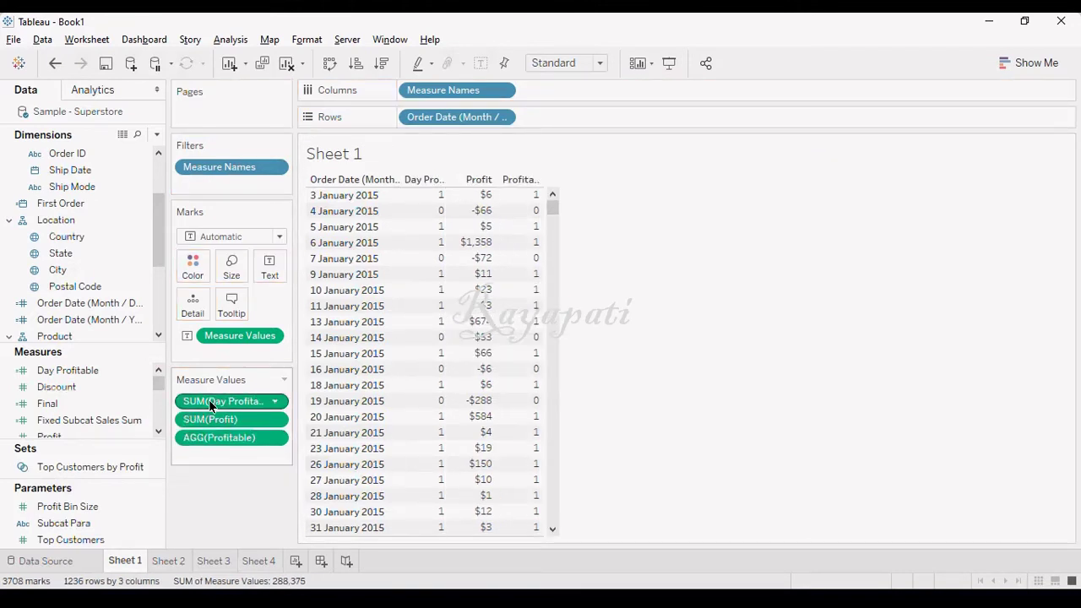
left_click_drag(209, 399, 206, 431)
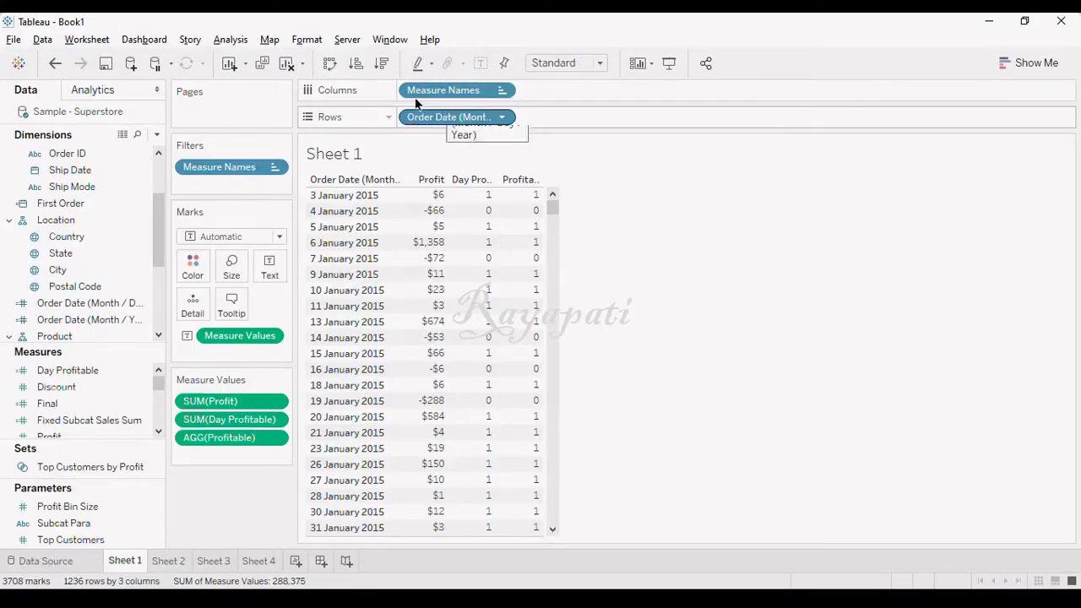
- Replace the daily order date on Rows with the Order Date (Month / Year) dimension
left_click_drag(442, 119, 64, 320)
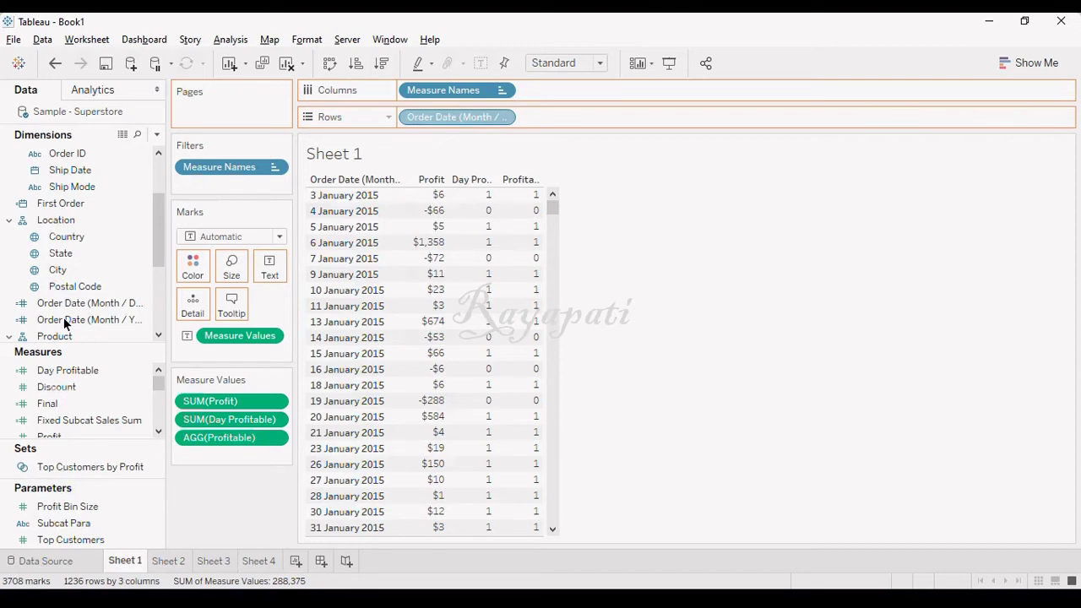
left_click_drag(60, 325, 96, 325)
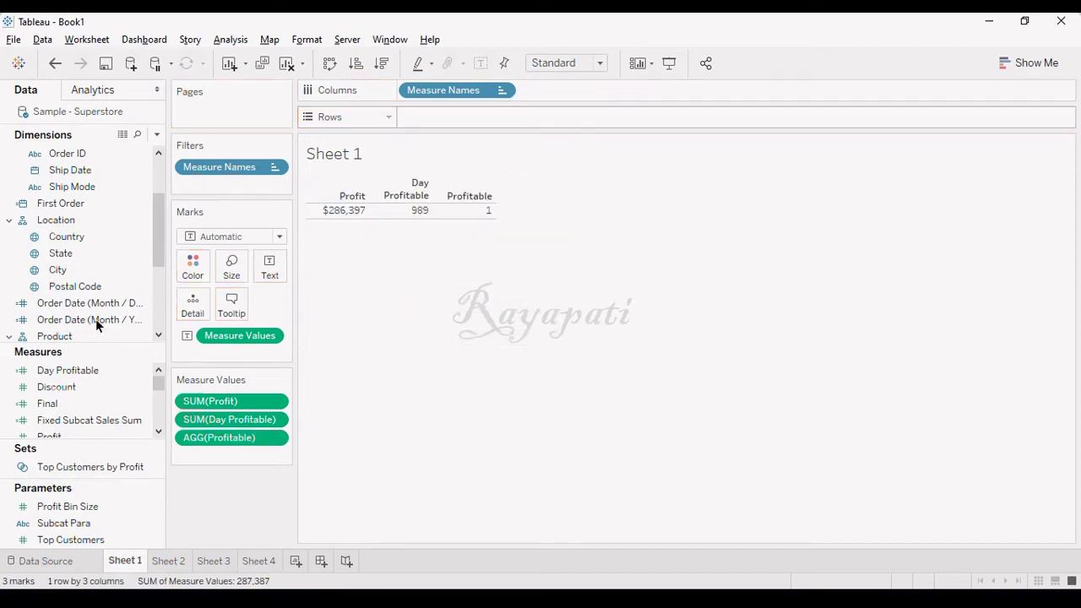
left_click(95, 319)
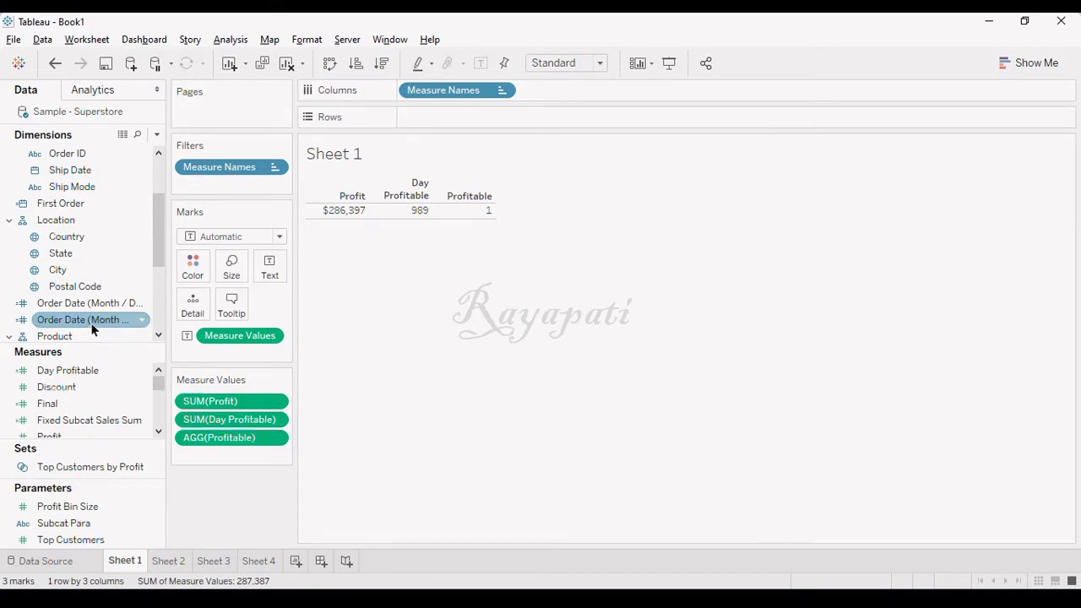
left_click_drag(91, 323, 462, 115)
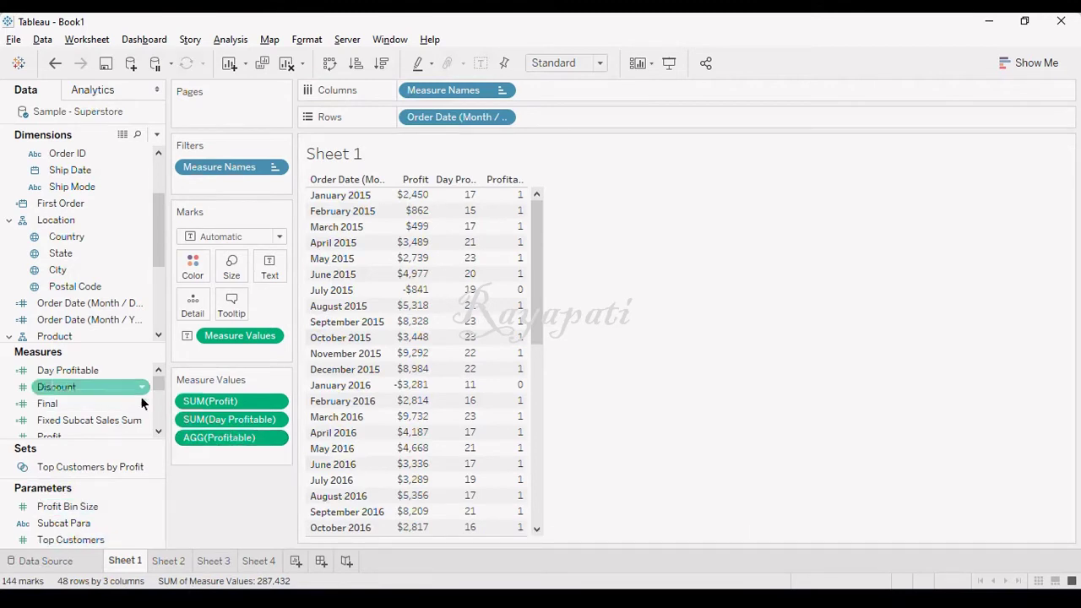
- Review the Profitable field's formula alongside the monthly table and close it without changes
left_click_drag(159, 383, 159, 397)
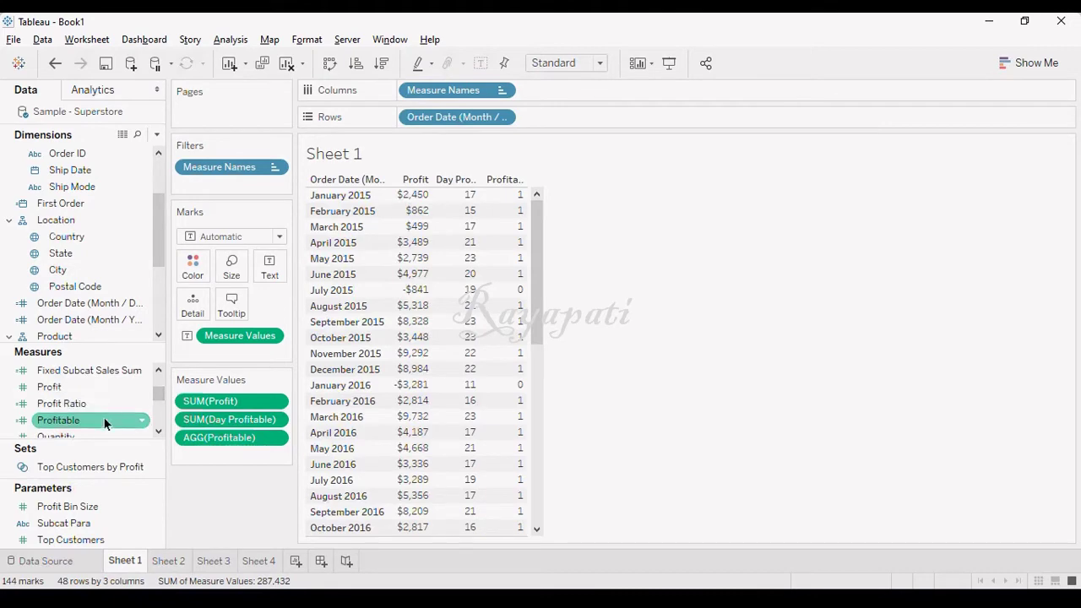
right_click(97, 419)
left_click(169, 156)
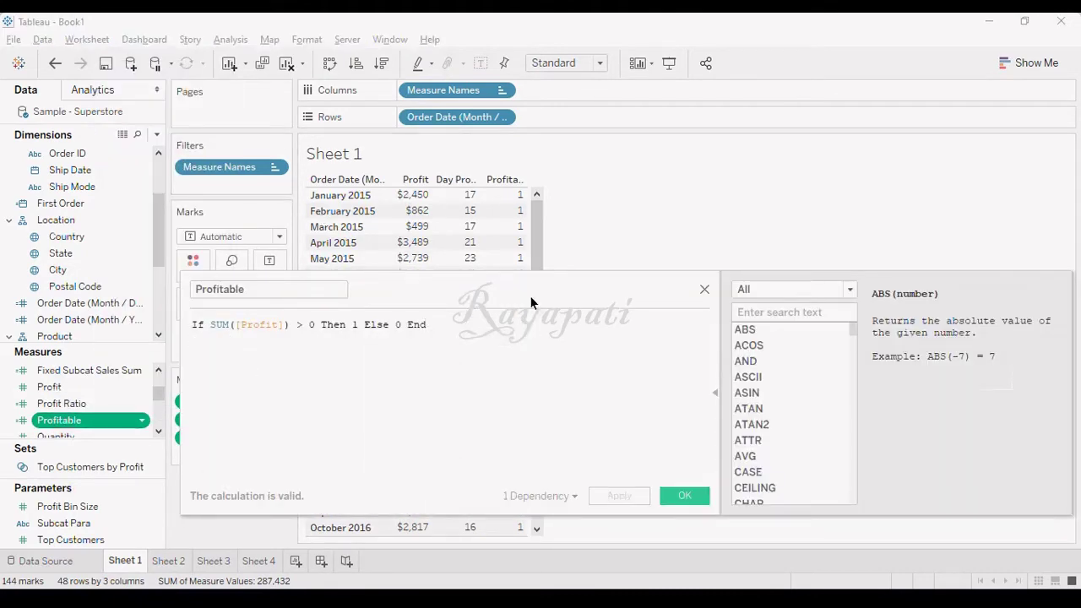
left_click_drag(527, 311, 537, 369)
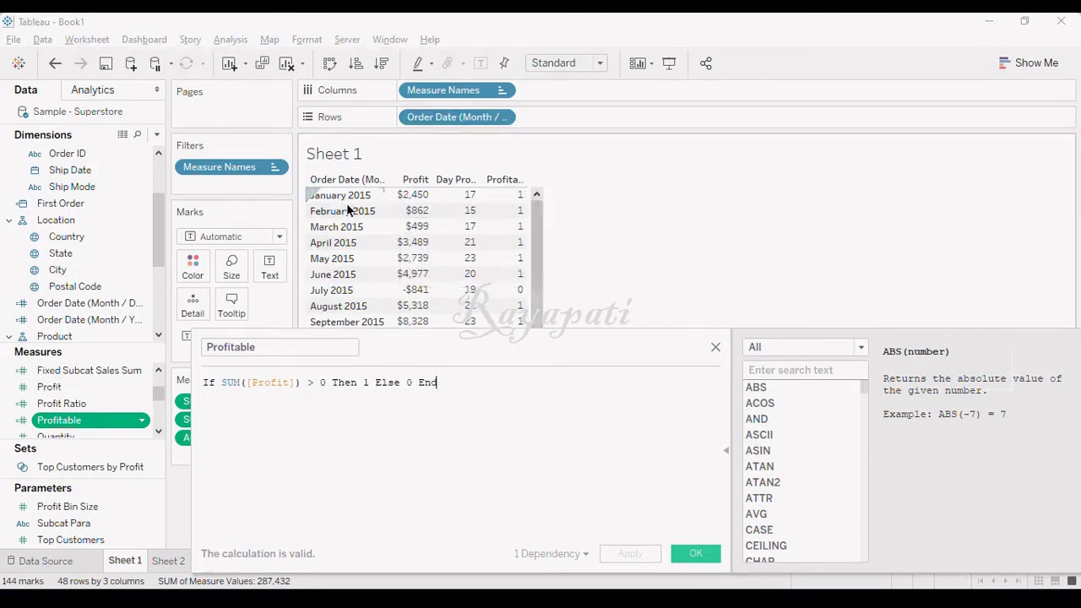
left_click(693, 554)
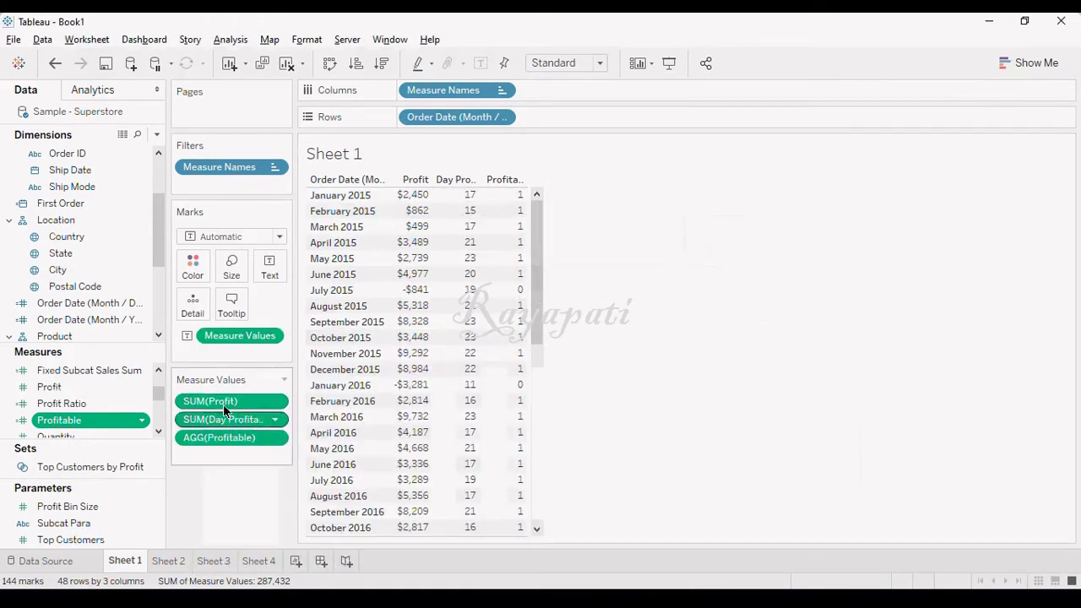
- Open the Day Profitable formula beside the monthly table and examine its SUM([Profit]) condition and the value returned for profitable days
scroll(158, 364, "up", 3)
left_click(109, 373)
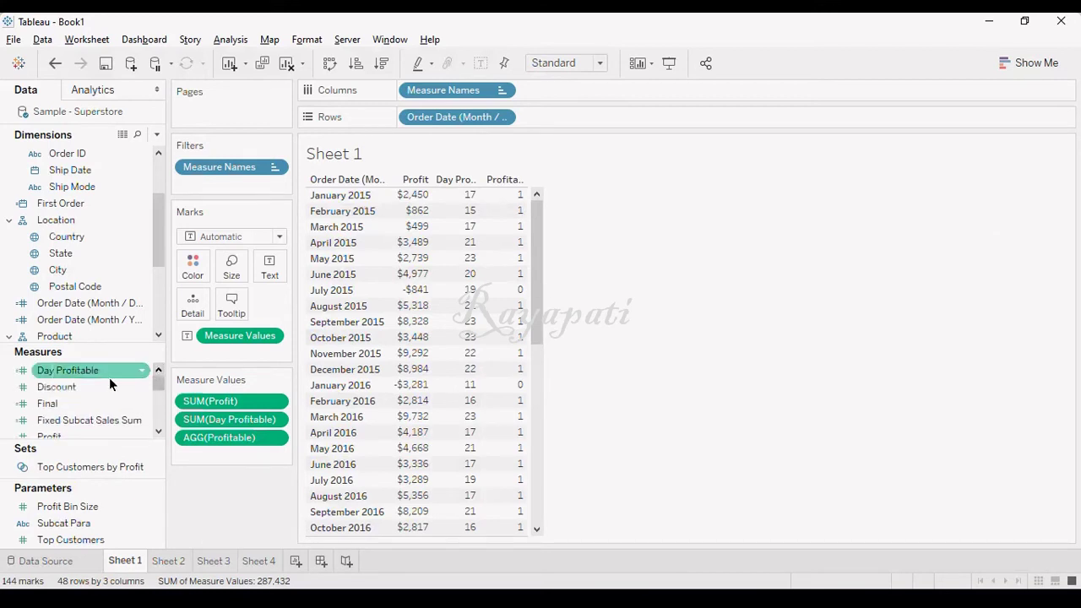
right_click(102, 378)
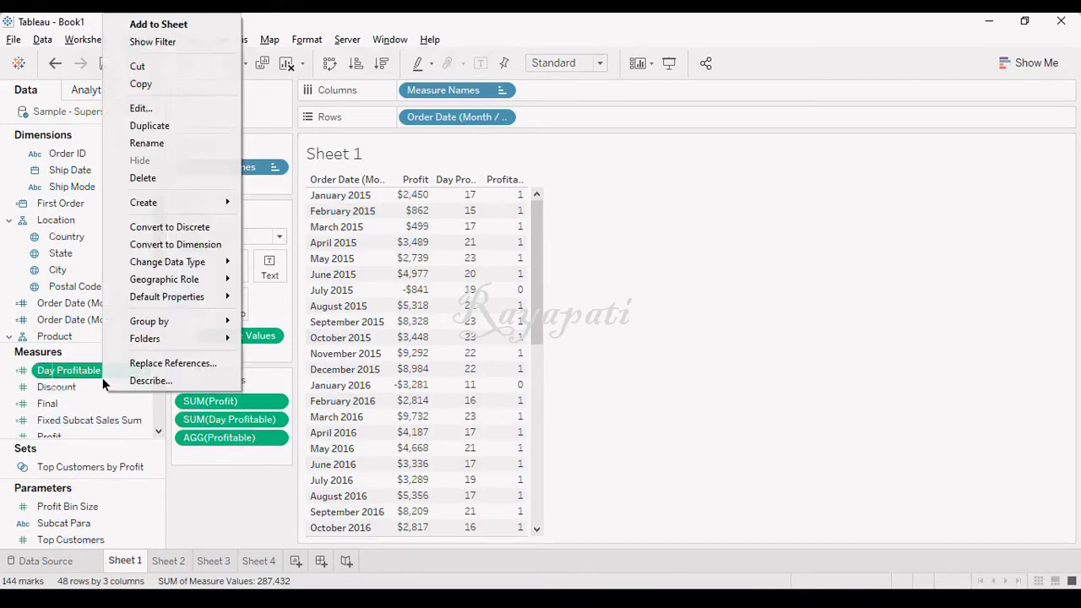
left_click(152, 103)
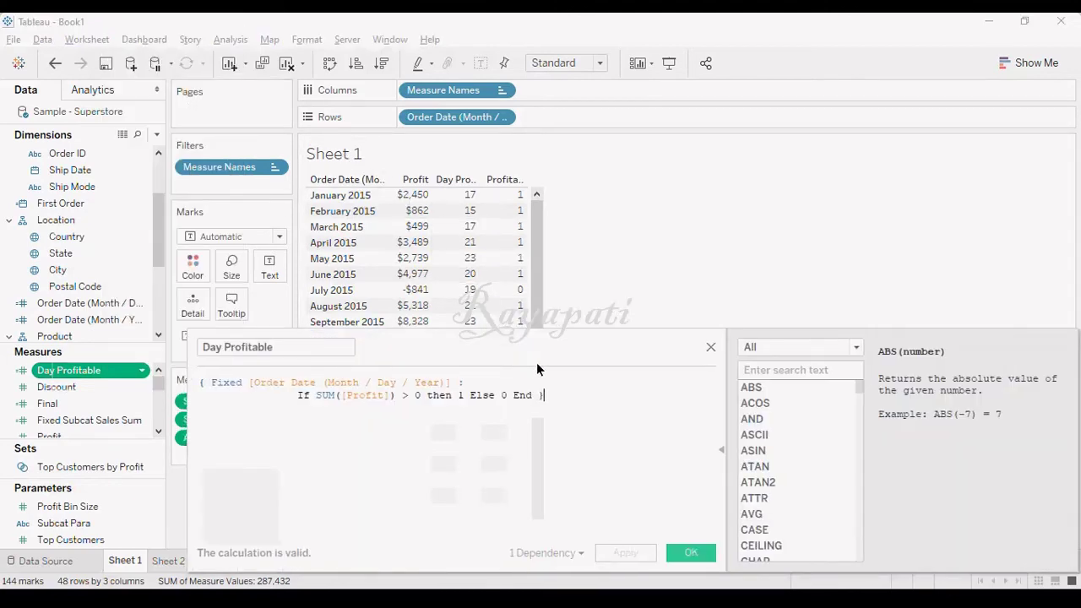
left_click_drag(536, 362, 565, 395)
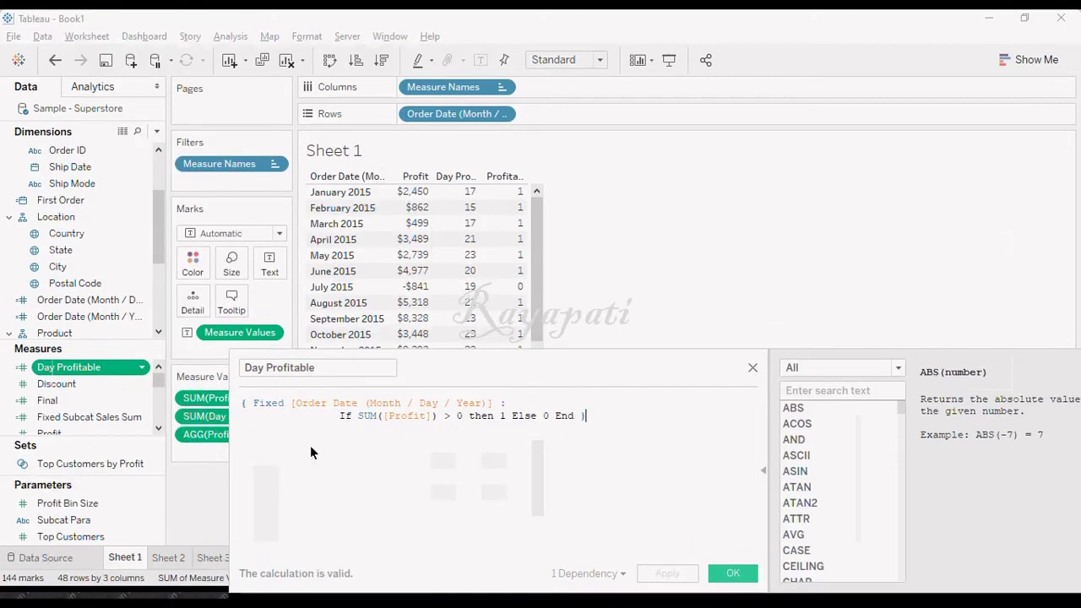
left_click(364, 422)
left_click_drag(364, 421, 432, 418)
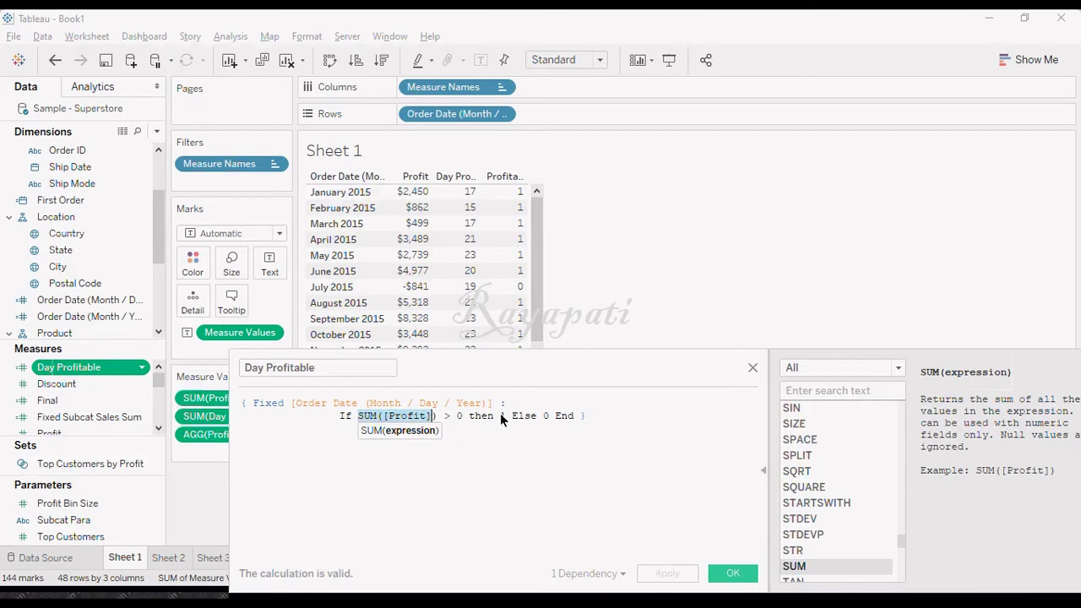
left_click(499, 416)
left_click(643, 312)
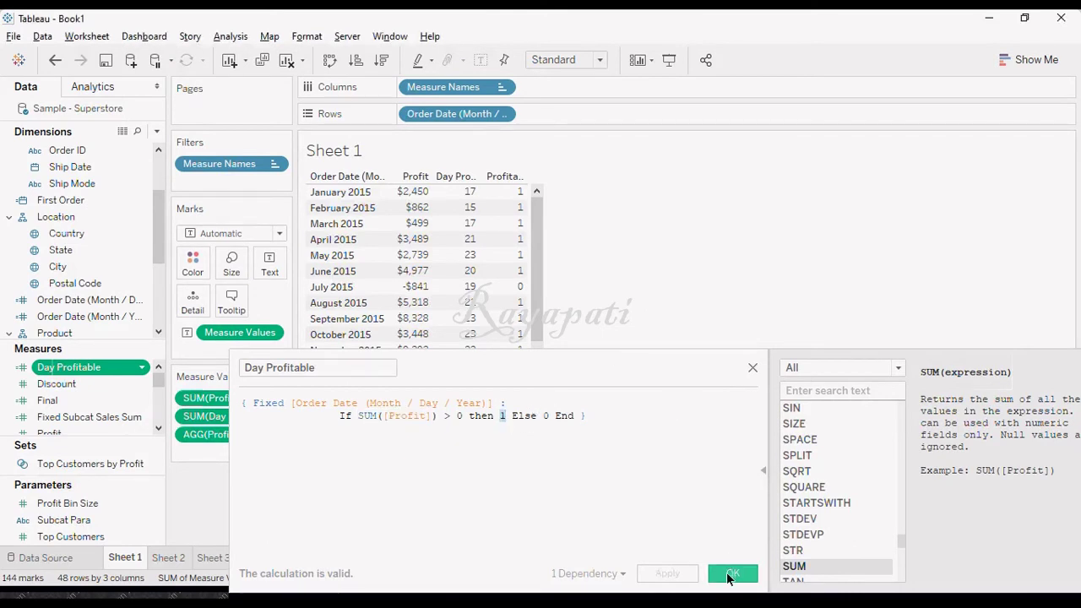
- Compare the formula's fixed daily date dimension and returned 1 with January 2015's Day Profitable value, and close the formula
left_click(498, 194)
left_click_drag(293, 403, 486, 402)
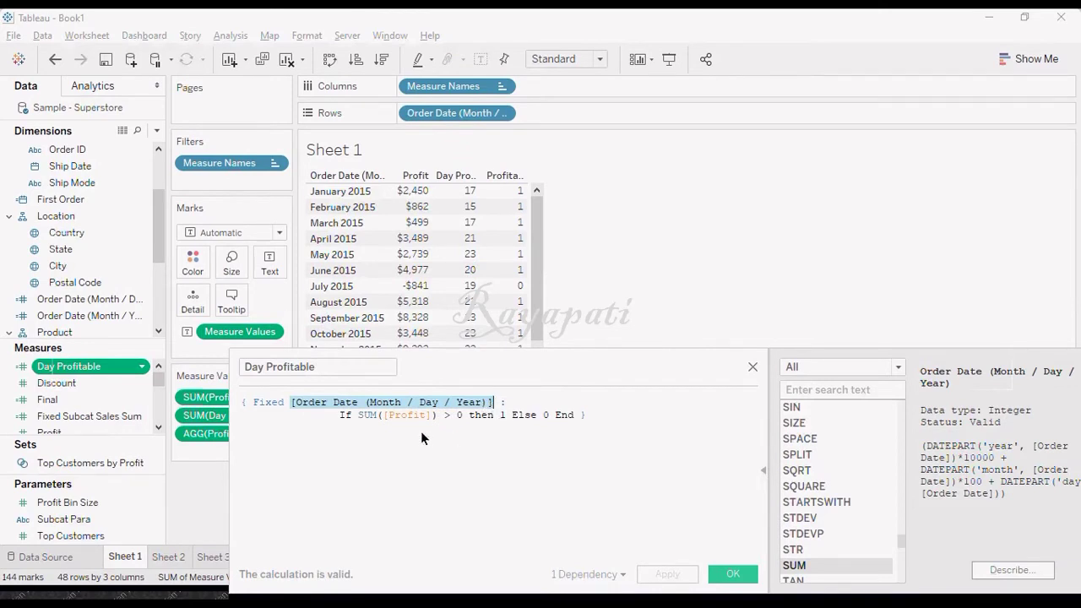
left_click(498, 416)
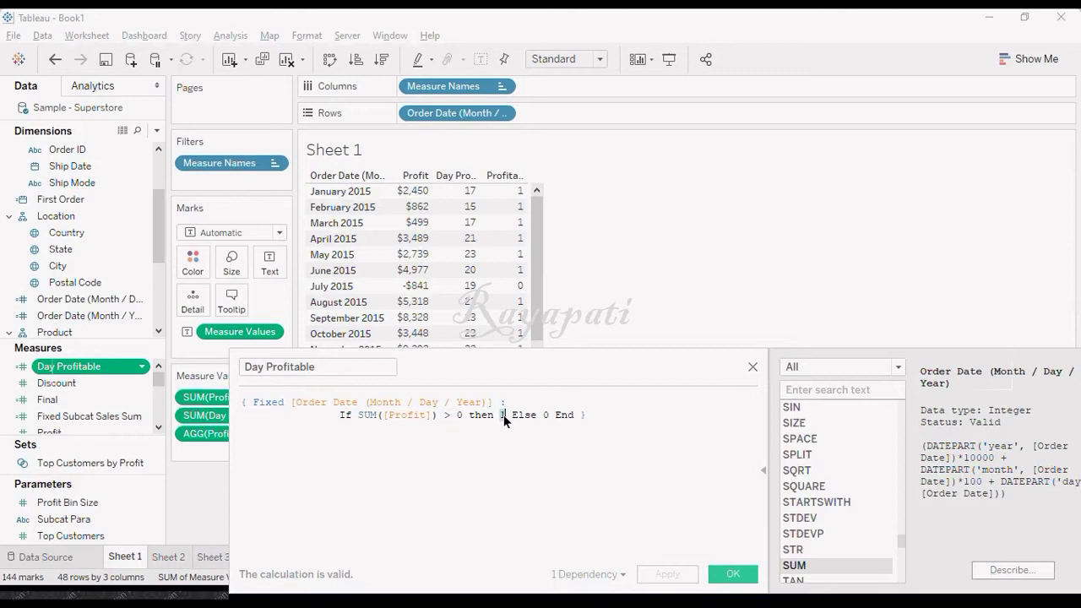
mouse_move(469, 195)
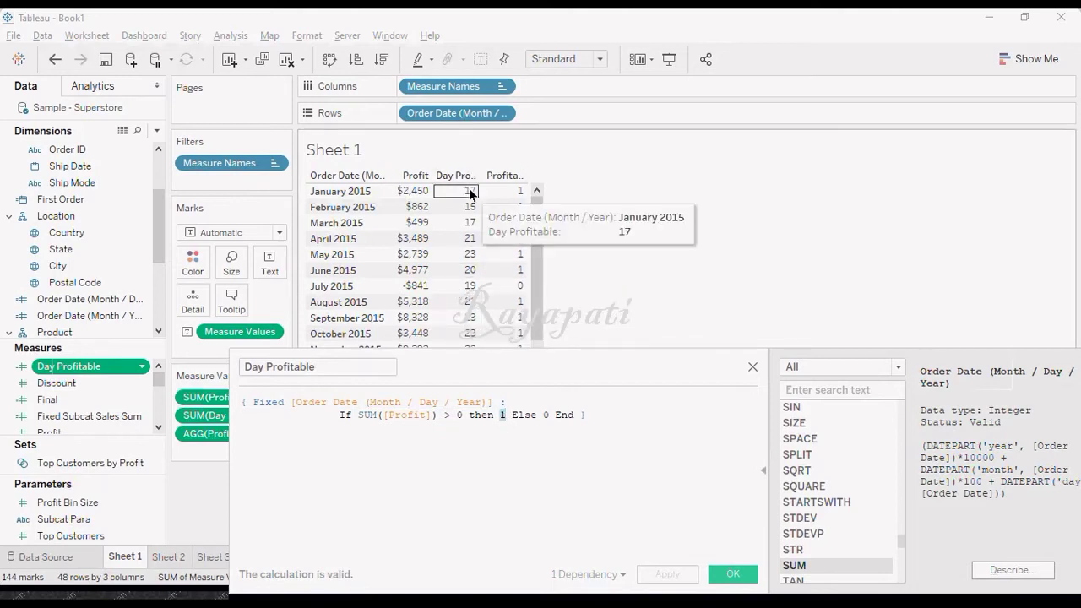
double_click(503, 414)
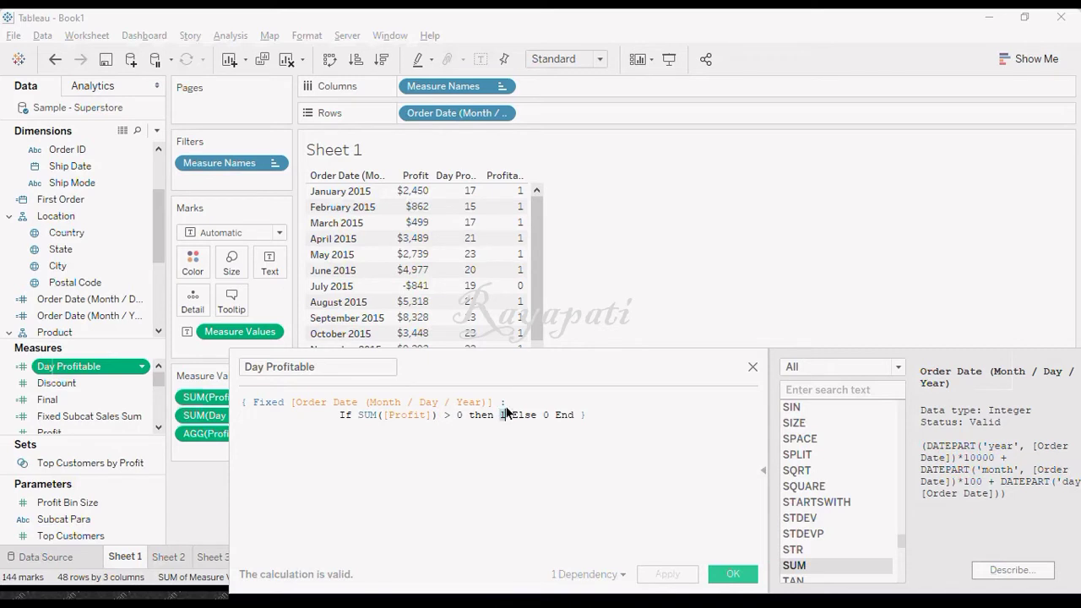
mouse_move(467, 194)
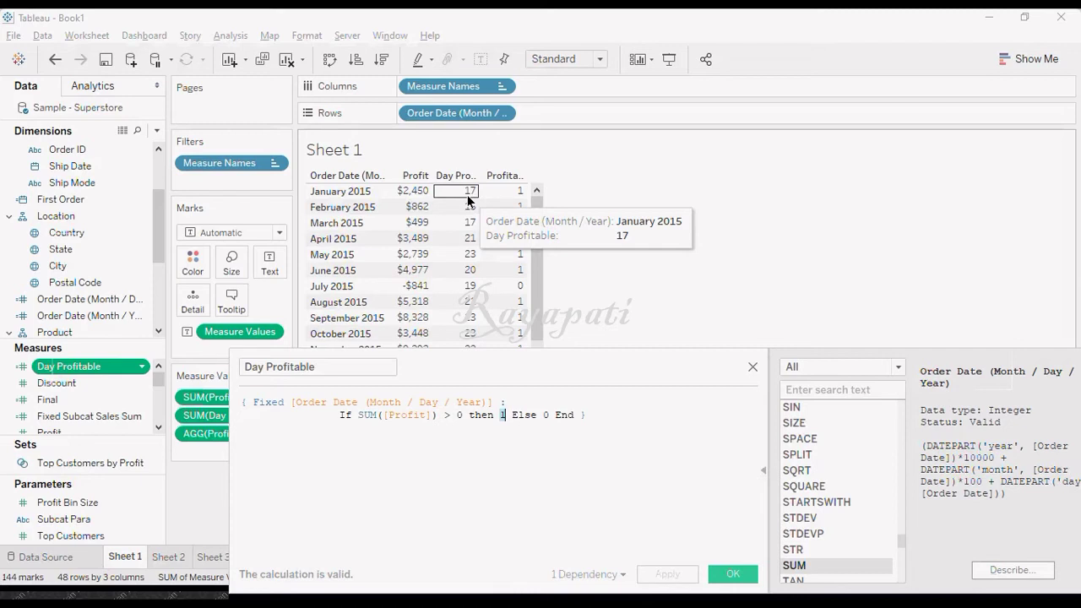
left_click(730, 573)
mouse_move(493, 238)
mouse_move(457, 192)
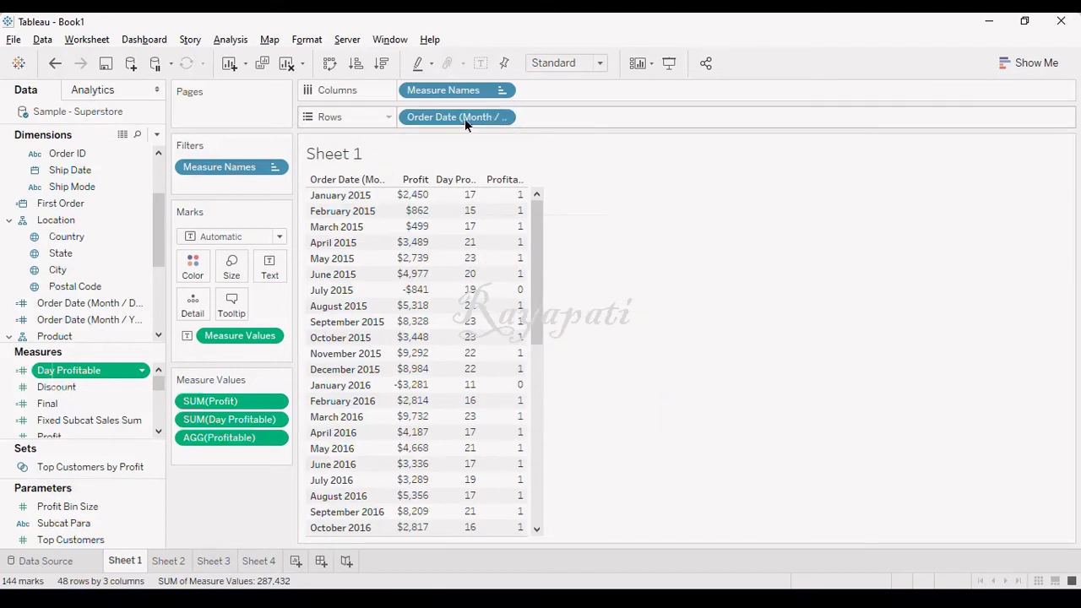
- On Sheet 2, build a text table of Day Profitable by Order Date (Month / Day / Year) on Rows
left_click(168, 561)
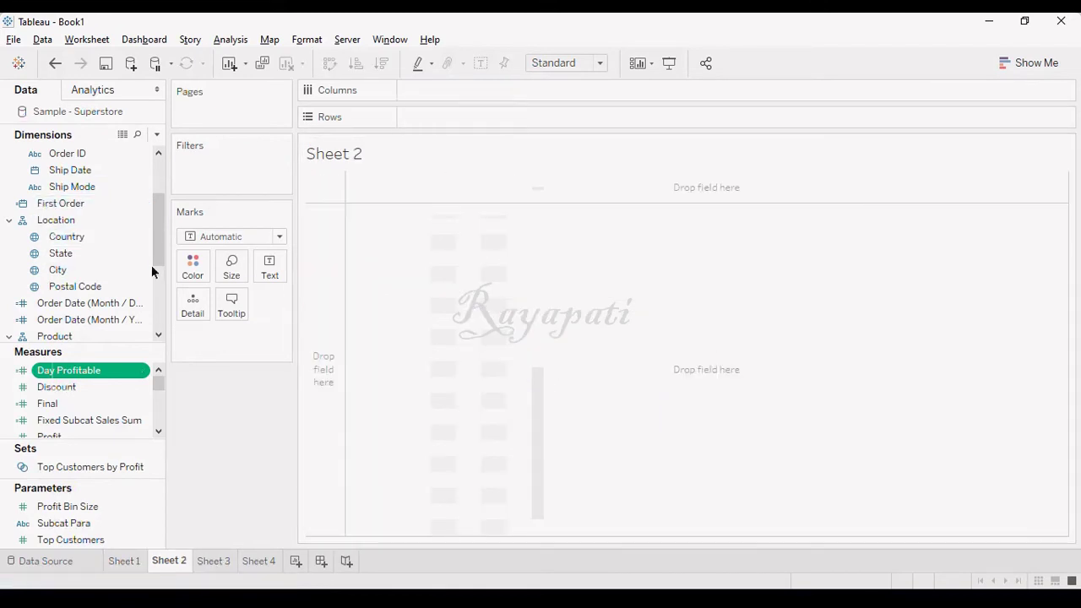
left_click_drag(85, 302, 458, 112)
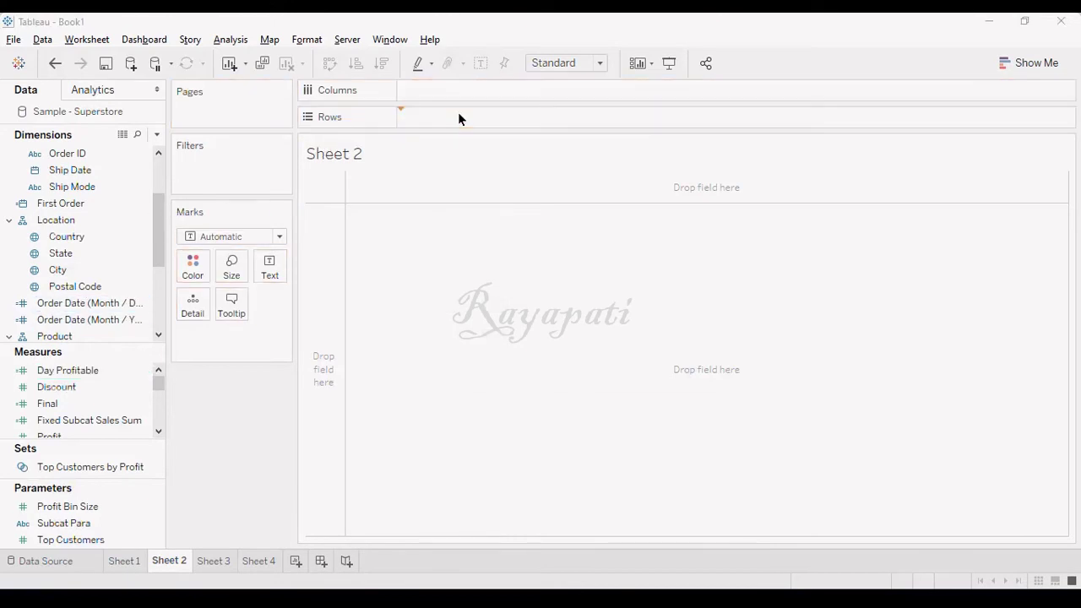
left_click(563, 300)
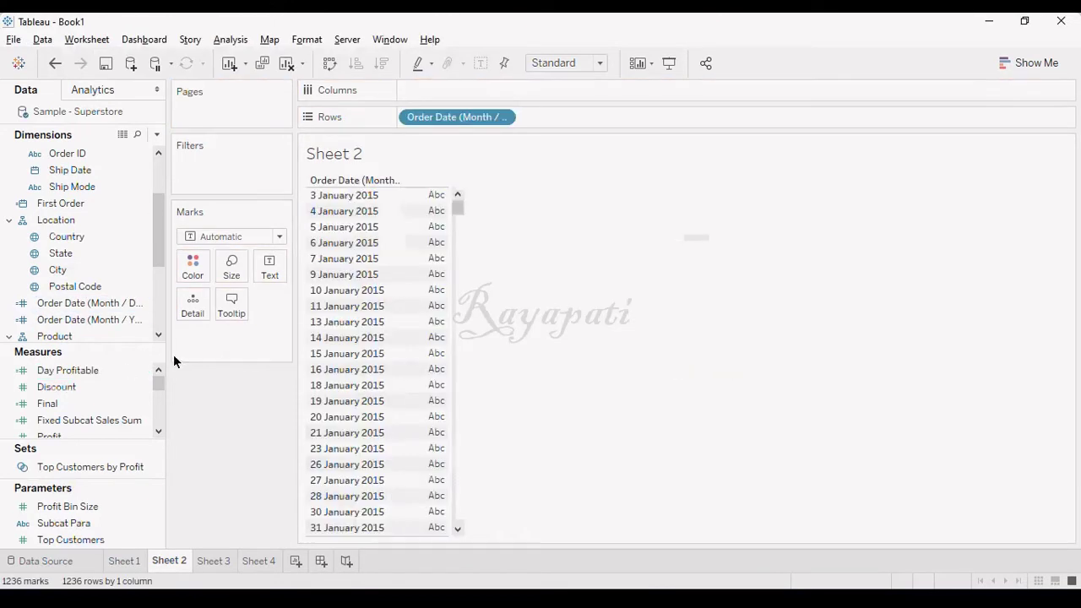
left_click(76, 370)
left_click_drag(72, 376, 273, 264)
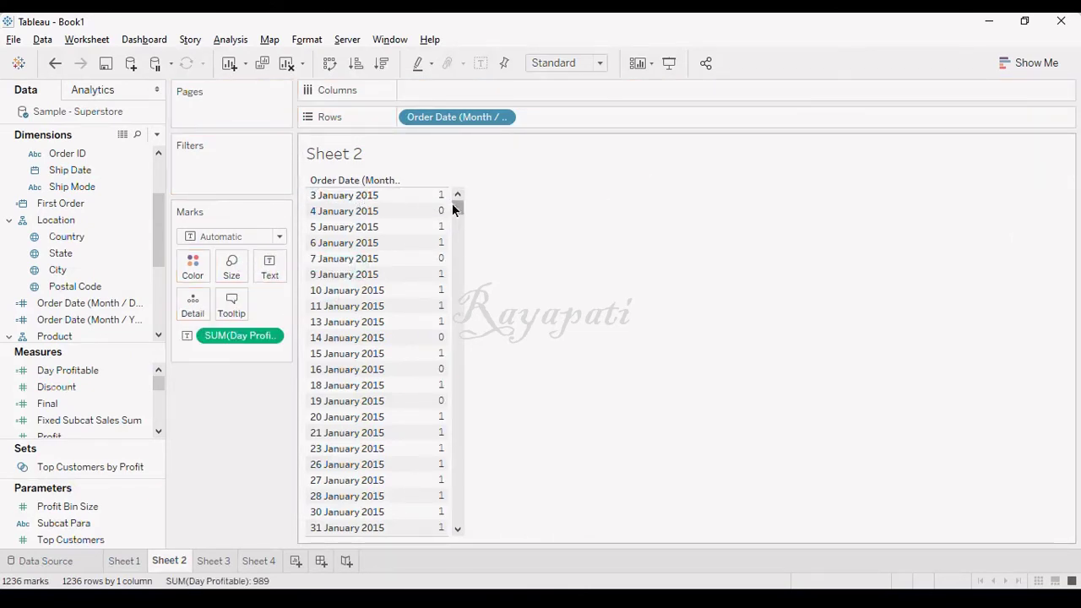
- Compare the daily Day Profitable values for January 2015 on Sheet 2 with the monthly values on Sheet 1
left_click_drag(458, 208, 461, 217)
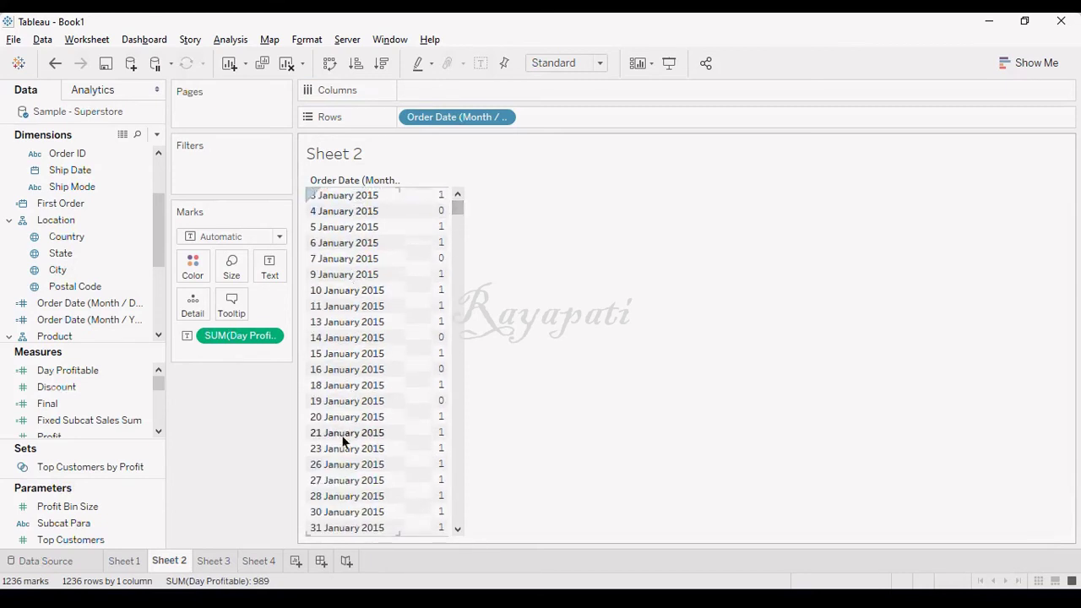
mouse_move(419, 529)
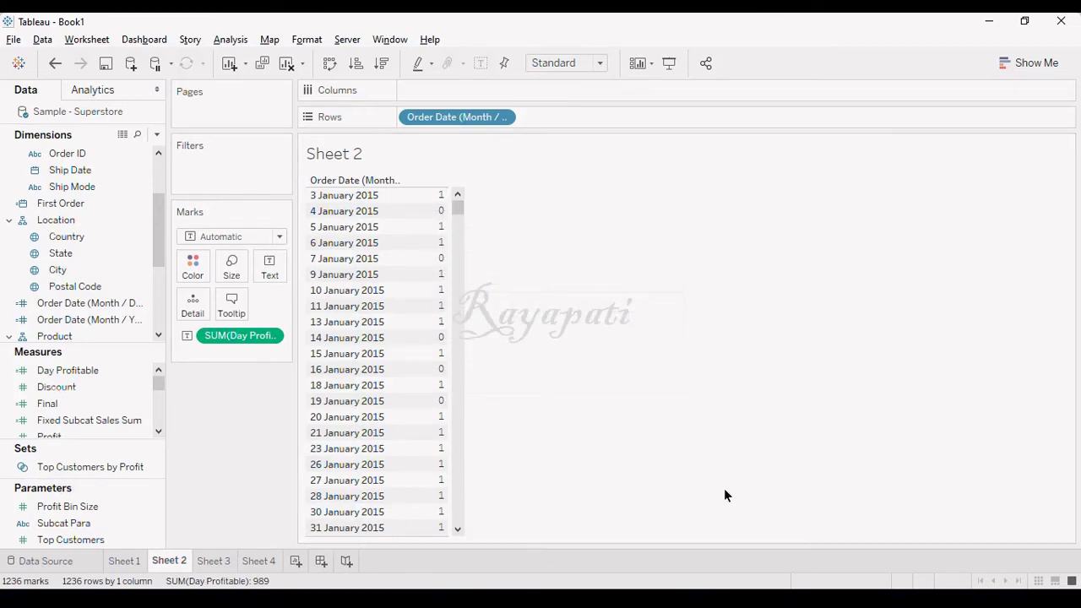
left_click(127, 560)
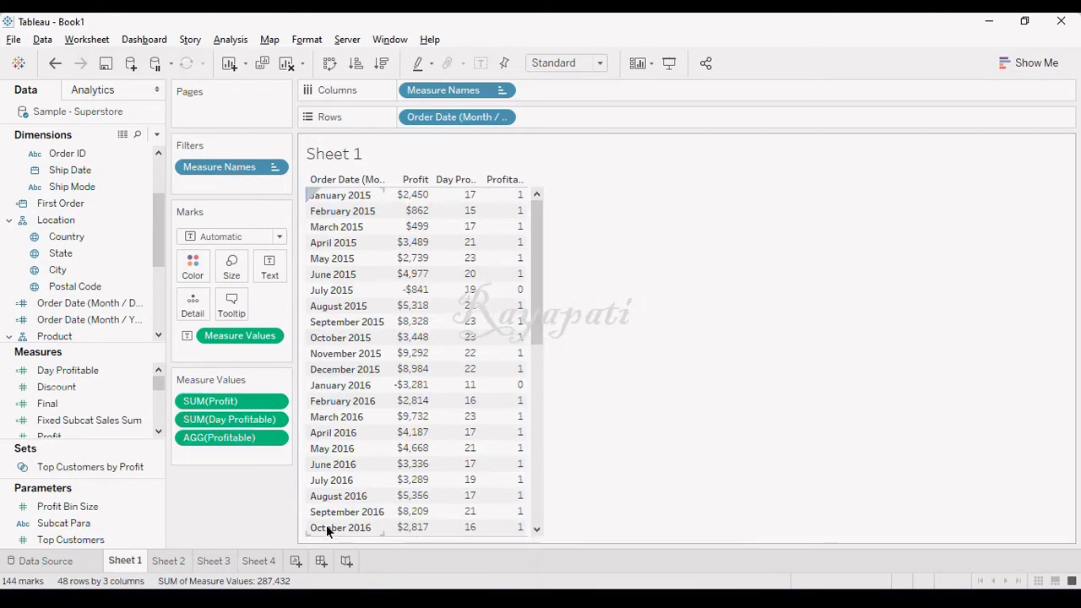
left_click(167, 561)
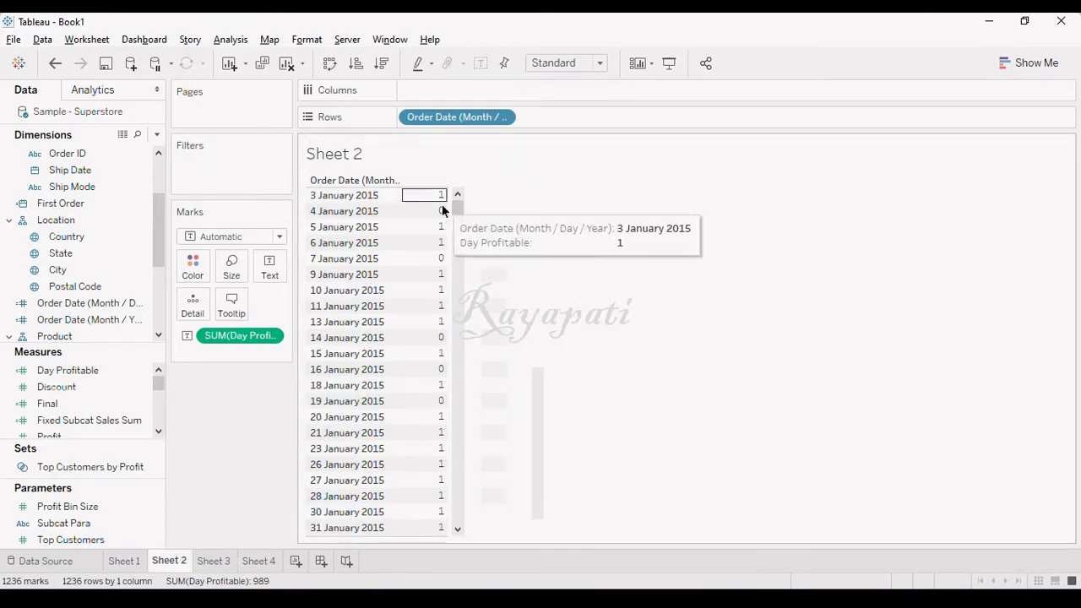
left_click(124, 560)
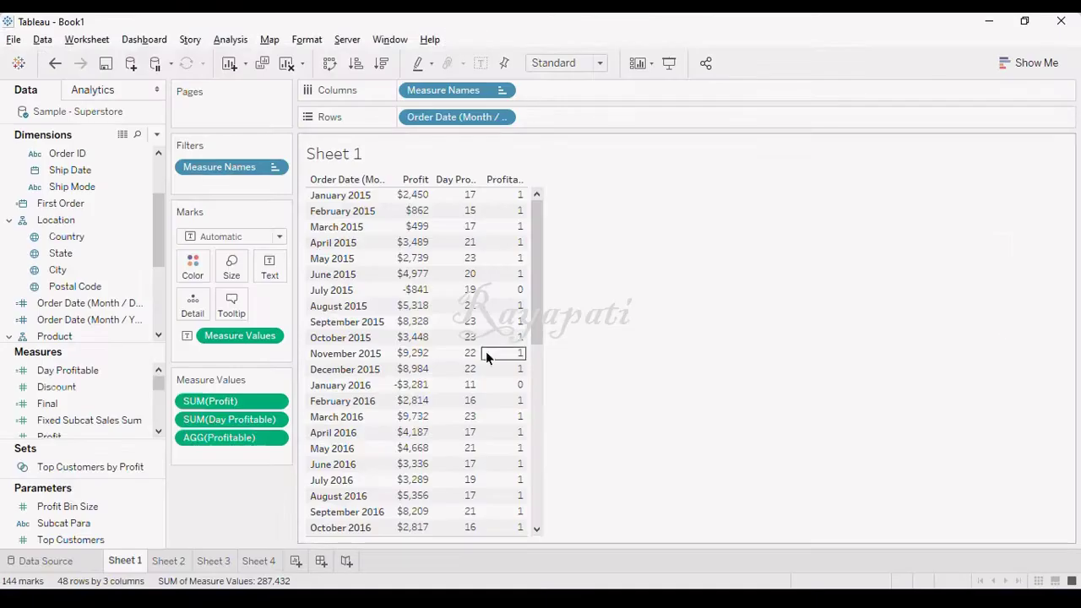
- Duplicate the Day Profitable measure
left_click(95, 372)
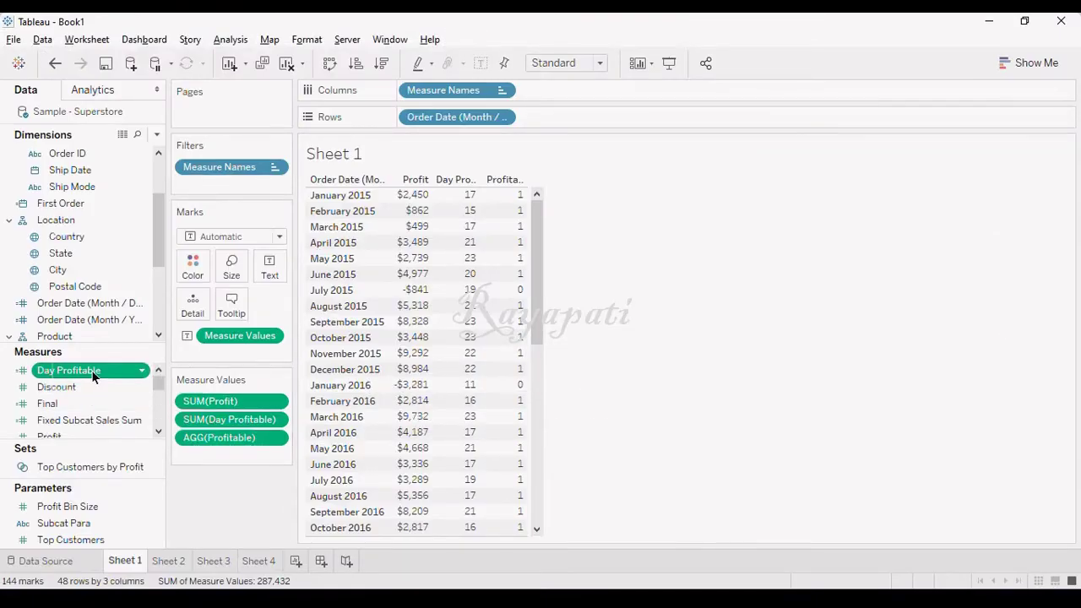
right_click(91, 370)
left_click(178, 125)
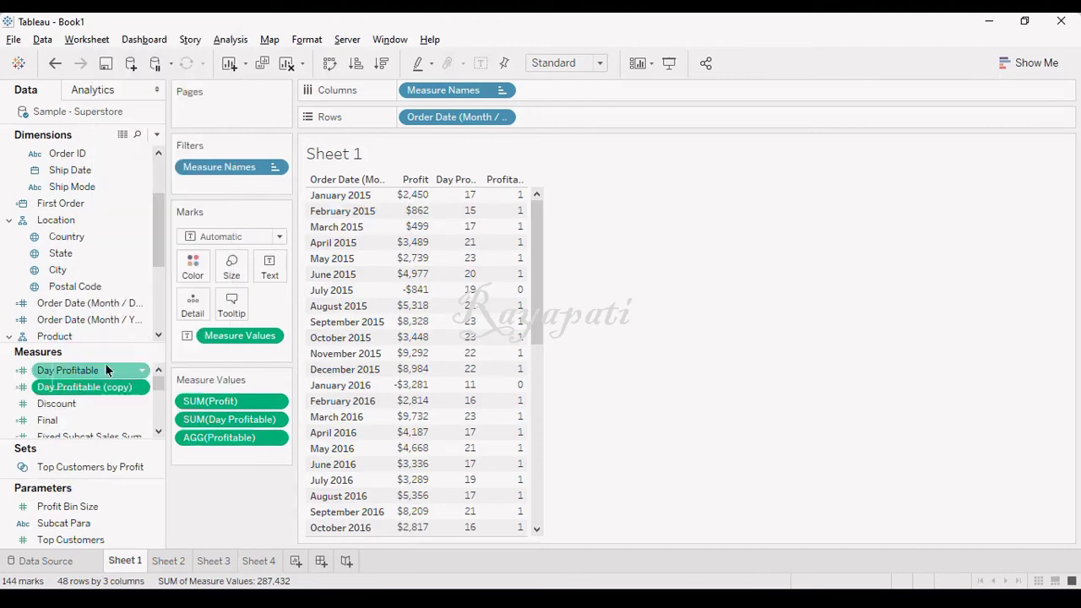
- Open the duplicated measure's calculation and rename it Day Loss
left_click(105, 385)
right_click(109, 390)
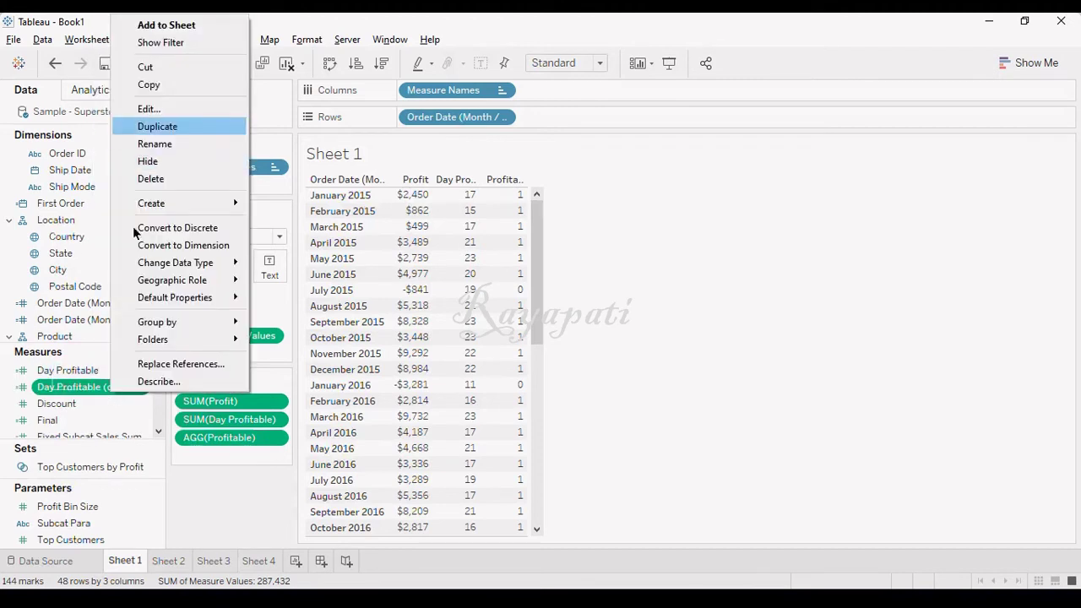
left_click(162, 109)
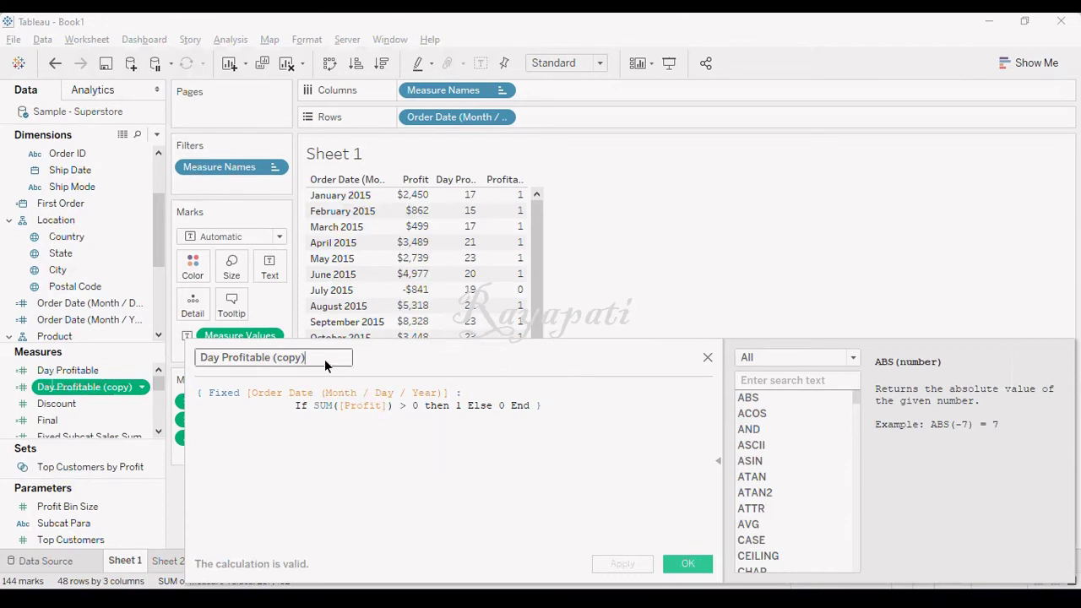
key("BackSpace")
key("BackSpace")
key("BackSpace")
key("BackSpace")
key("BackSpace")
key("BackSpace")
key("BackSpace")
key("BackSpace")
key("BackSpace")
key("BackSpace")
key("BackSpace")
key("BackSpace")
key("BackSpace")
key("BackSpace")
key("BackSpace")
key("BackSpace")
key("BackSpace")
type("L")
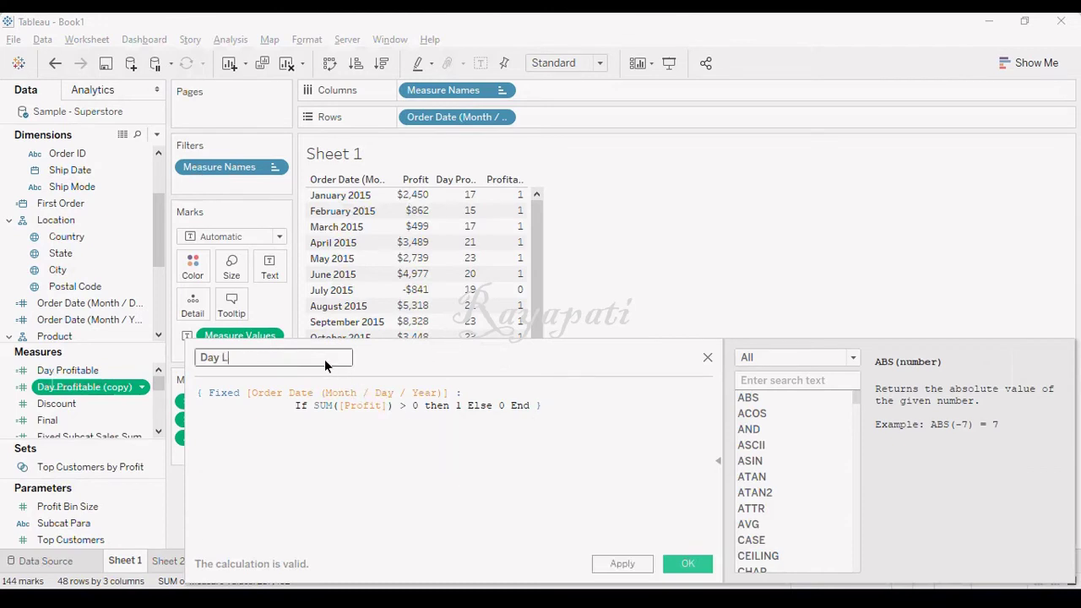
type("oss")
- Change the comparison in the Day Loss formula so the condition reads SUM([Profit]) < 0
left_click(381, 421)
left_click(403, 406)
key("Delete")
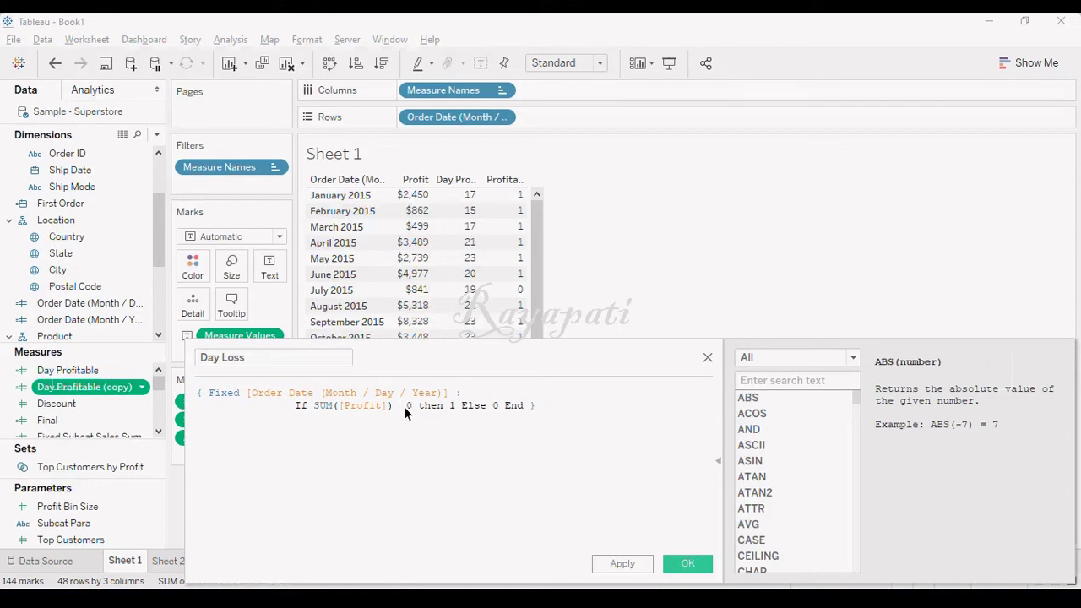
type("<")
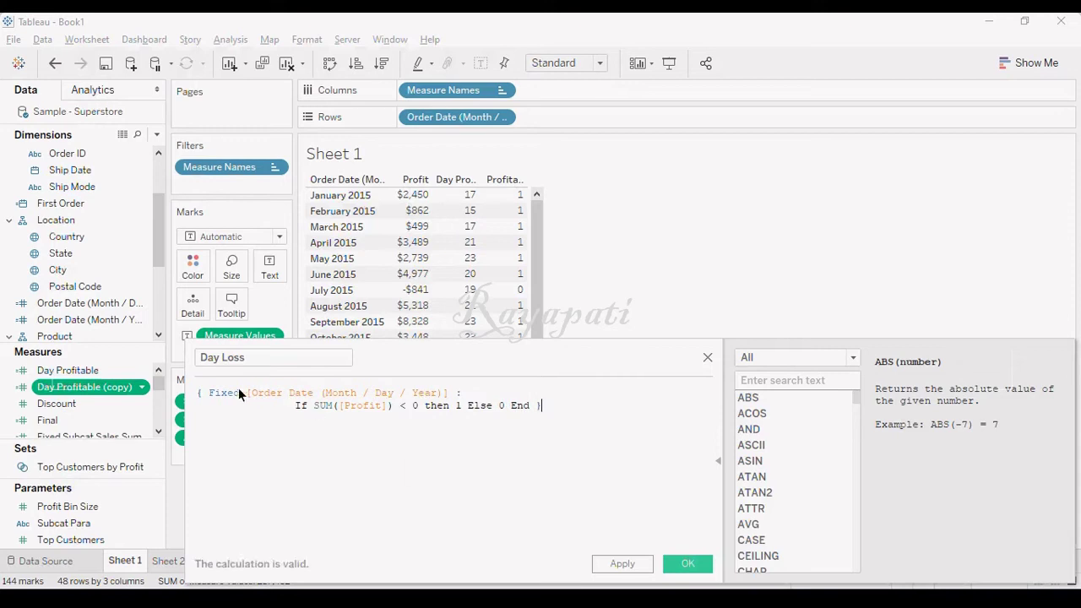
- Check the fixed date dimension, profit condition and returned values in the Day Loss formula, and save the calculation
left_click_drag(245, 393, 450, 392)
left_click_drag(314, 403, 408, 407)
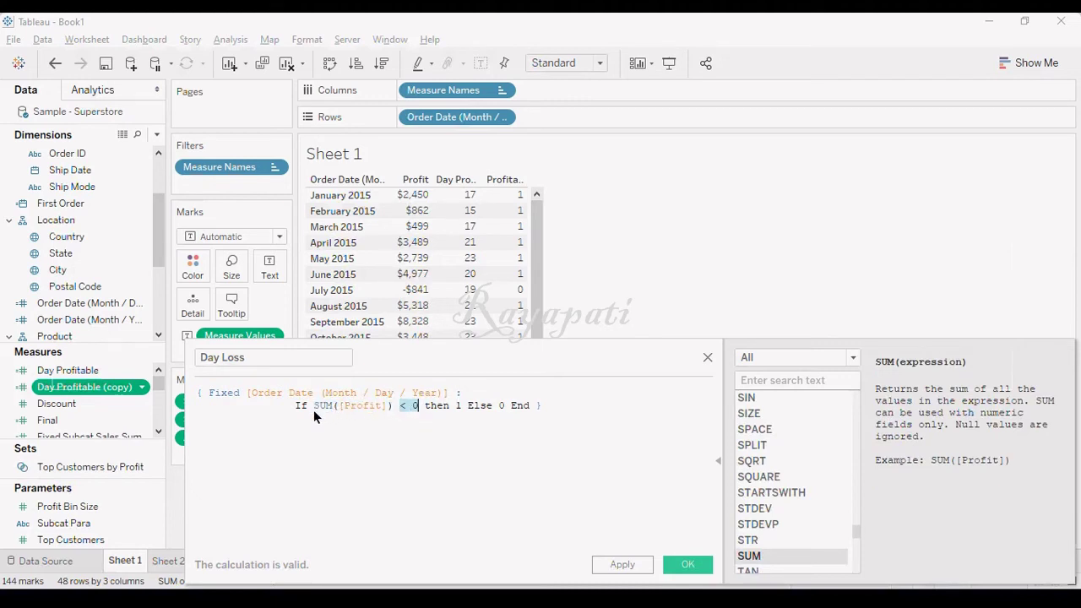
left_click_drag(314, 409, 404, 405)
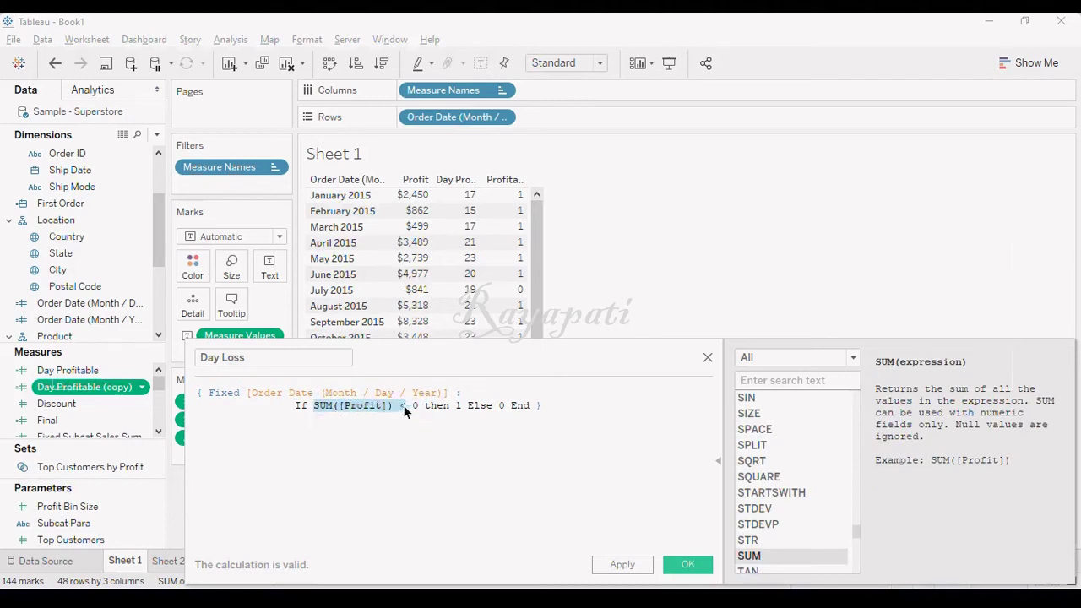
left_click(456, 409)
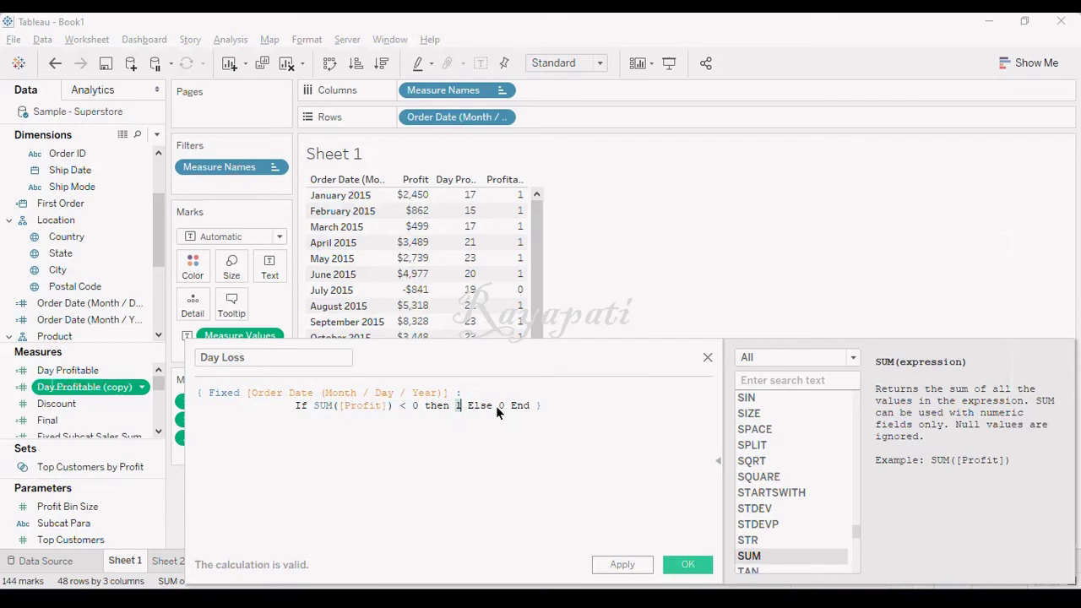
left_click(497, 407)
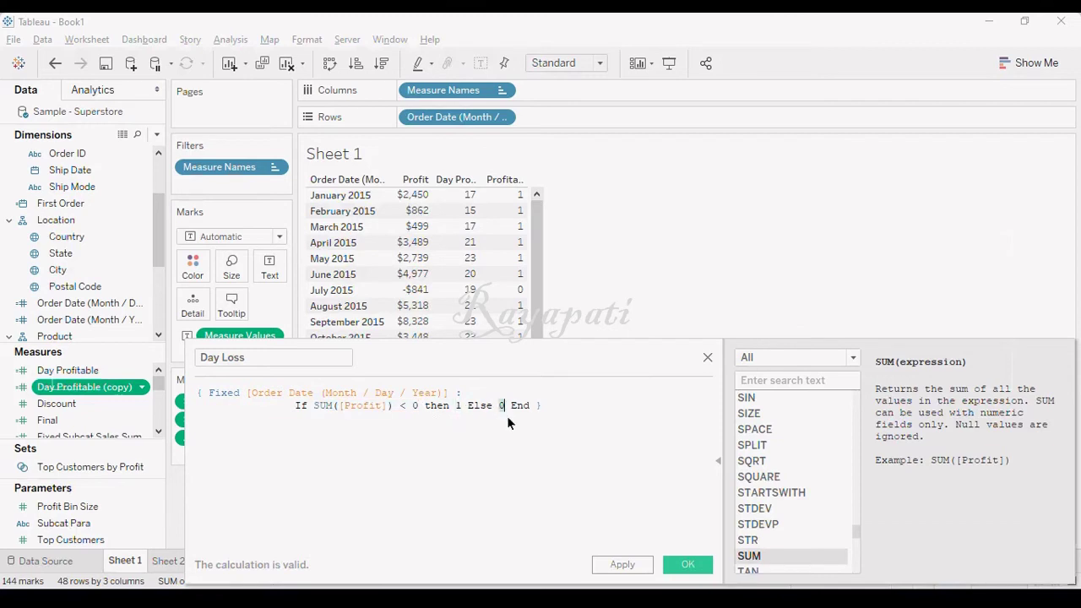
left_click(620, 566)
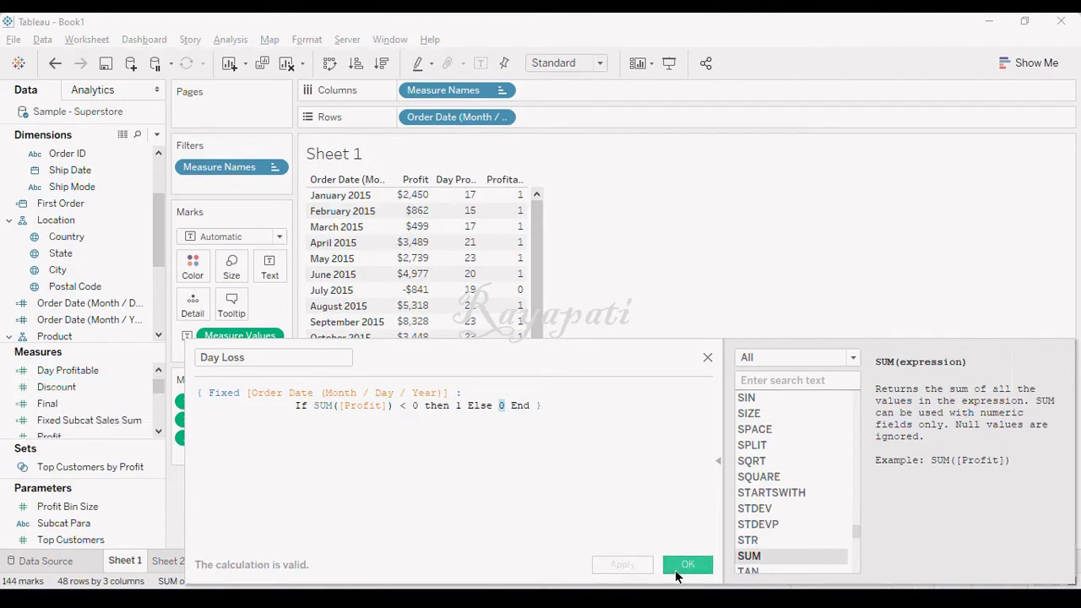
left_click(683, 566)
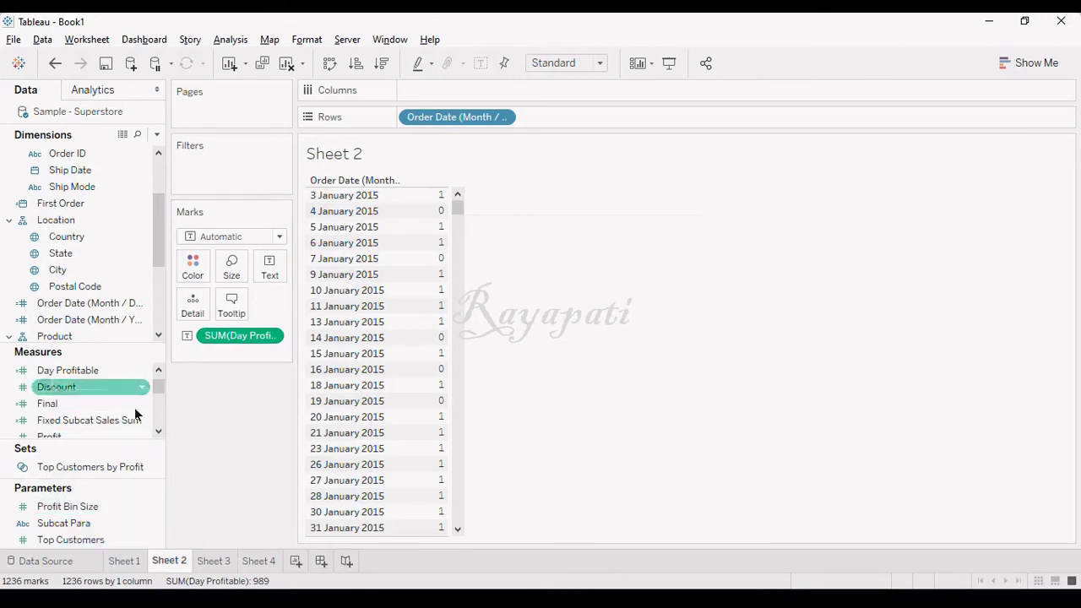
- Add Day Loss to the daily table on Sheet 2 and compare it with Day Profitable for early January 2015
scroll(159, 381, "up", 1)
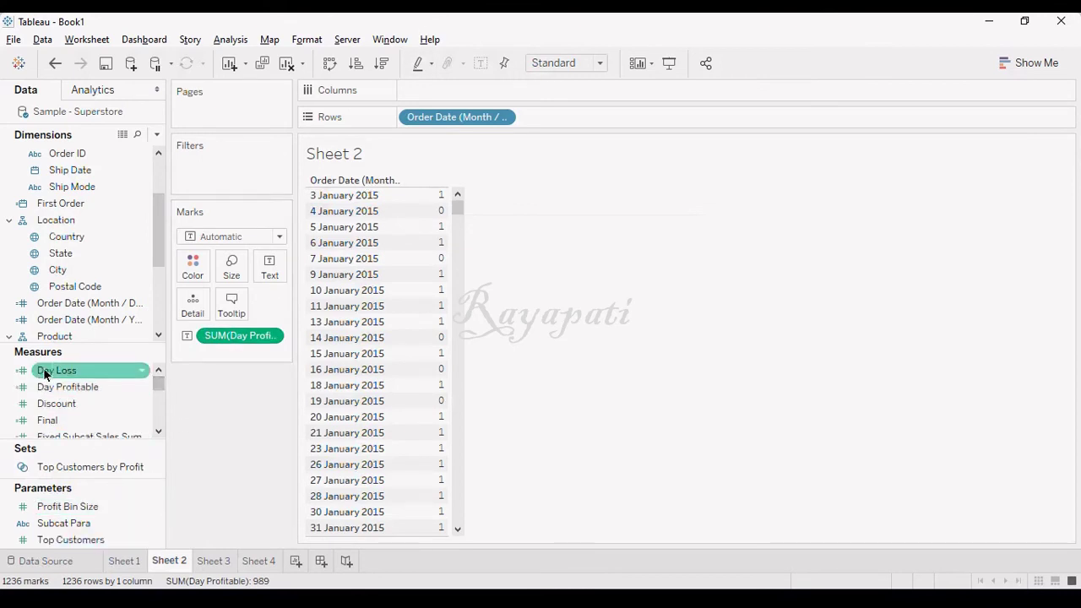
left_click_drag(53, 370, 422, 338)
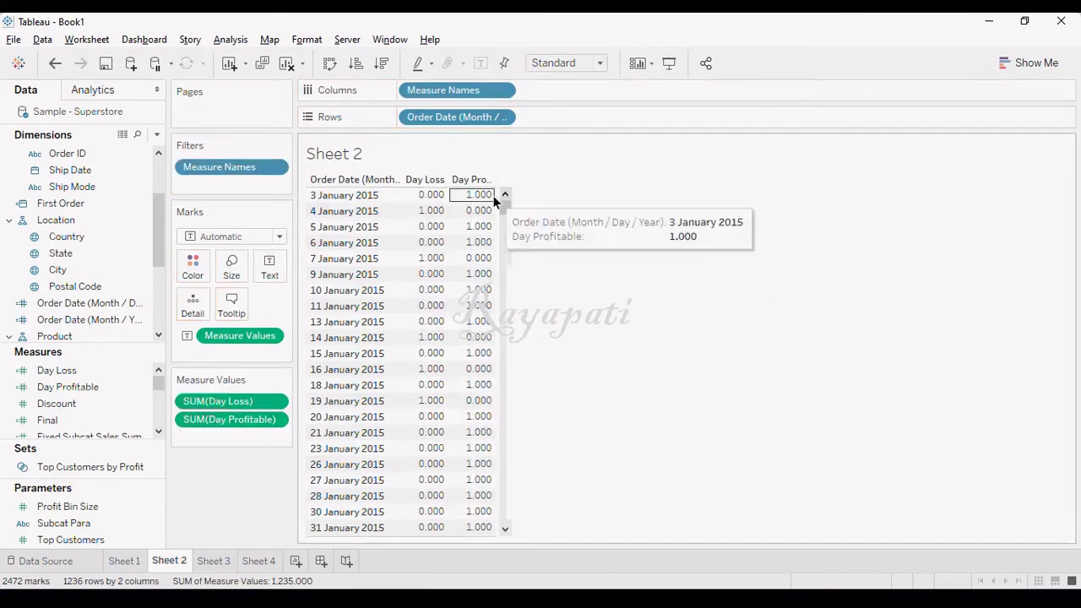
left_click(411, 210)
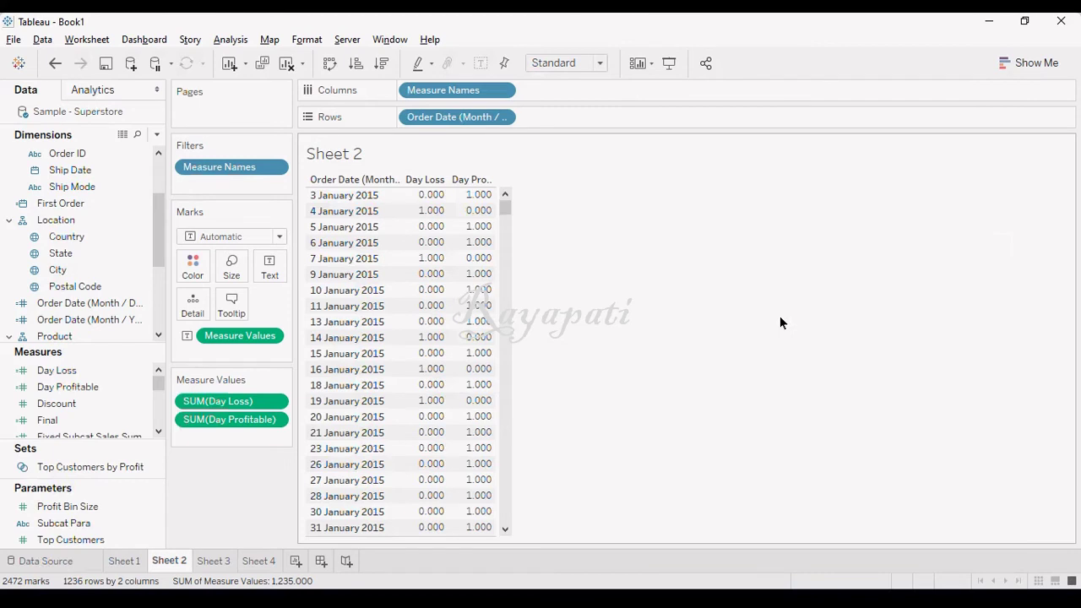
- On Sheet 3, place Order Date on Rows as a continuous month and year value
left_click(213, 561)
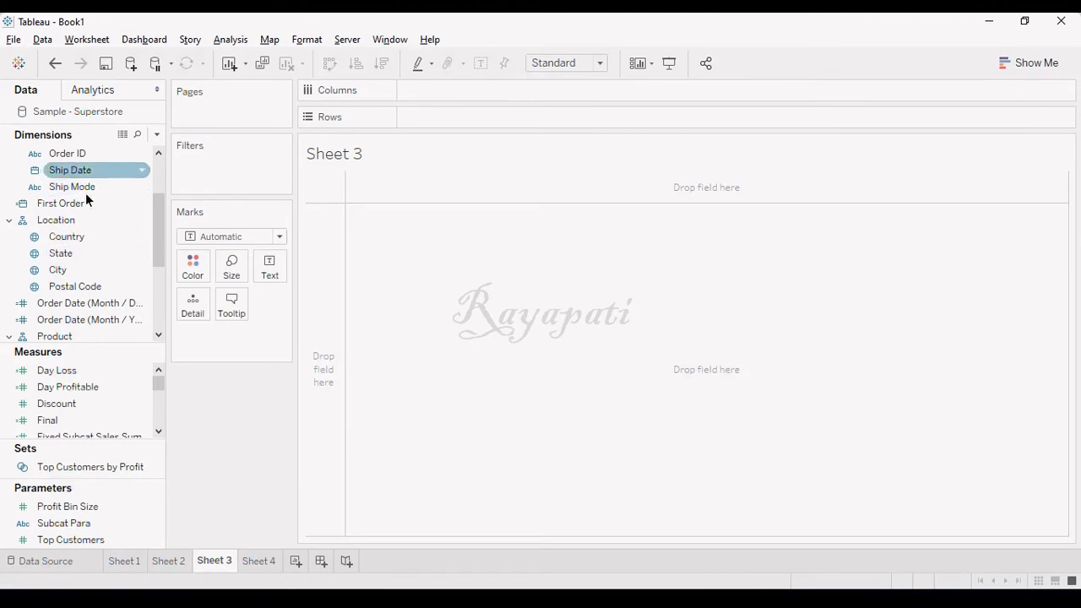
left_click_drag(157, 243, 155, 202)
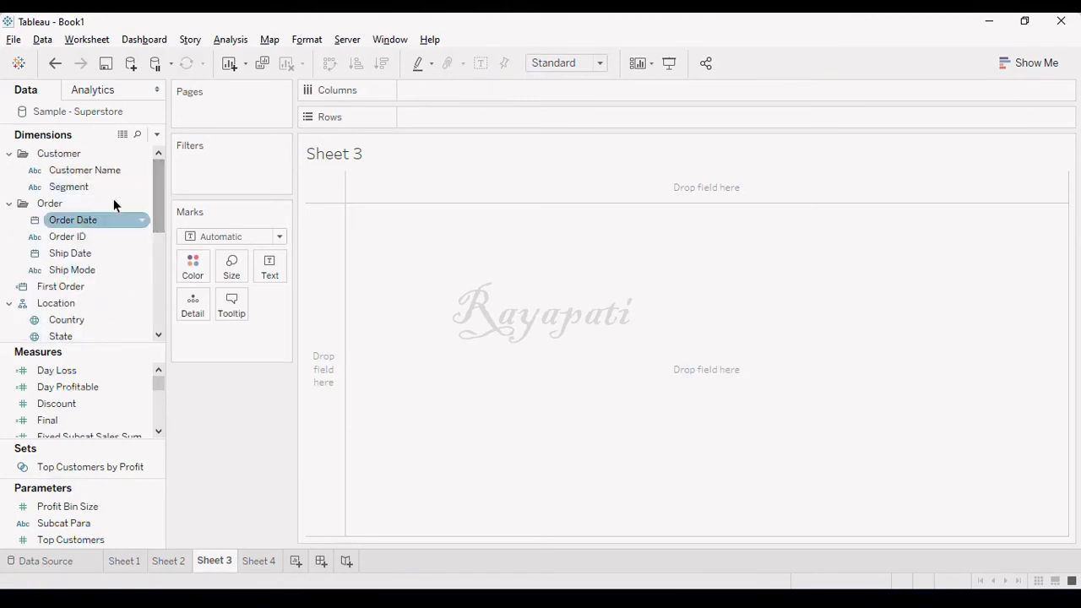
left_click_drag(73, 222, 432, 119)
left_click(507, 120)
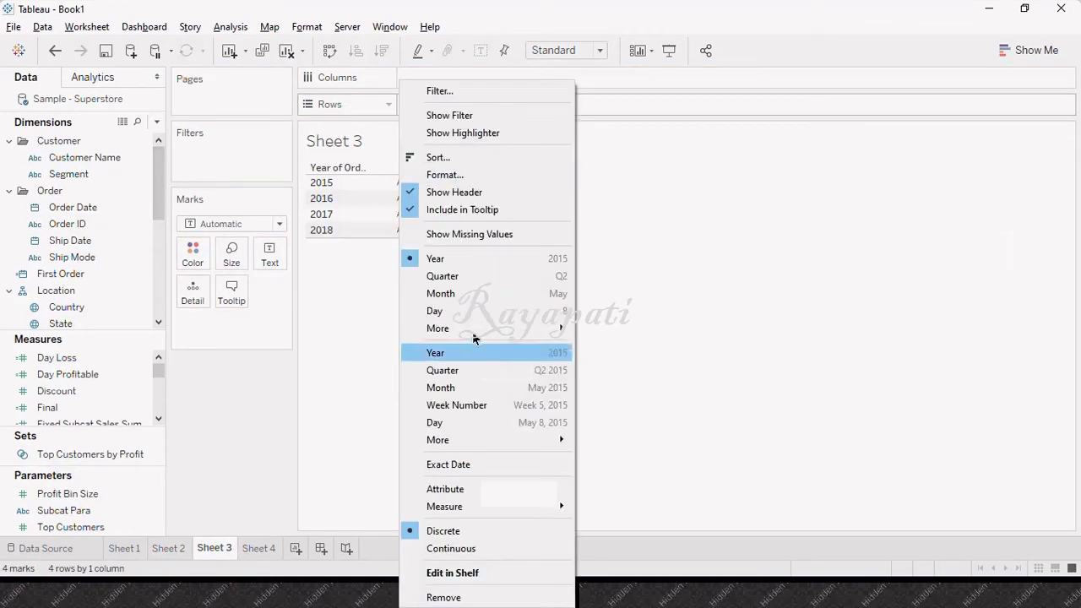
left_click(447, 388)
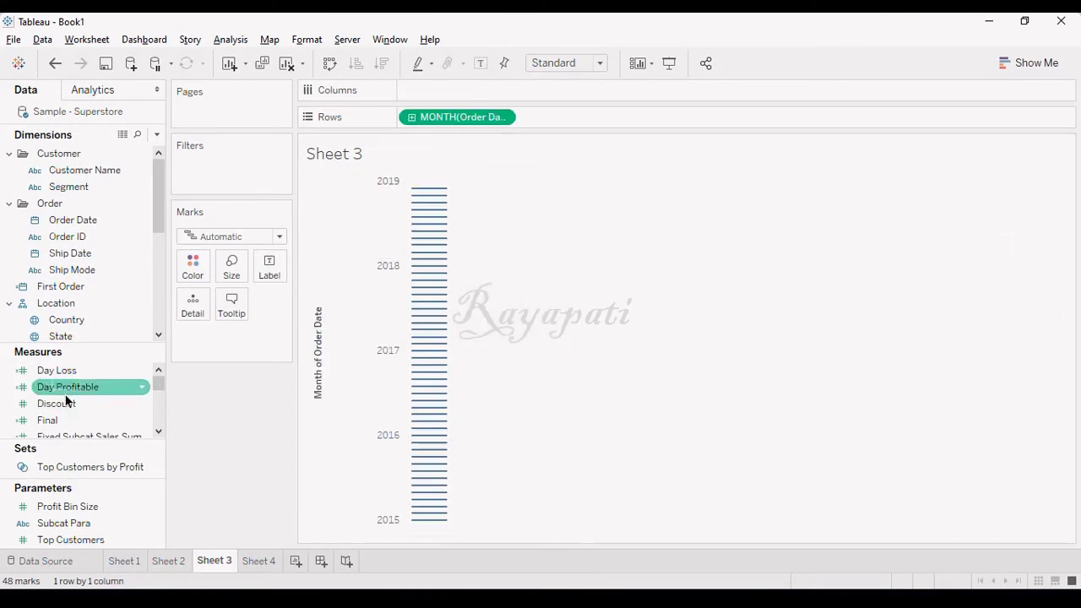
- Chart Day Profitable and Day Loss on Rows as separate lines, swapping the axes so the Order Date months are on Columns
left_click_drag(56, 389, 428, 87)
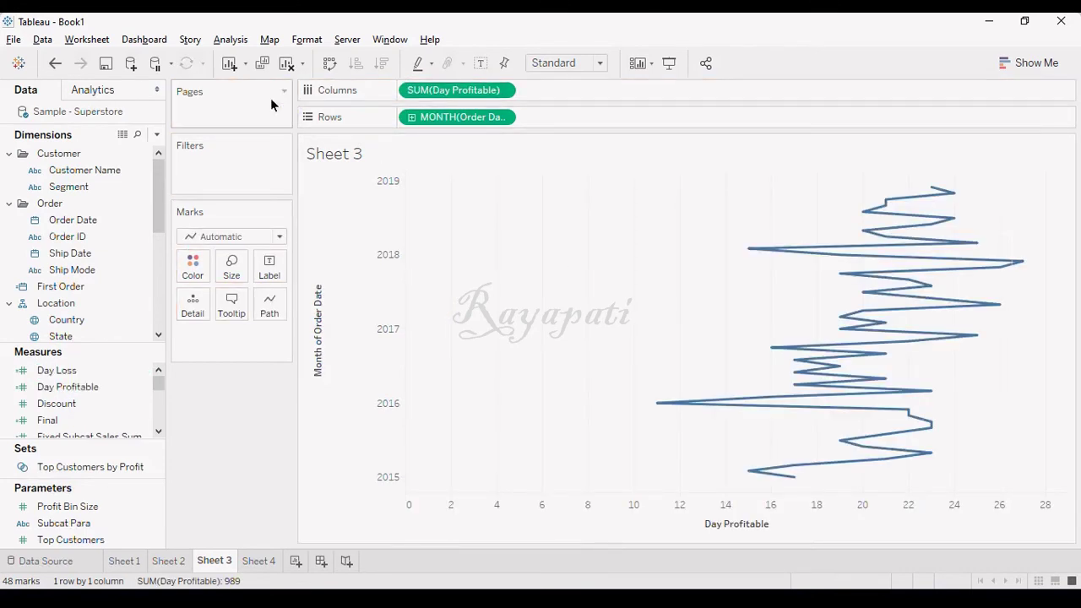
left_click(324, 65)
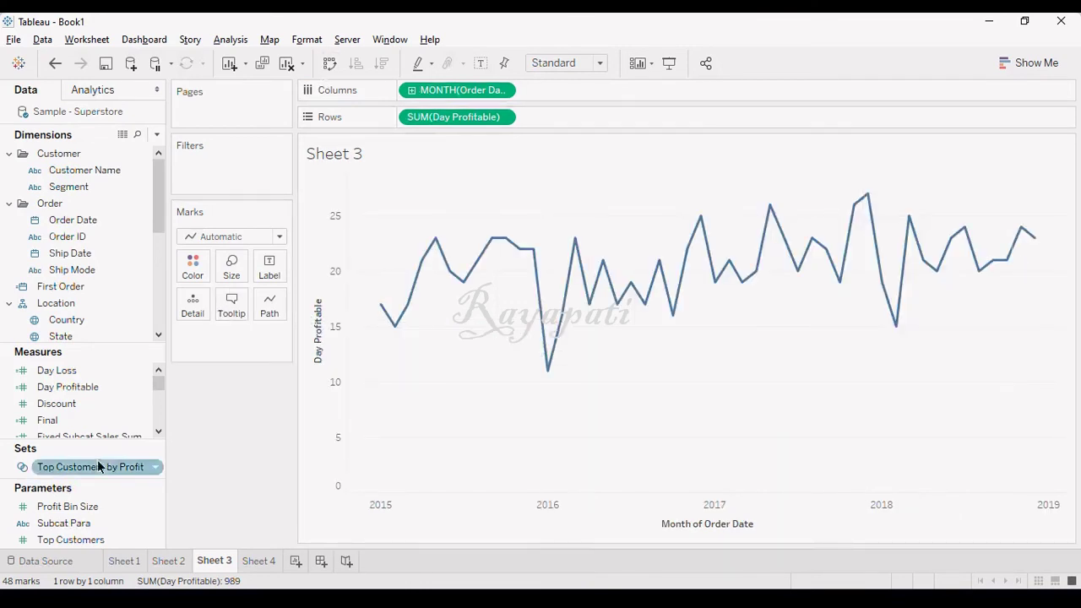
left_click_drag(59, 370, 561, 115)
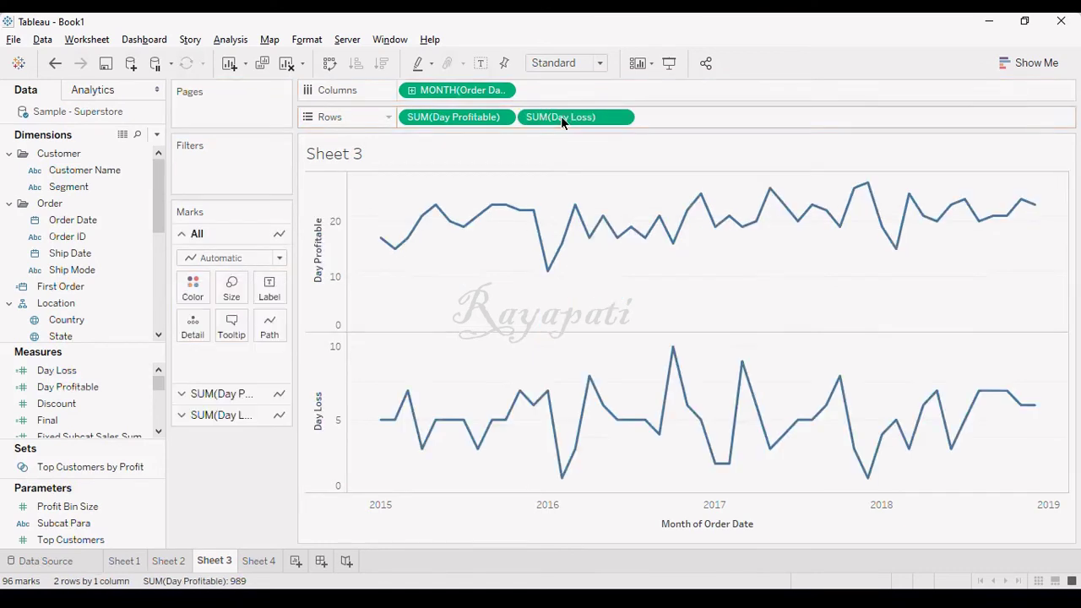
- Convert the Day Profitable and Day Loss lines to continuous area charts using Show Me
left_click(1014, 64)
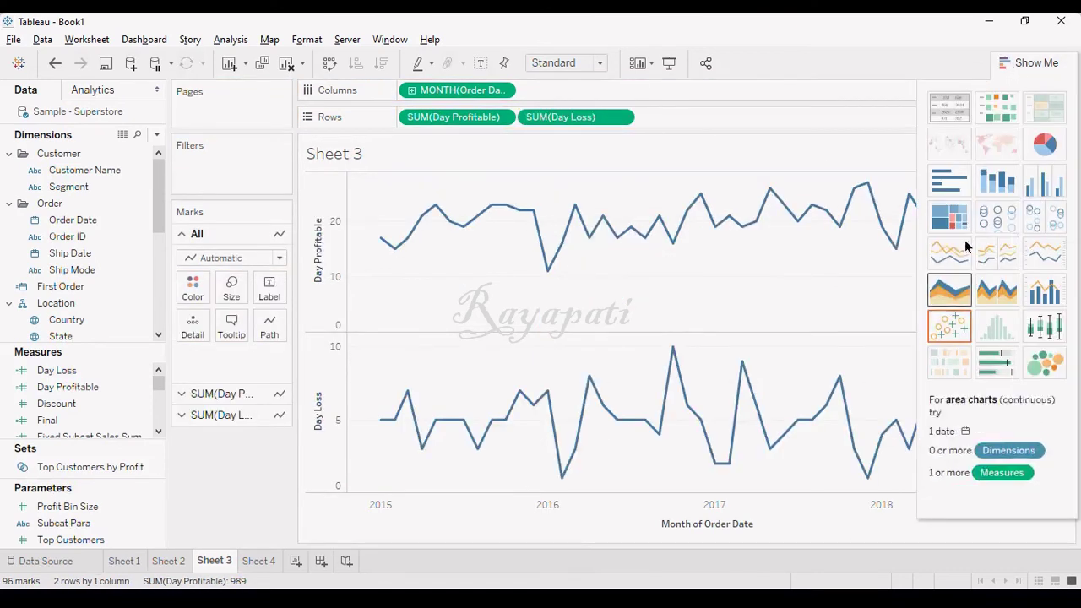
left_click(952, 292)
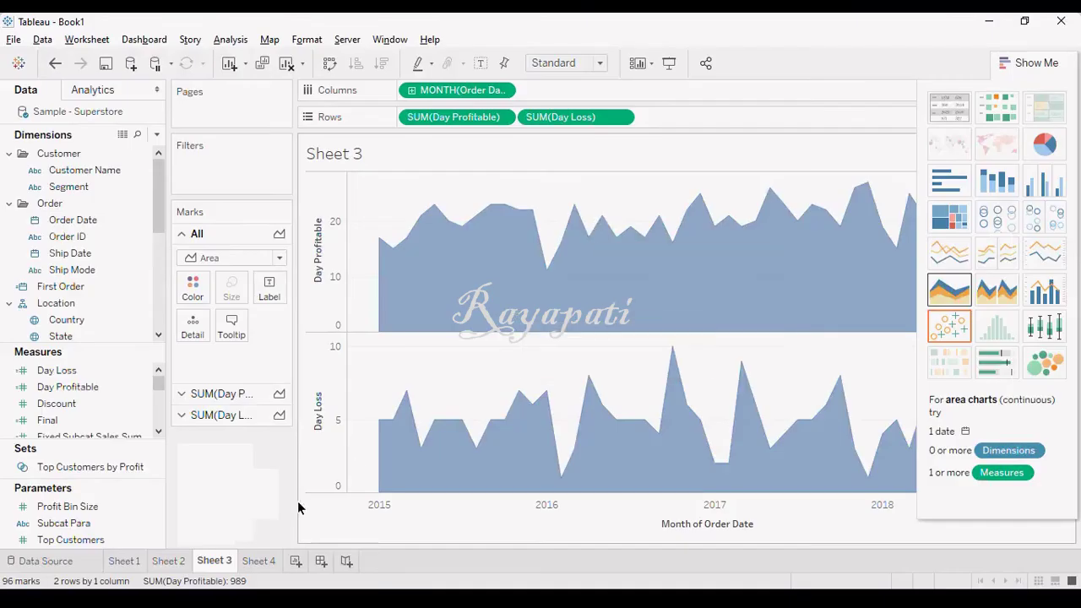
left_click(1035, 66)
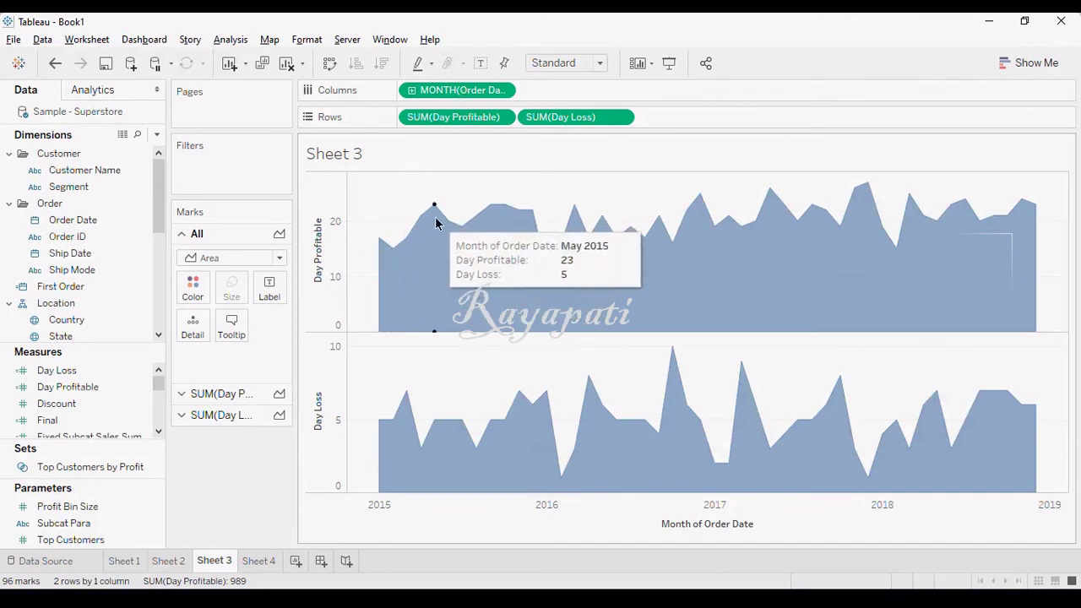
- Check the tooltip wording in the Tableau LOD blog example in the browser, and clear the existing tooltip text for all marks on Sheet 3
key("alt+Tab")
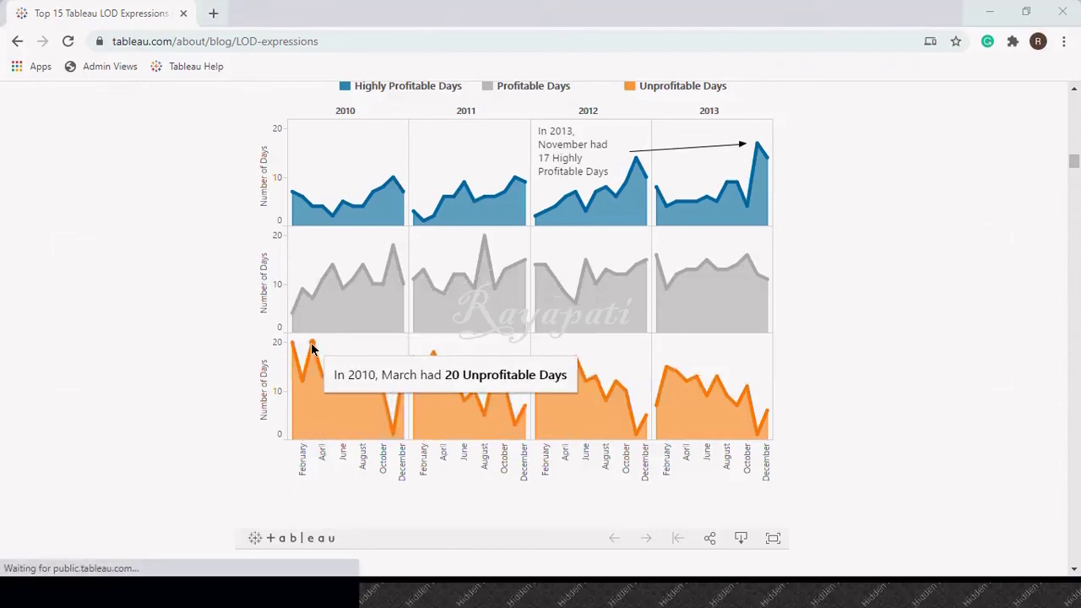
key("alt+Tab")
left_click(232, 313)
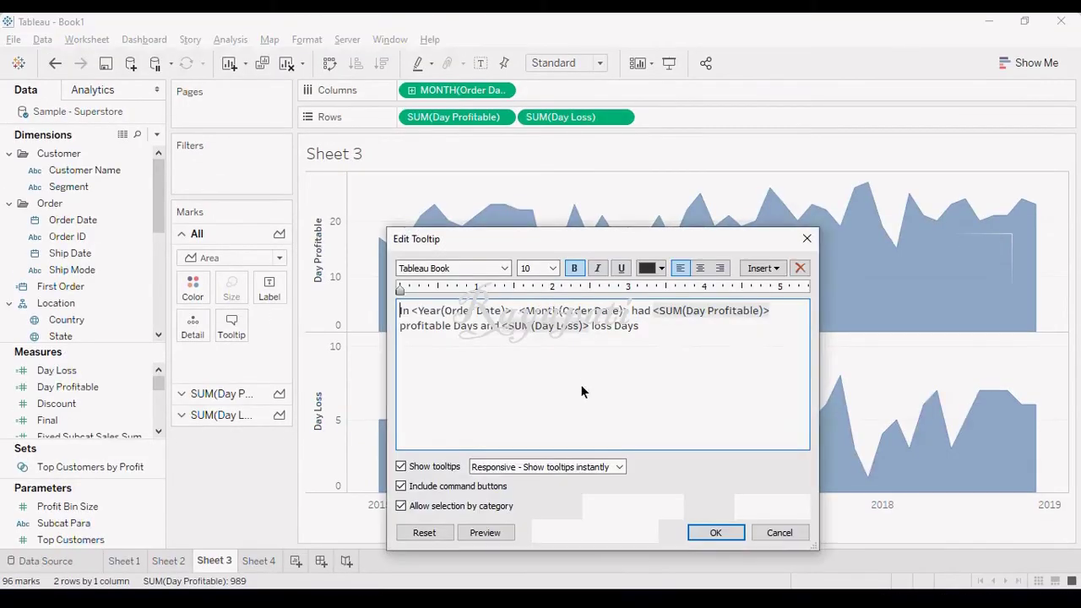
left_click_drag(411, 311, 515, 316)
key("Delete")
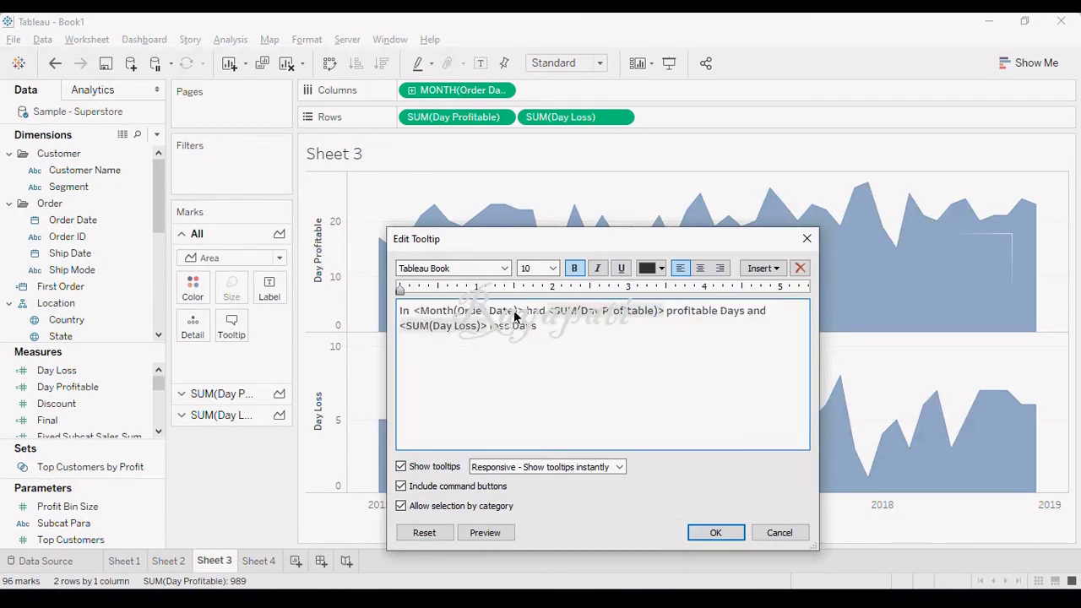
key("ctrl+a")
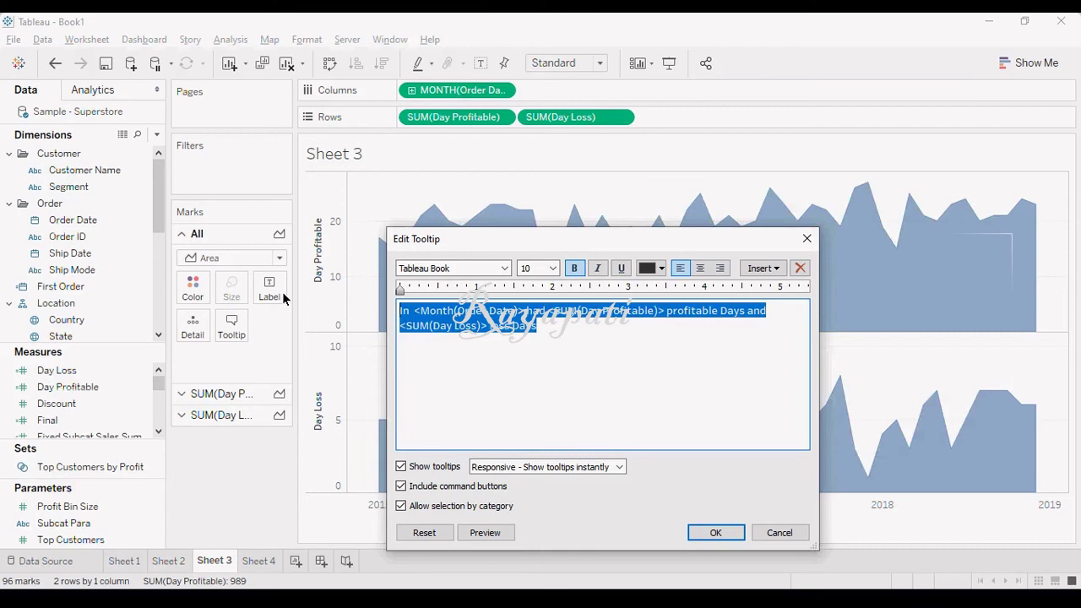
key("Delete")
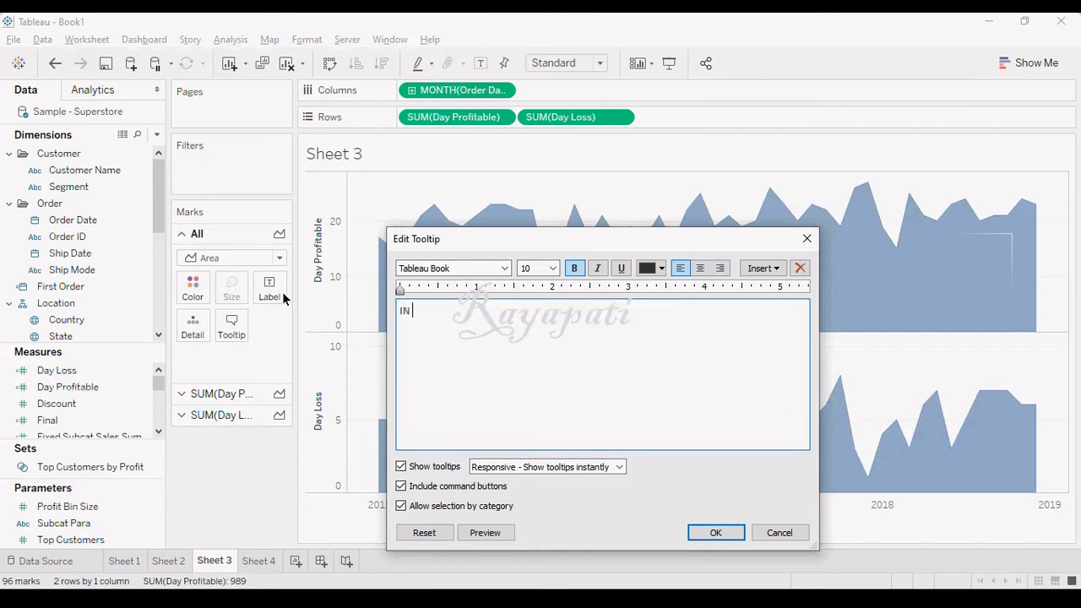
- Write the tooltip for all marks as "In <MONTH(Order Date)>, we had <SUM(Day Profitable)> profitable Days and <SUM(Day Loss)> loss Days" and check it on the chart
type("In")
left_click(776, 269)
left_click(782, 538)
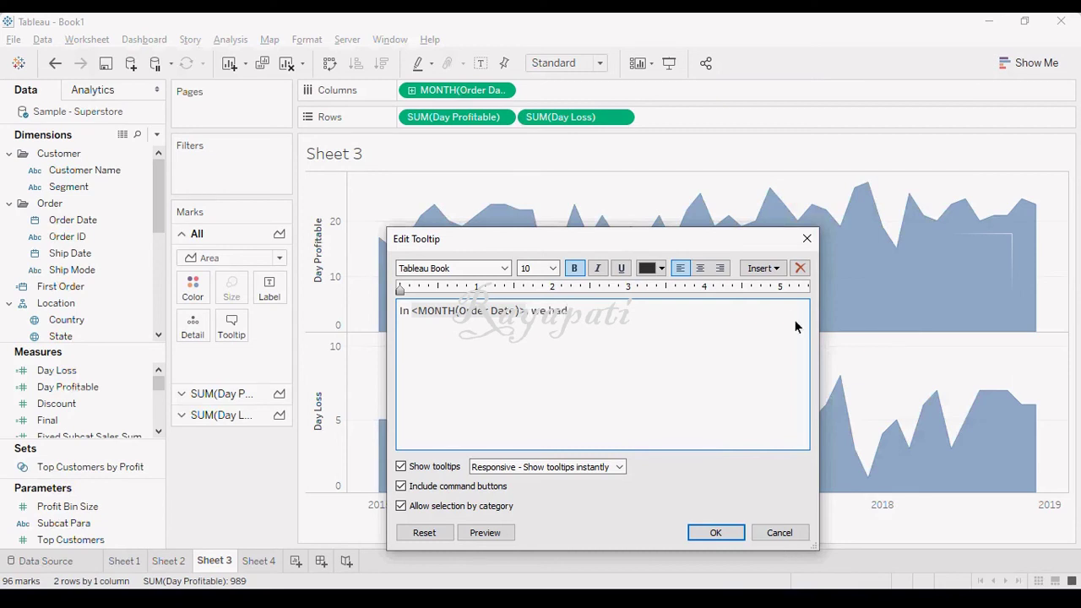
left_click(776, 274)
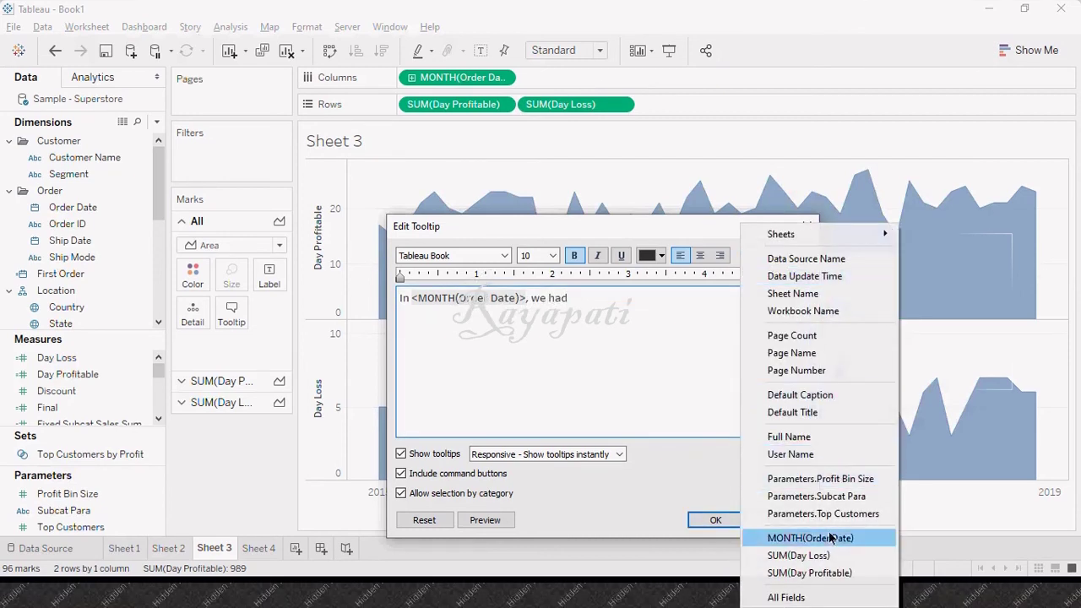
left_click(829, 575)
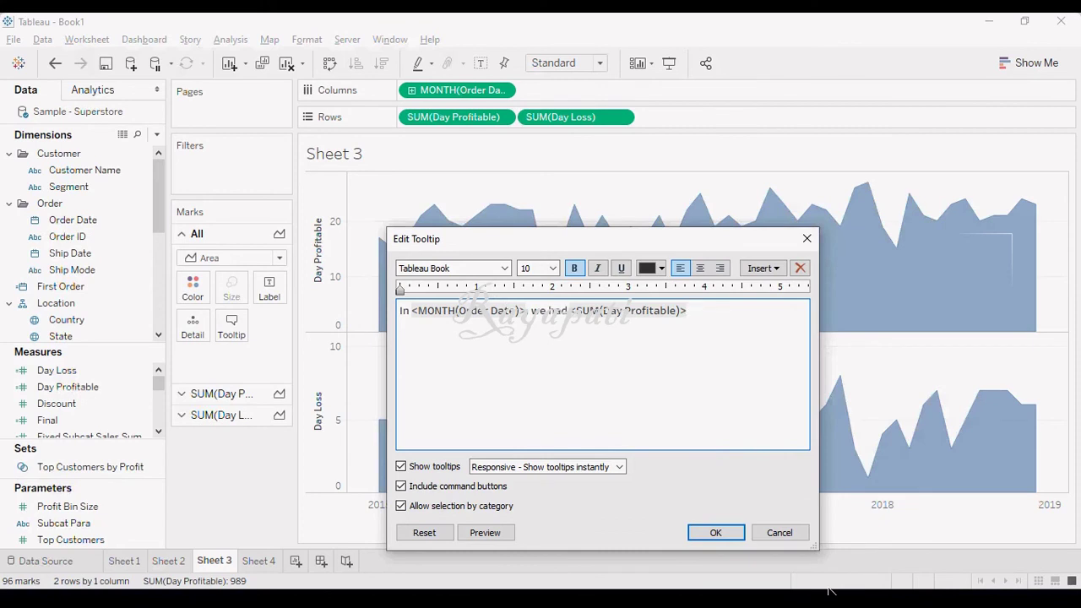
type("profitable Days and")
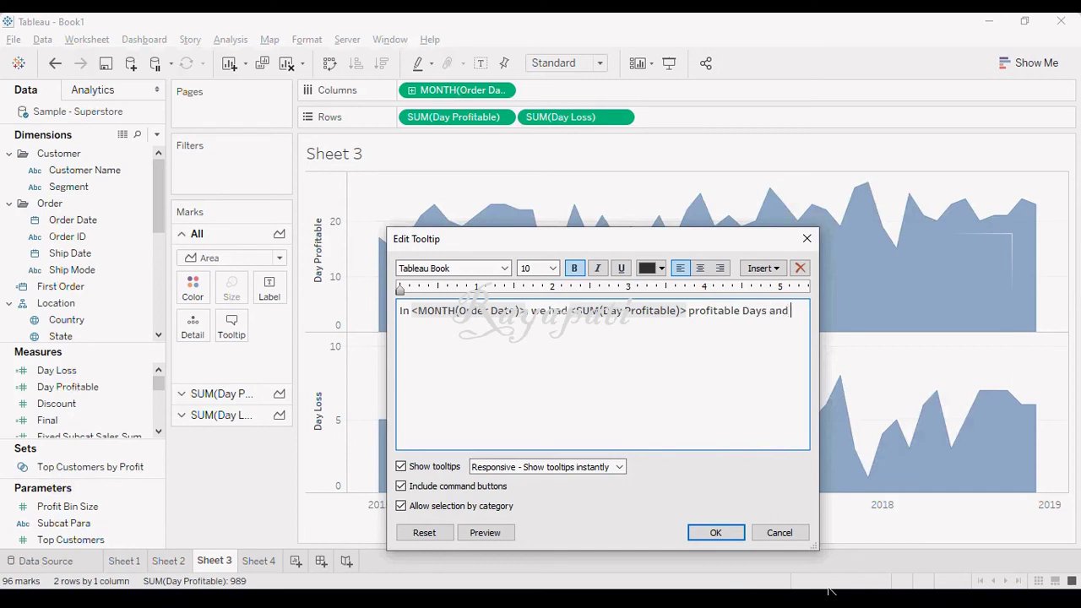
left_click(759, 270)
left_click(804, 554)
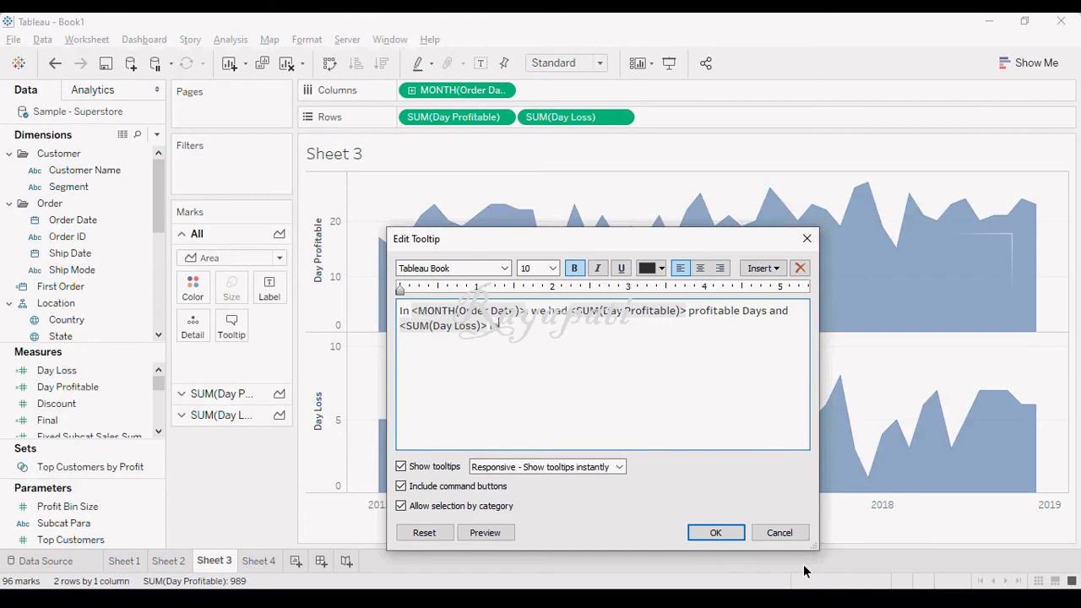
left_click(705, 530)
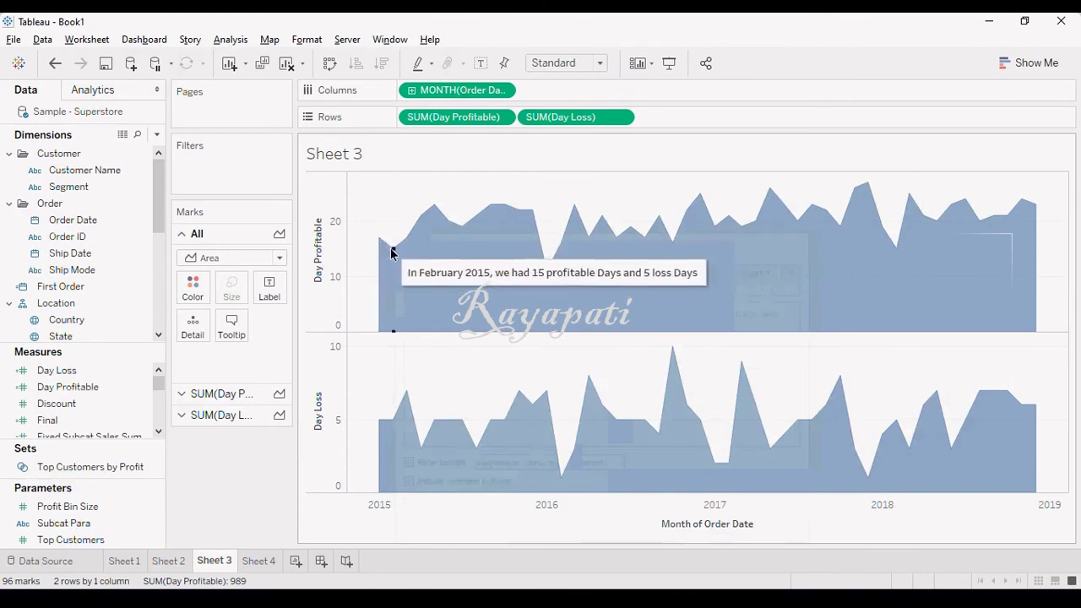
mouse_move(381, 243)
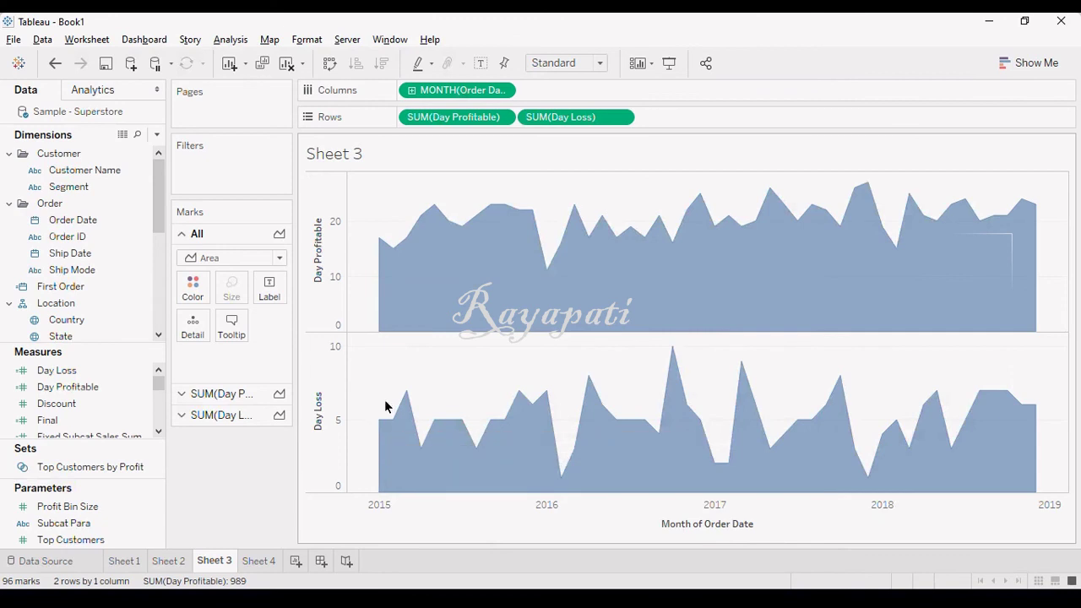
- Color the Day Profitable area chart by the Day Profitable measure and hide its color legend
left_click(240, 395)
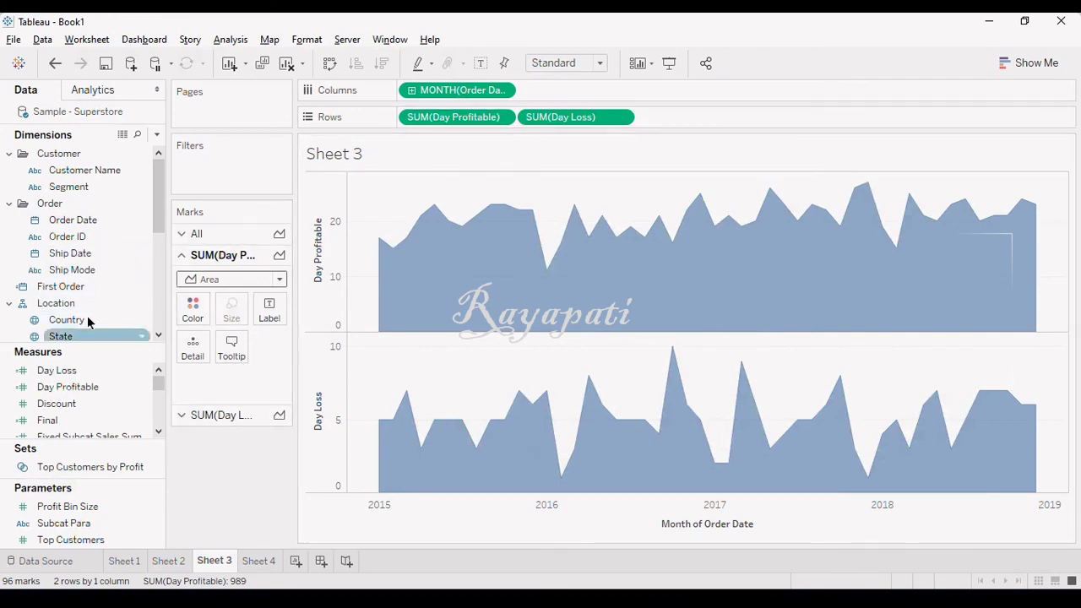
left_click_drag(76, 387, 194, 319)
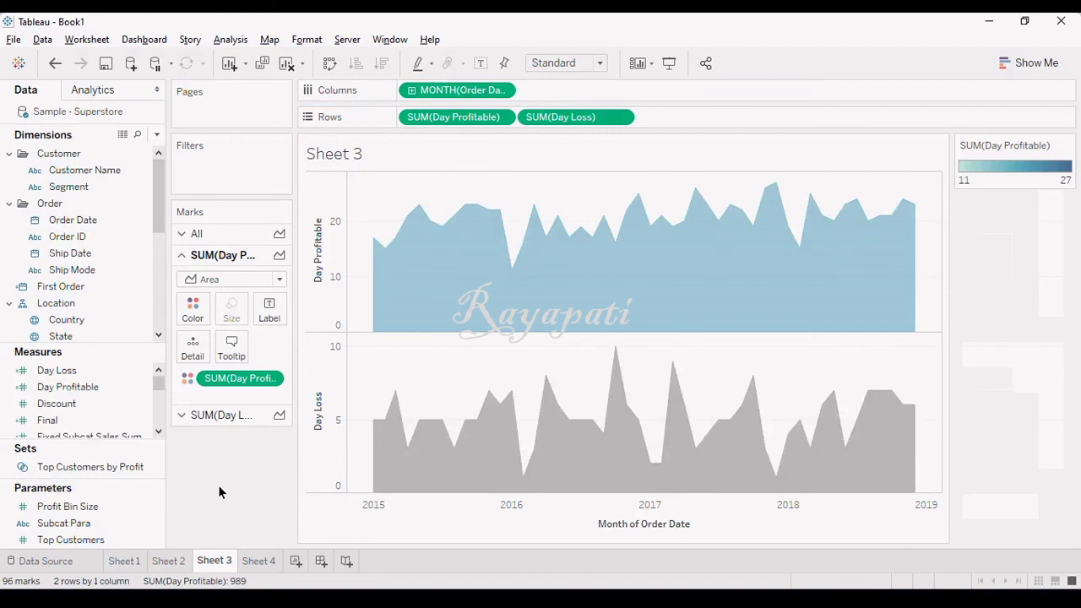
left_click(1067, 146)
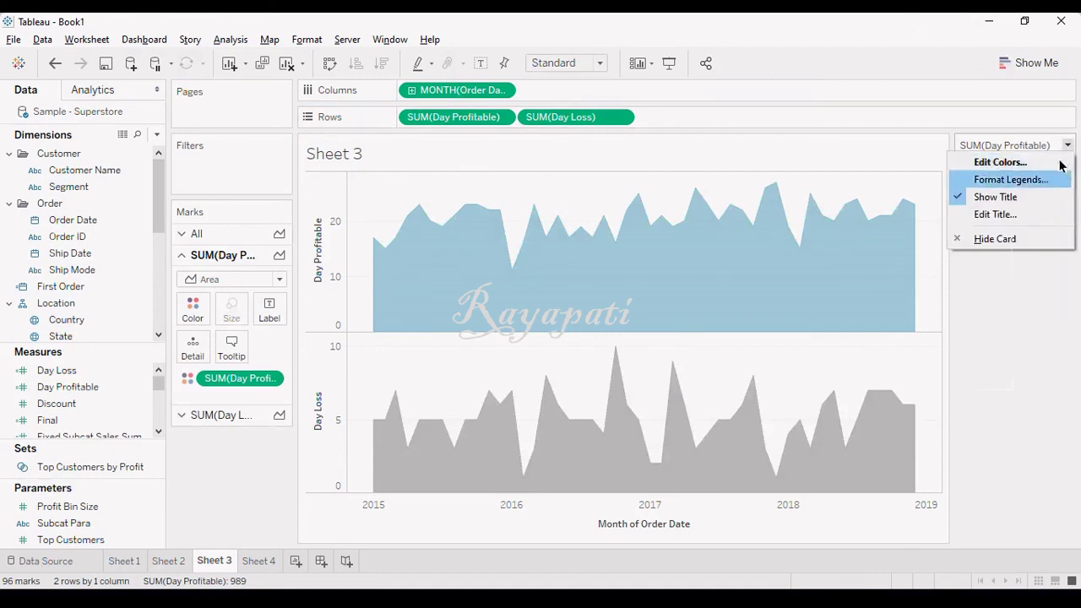
left_click(1024, 239)
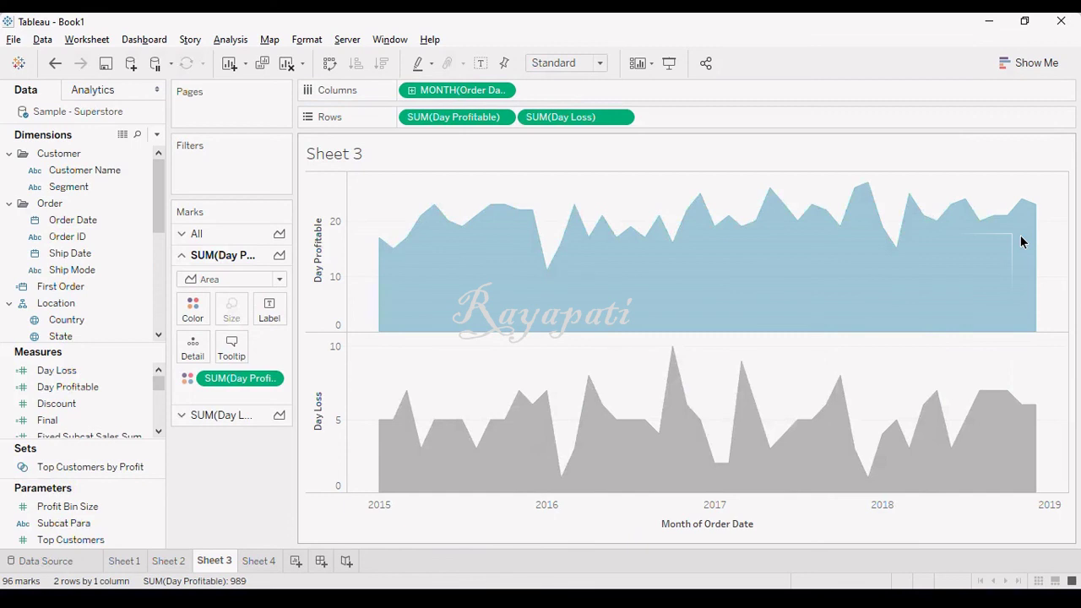
- On Sheet 1, replace the Order Date (Month / Year) field on Rows with the Order Date (Month / Day / Year) field
left_click(124, 562)
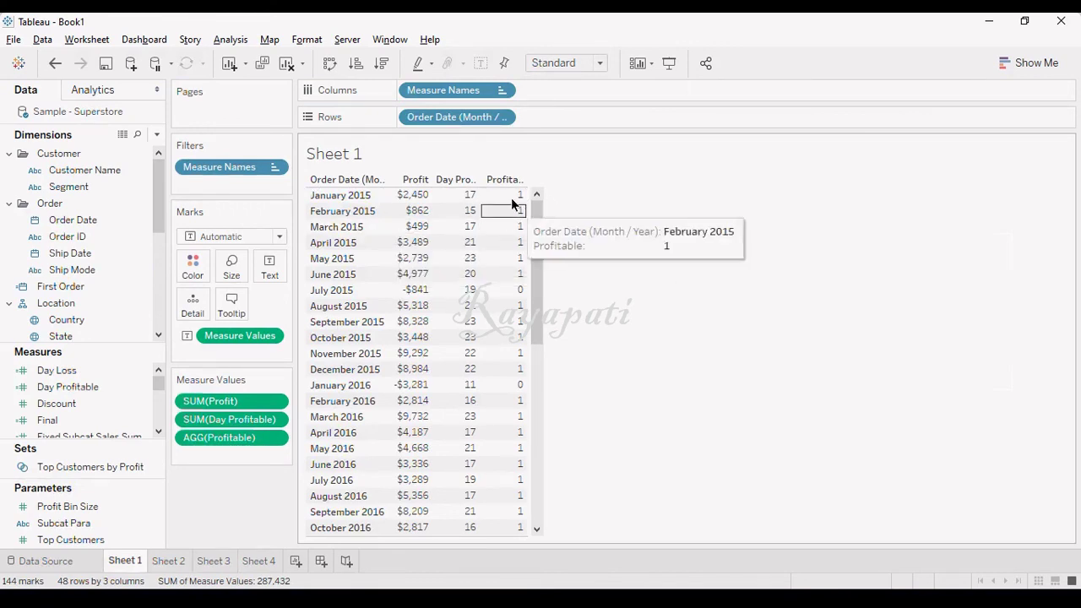
mouse_move(513, 203)
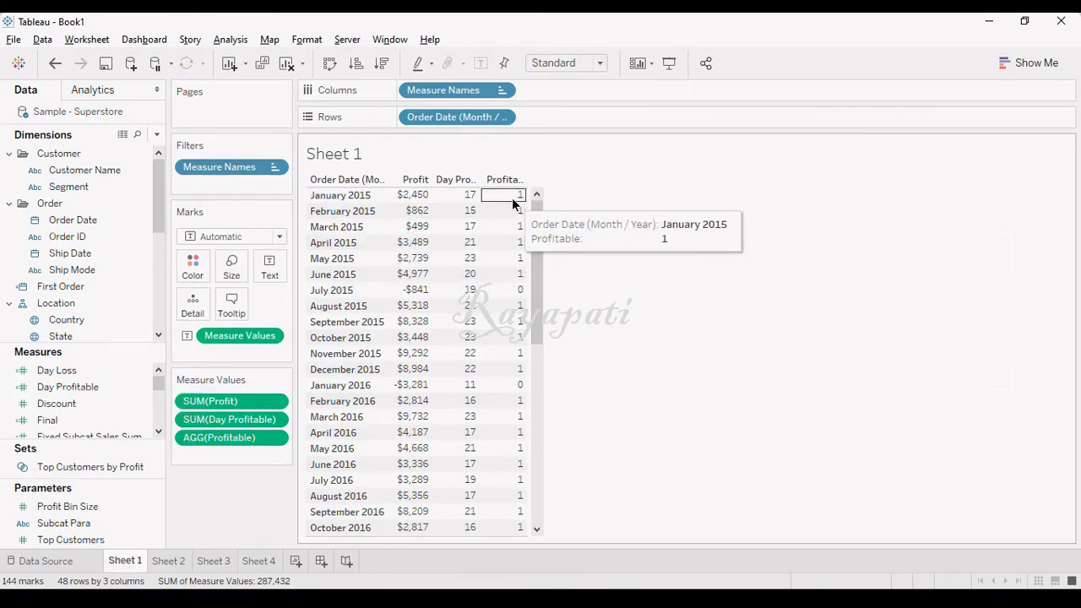
left_click_drag(452, 117, 241, 506)
left_click_drag(155, 201, 154, 293)
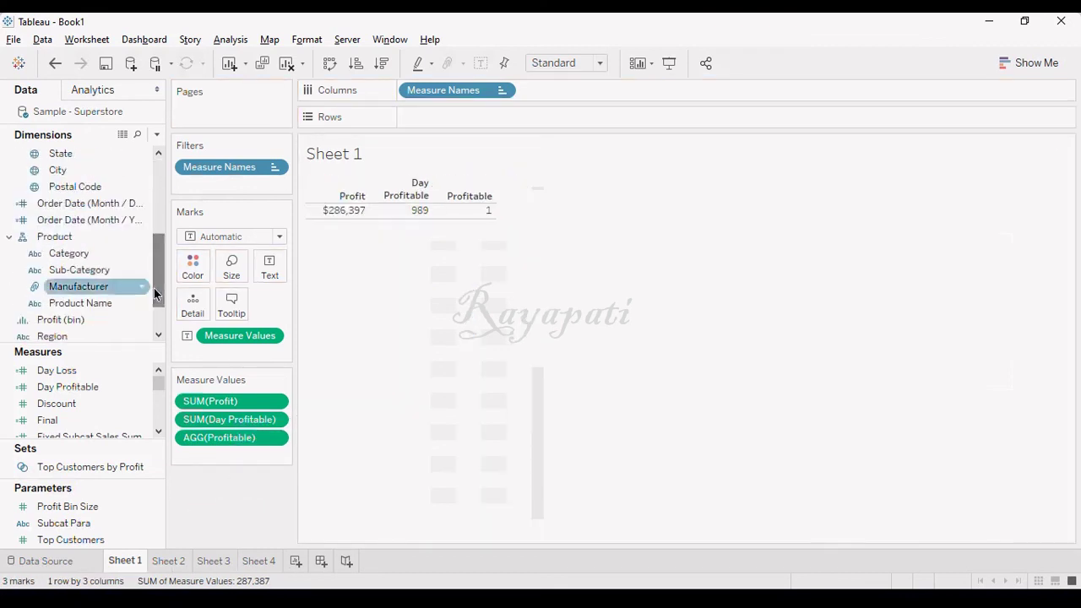
mouse_move(89, 204)
left_mouse_down()
mouse_move(359, 90)
mouse_move(461, 116)
left_mouse_up()
left_click(537, 296)
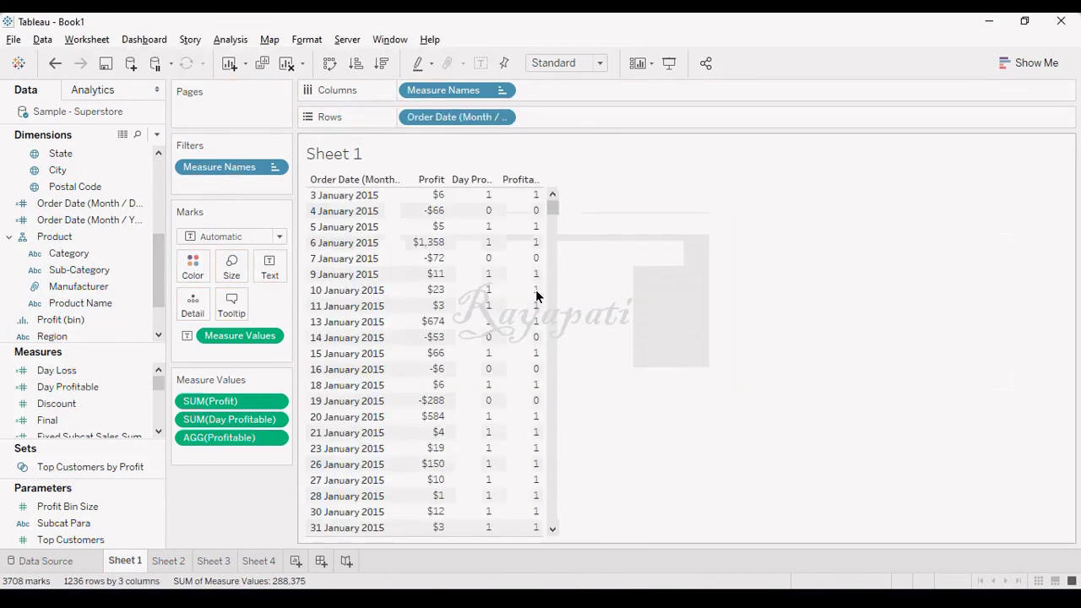